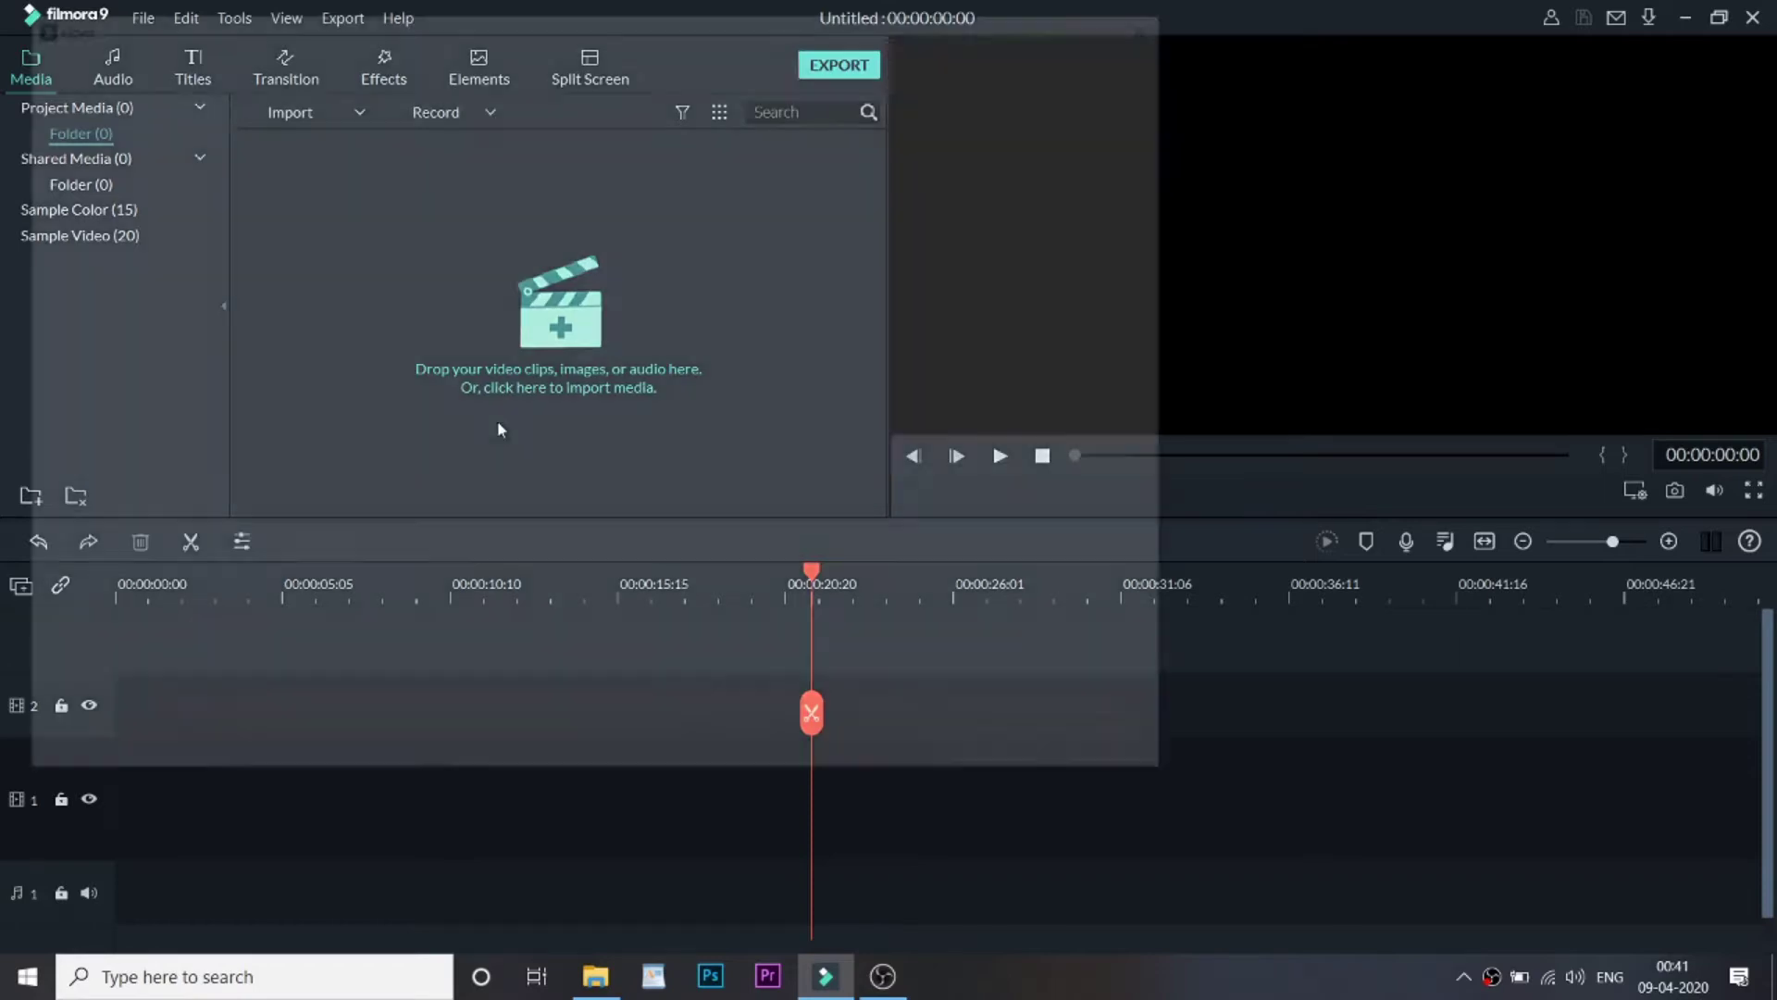
# - Import the Swimming - 10835 clip from the Stock videos folder into the media library
pyautogui.click(500, 432)
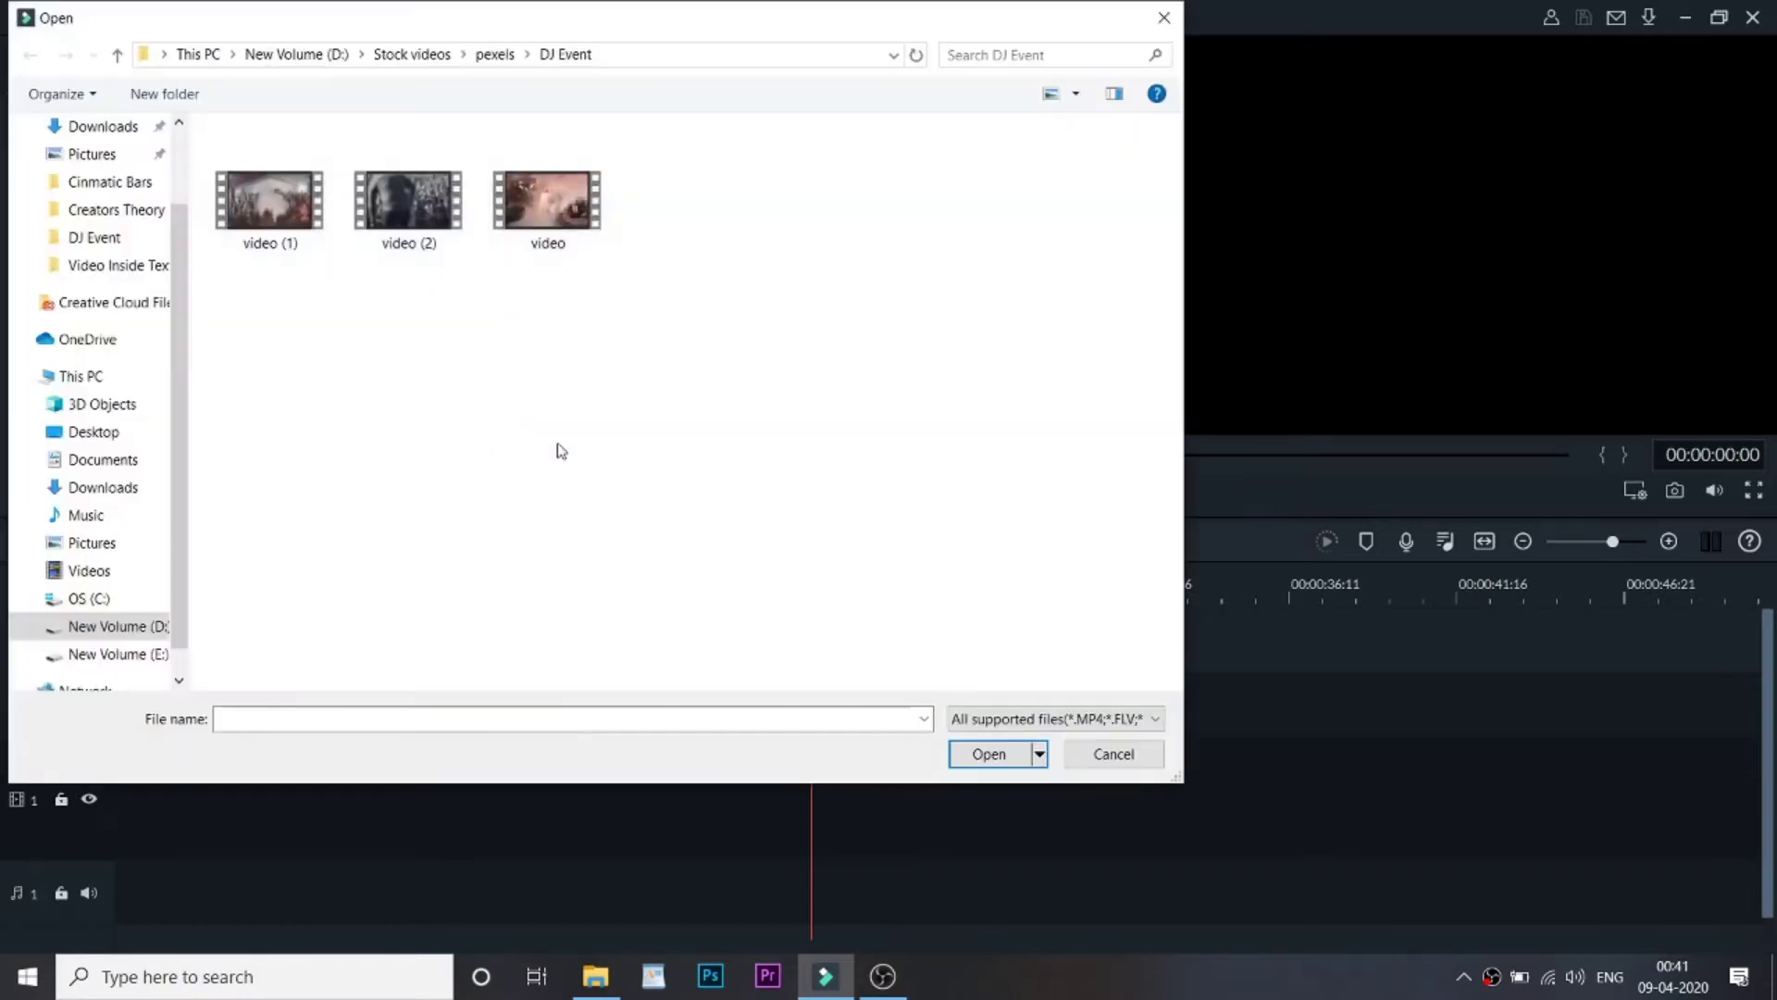
pyautogui.click(493, 53)
pyautogui.click(413, 53)
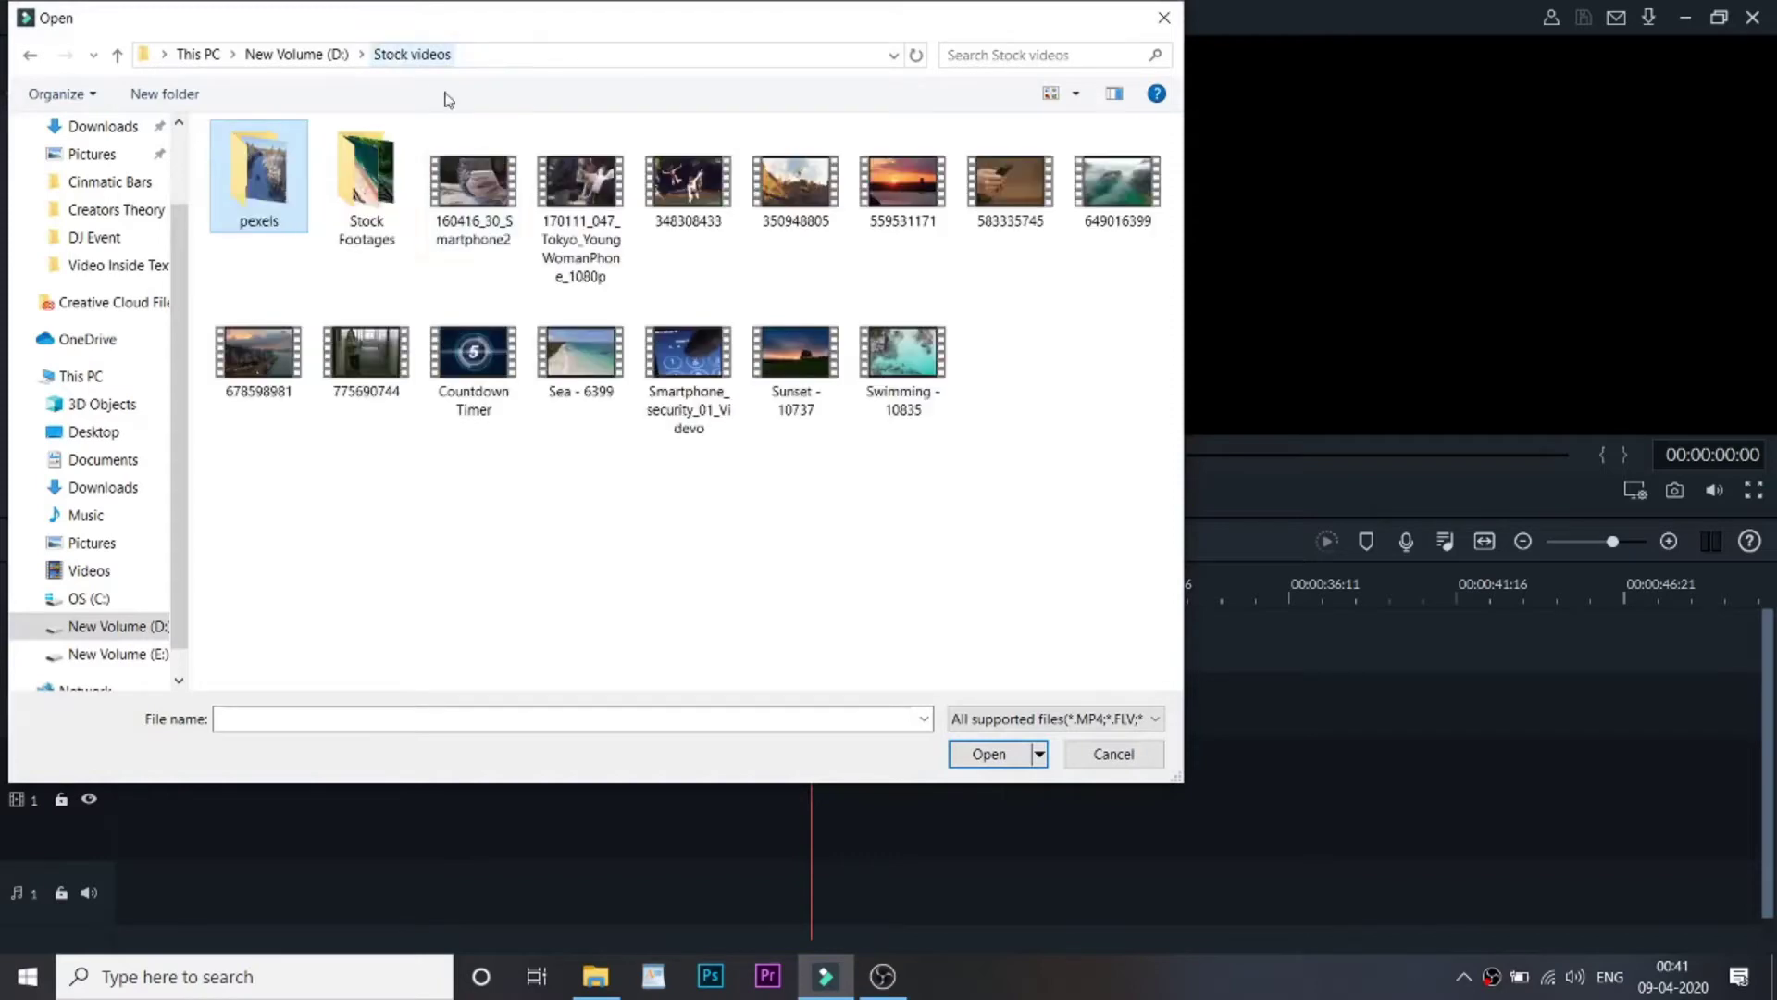
pyautogui.click(903, 362)
pyautogui.click(989, 753)
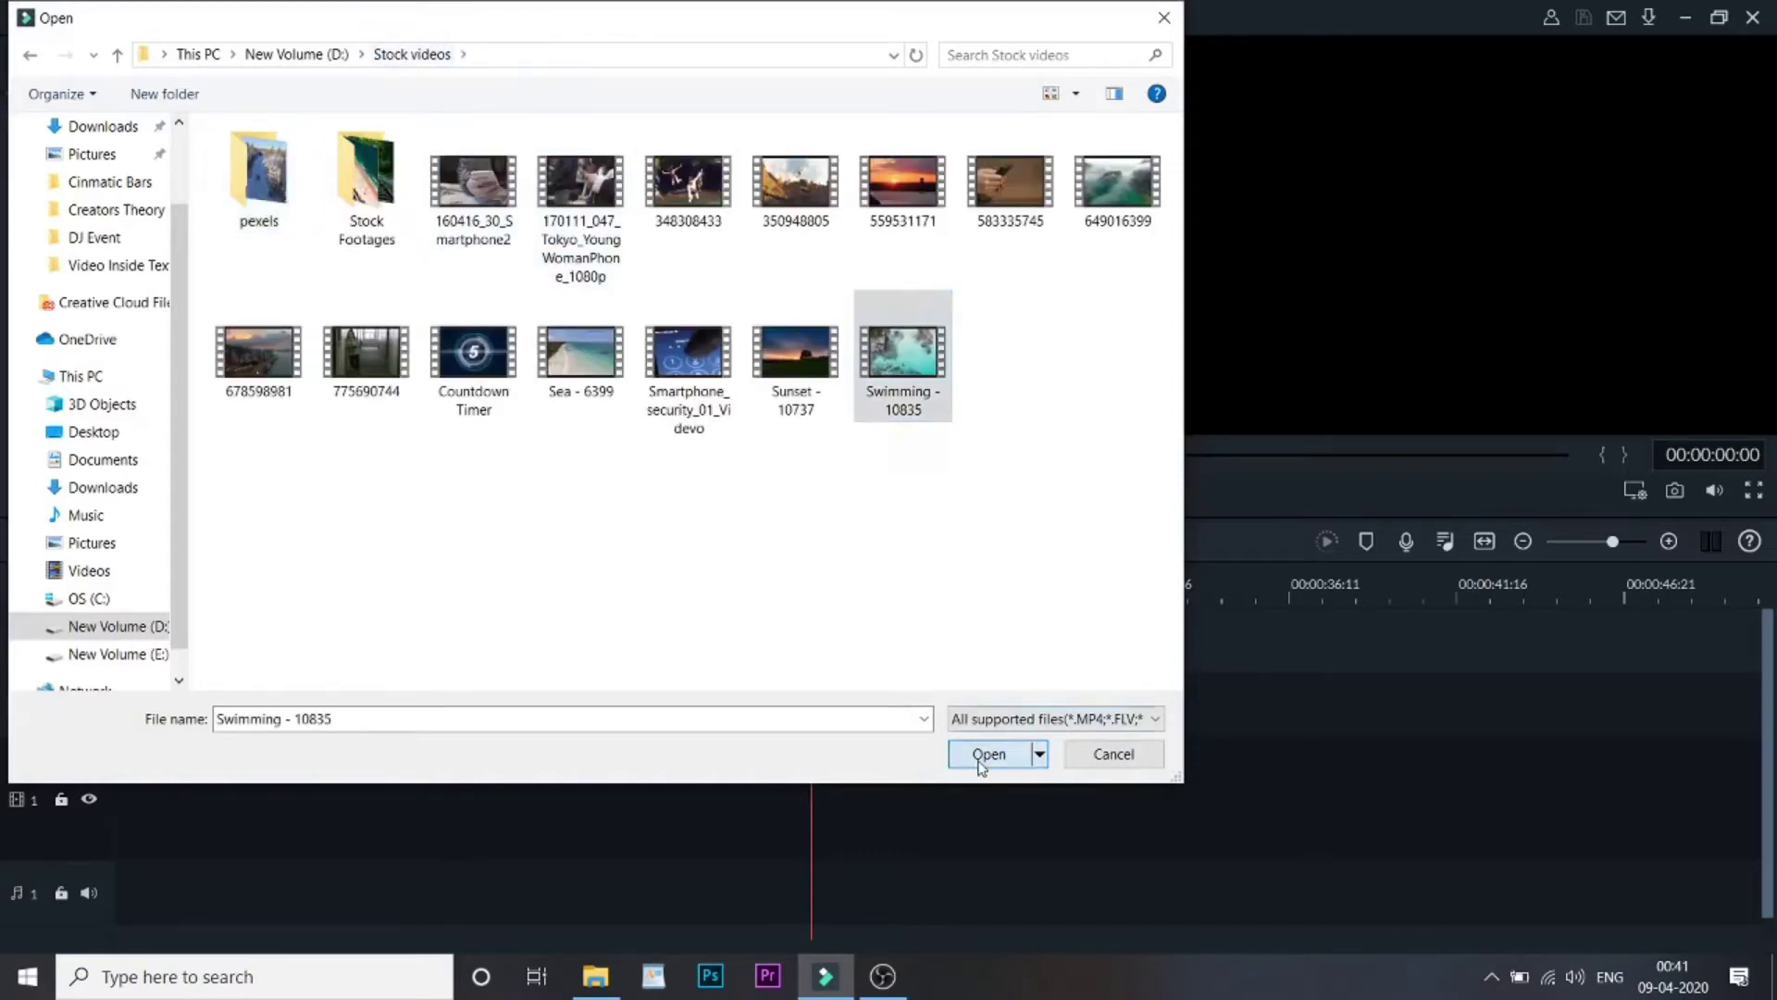
# - Place the Swimming clip at the start of video track 1, answering the project resolution prompt
pyautogui.moveTo(337, 202)
pyautogui.mouseDown()
pyautogui.moveTo(260, 667)
pyautogui.moveTo(103, 774)
pyautogui.mouseUp()
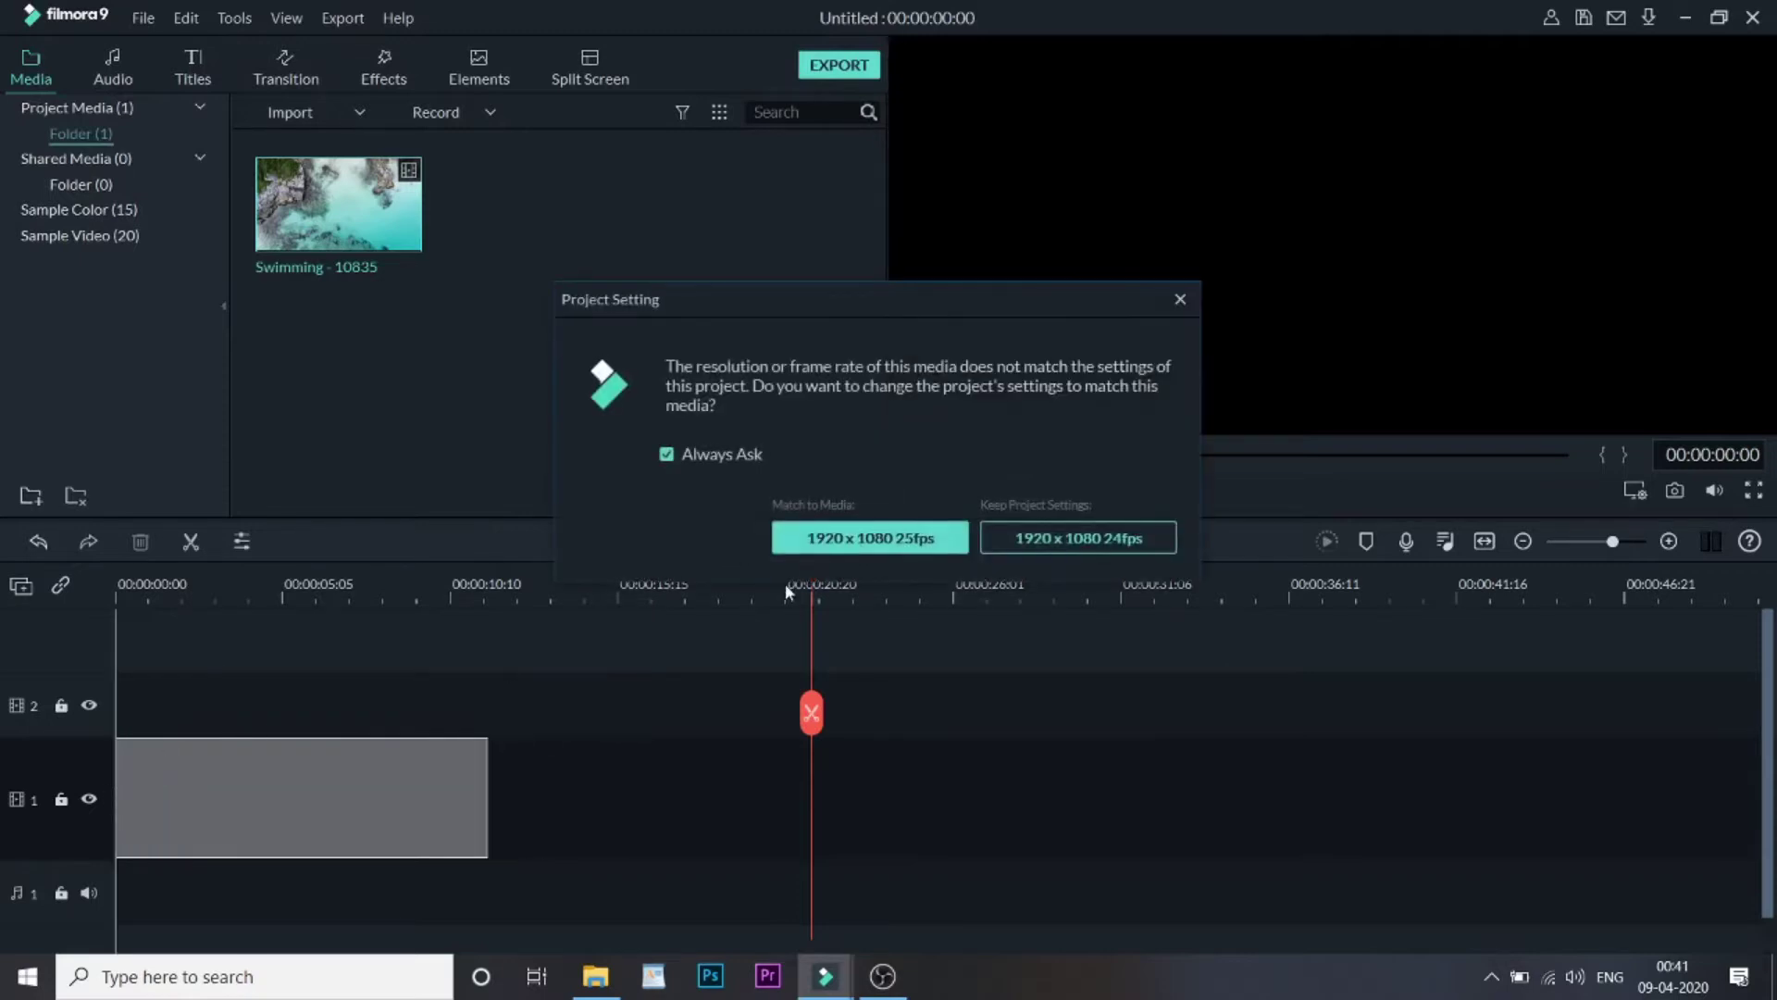
pyautogui.click(870, 537)
pyautogui.click(120, 584)
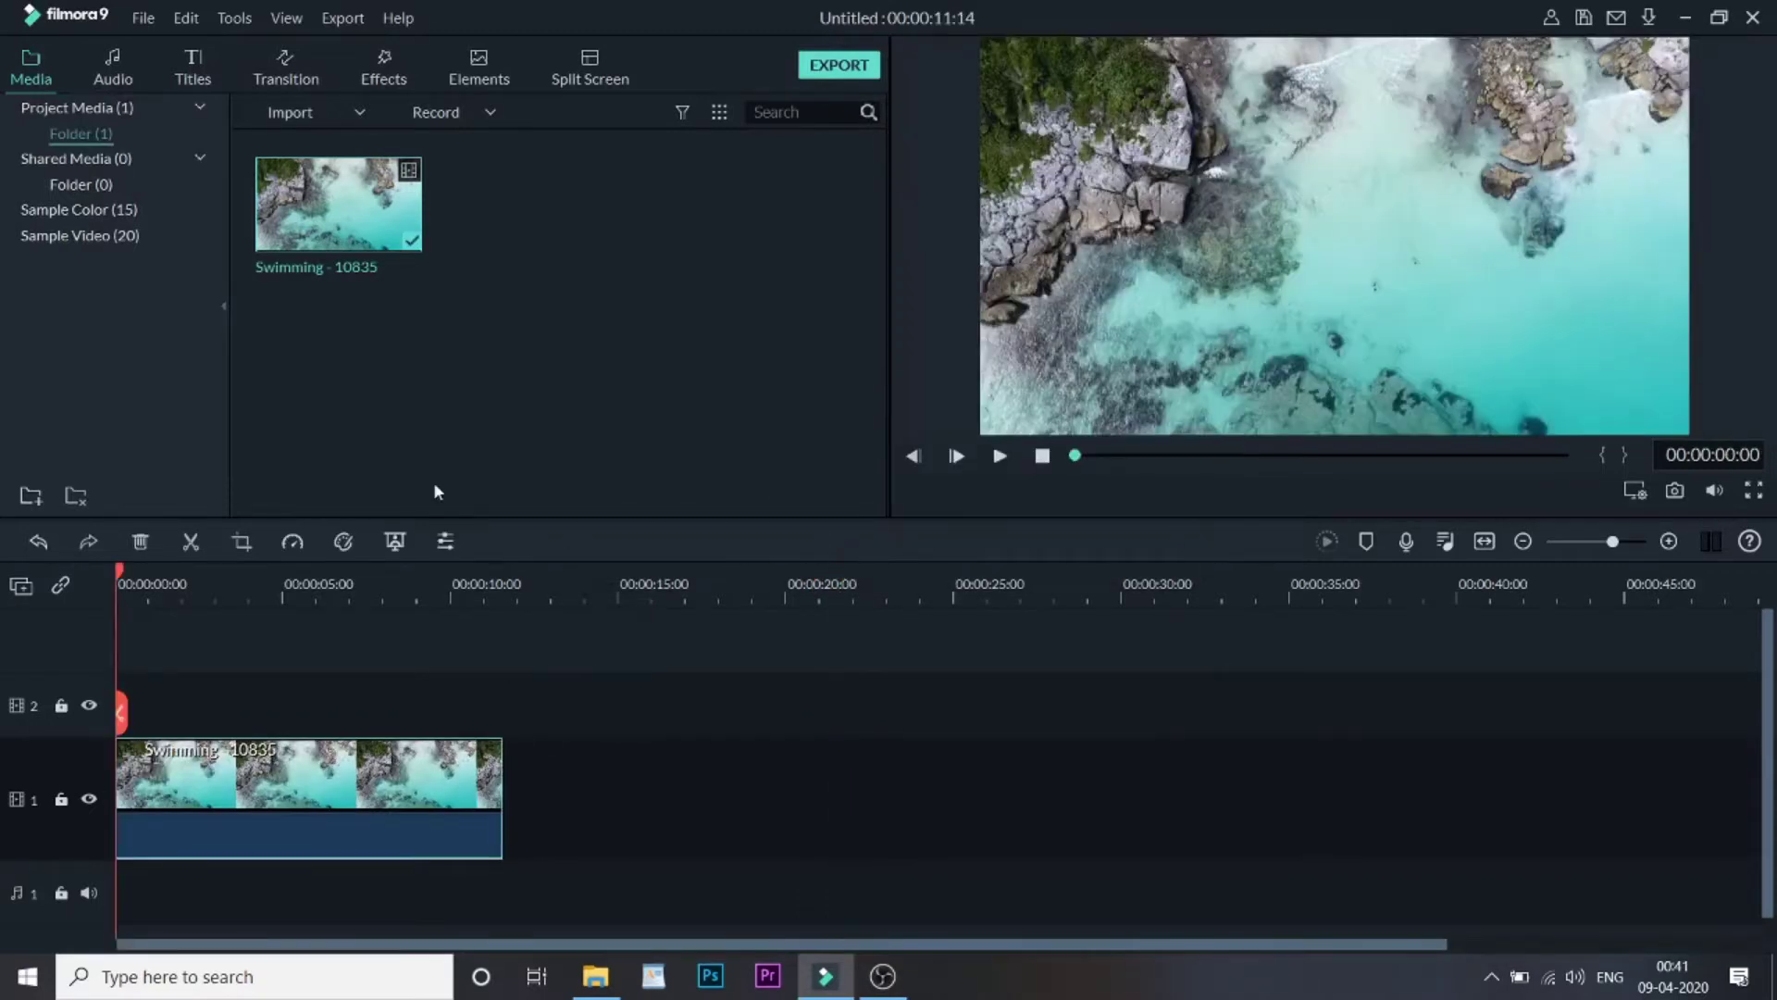
# - Add a Default Title from the Titles library to the track above the clip
pyautogui.click(196, 68)
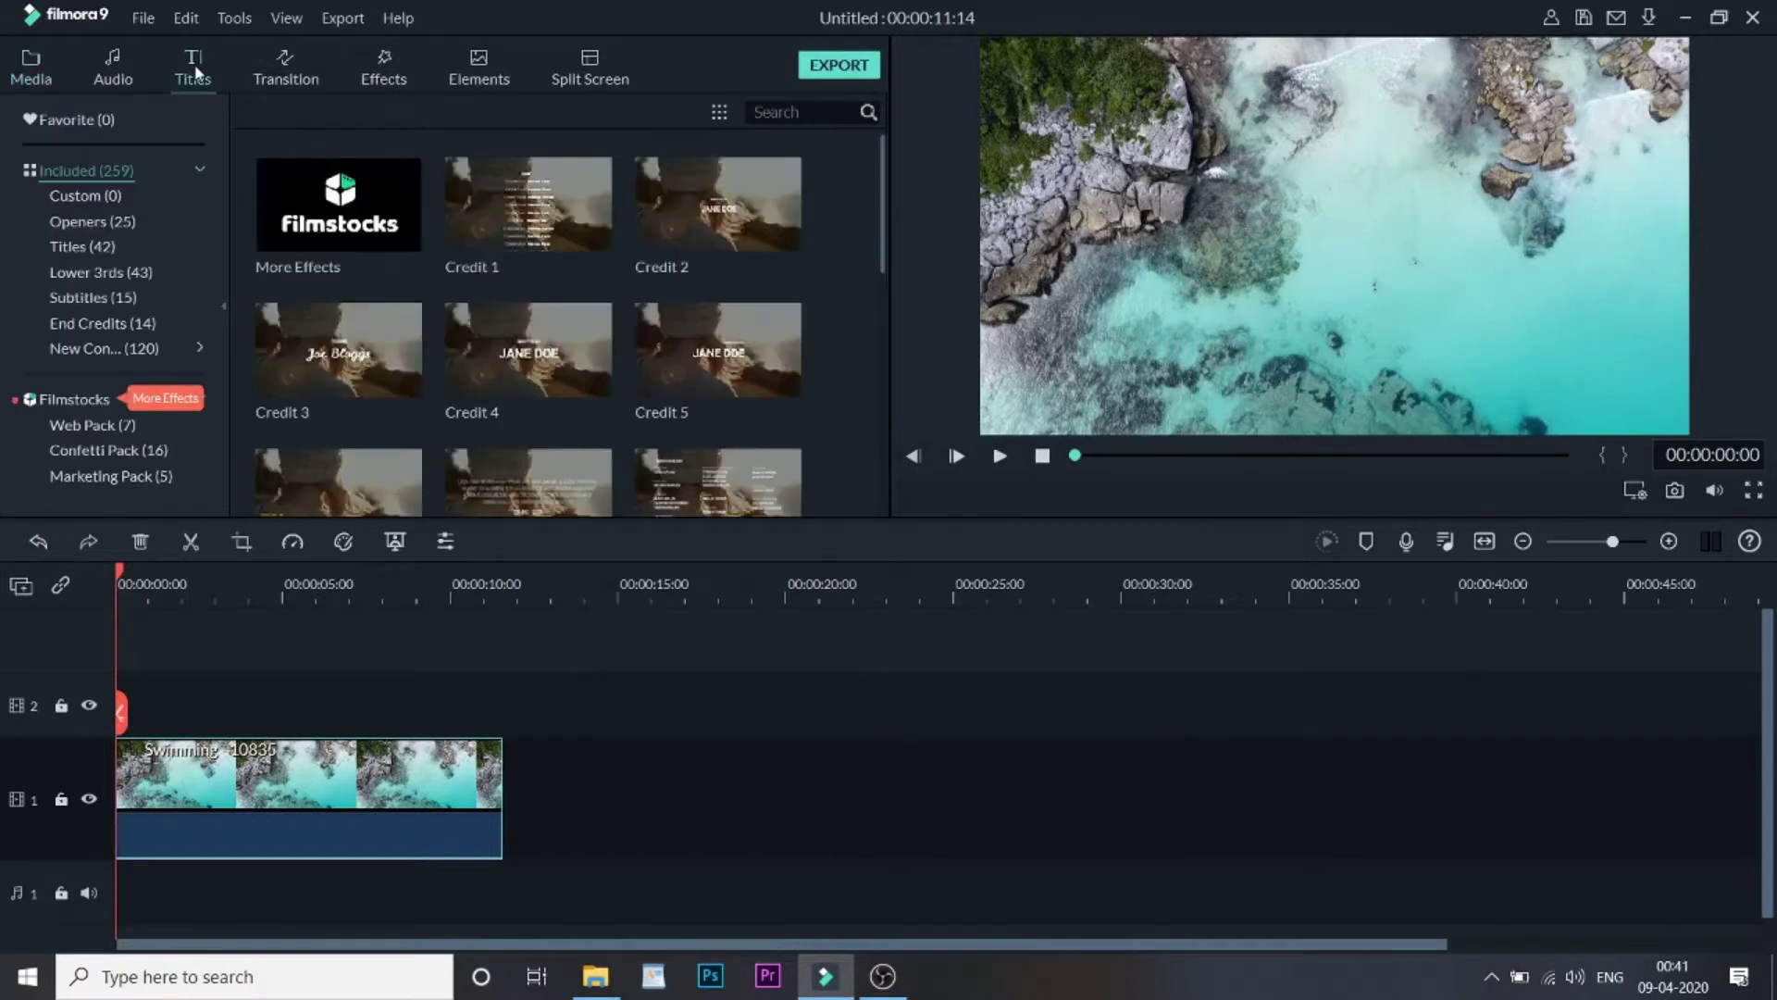
pyautogui.click(111, 245)
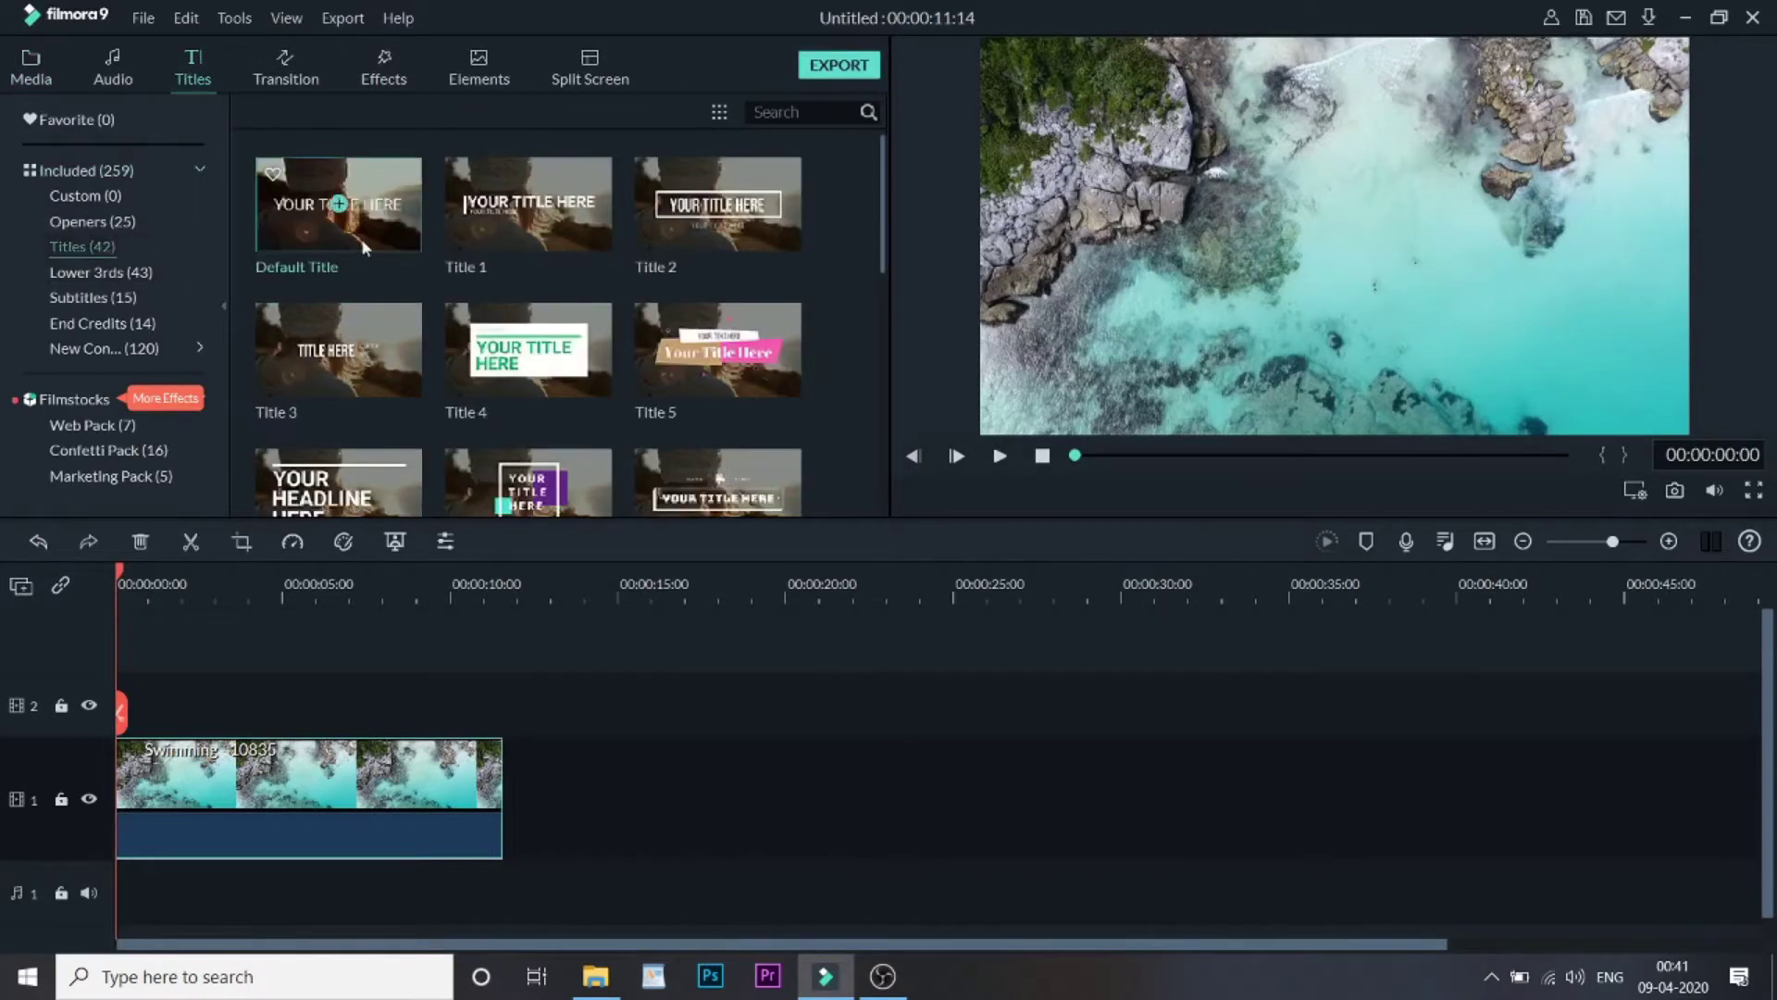
pyautogui.moveTo(361, 238); pyautogui.dragTo(114, 705)
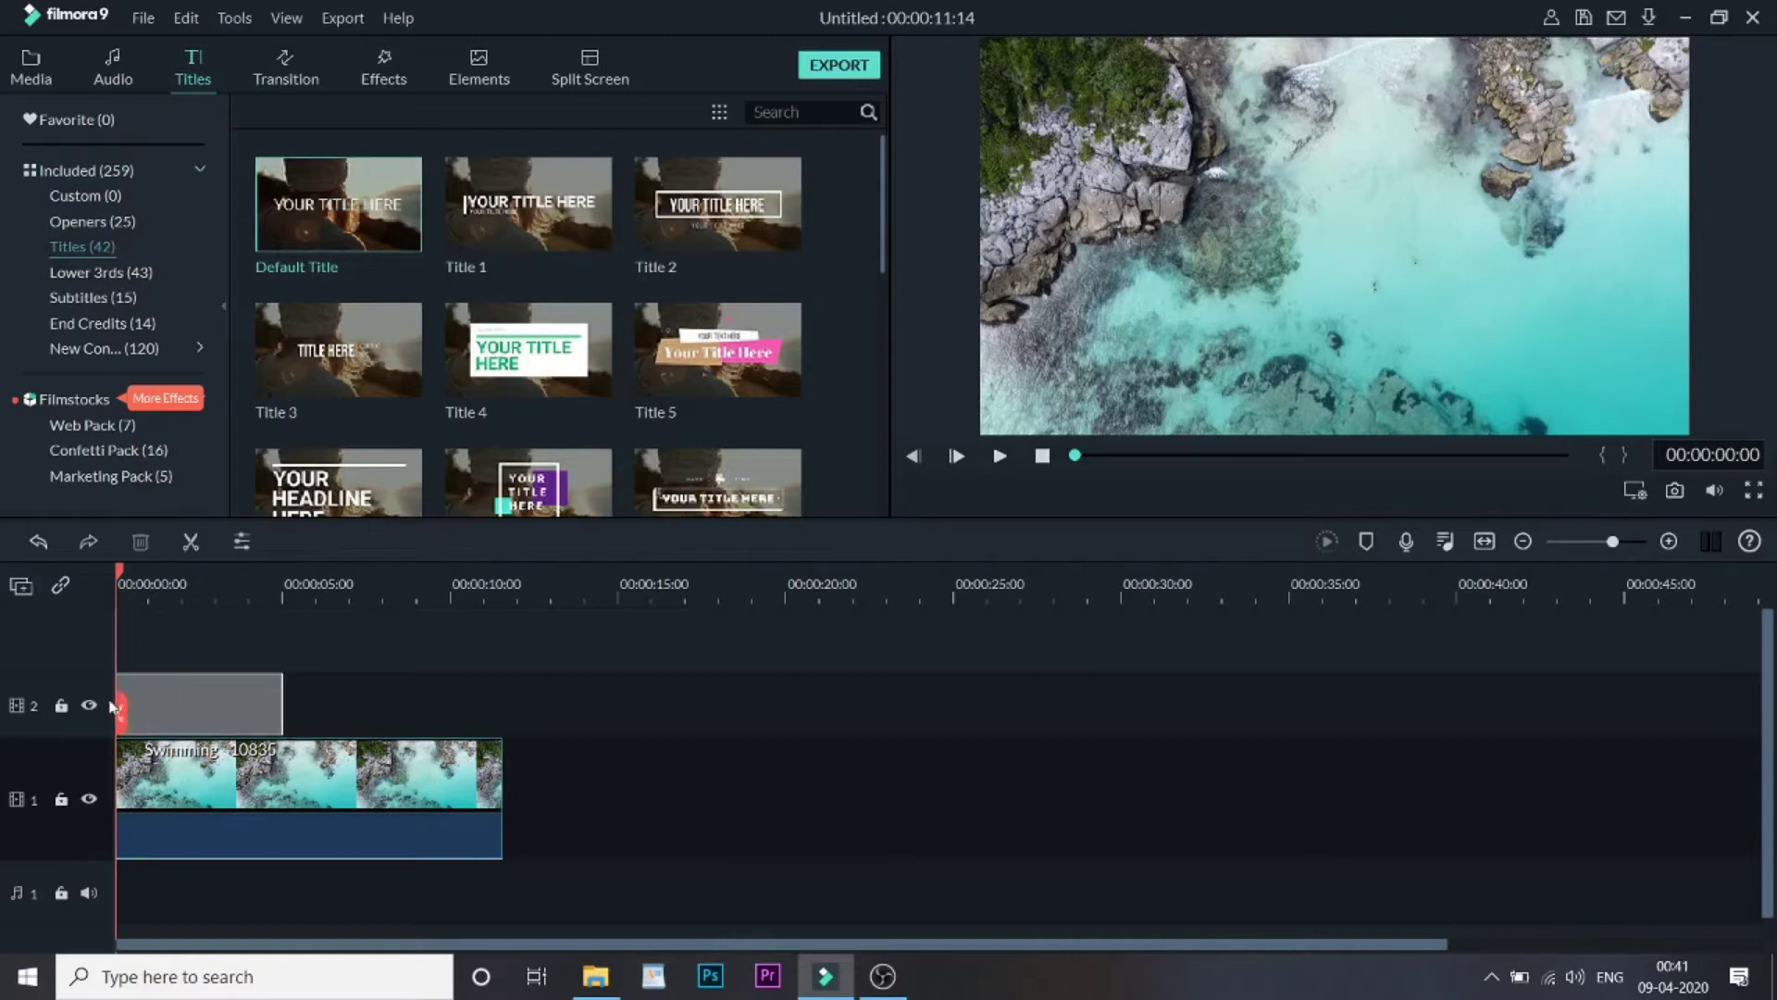
# - Replace the placeholder title text with 'Destinations' and confirm
pyautogui.doubleClick(228, 694)
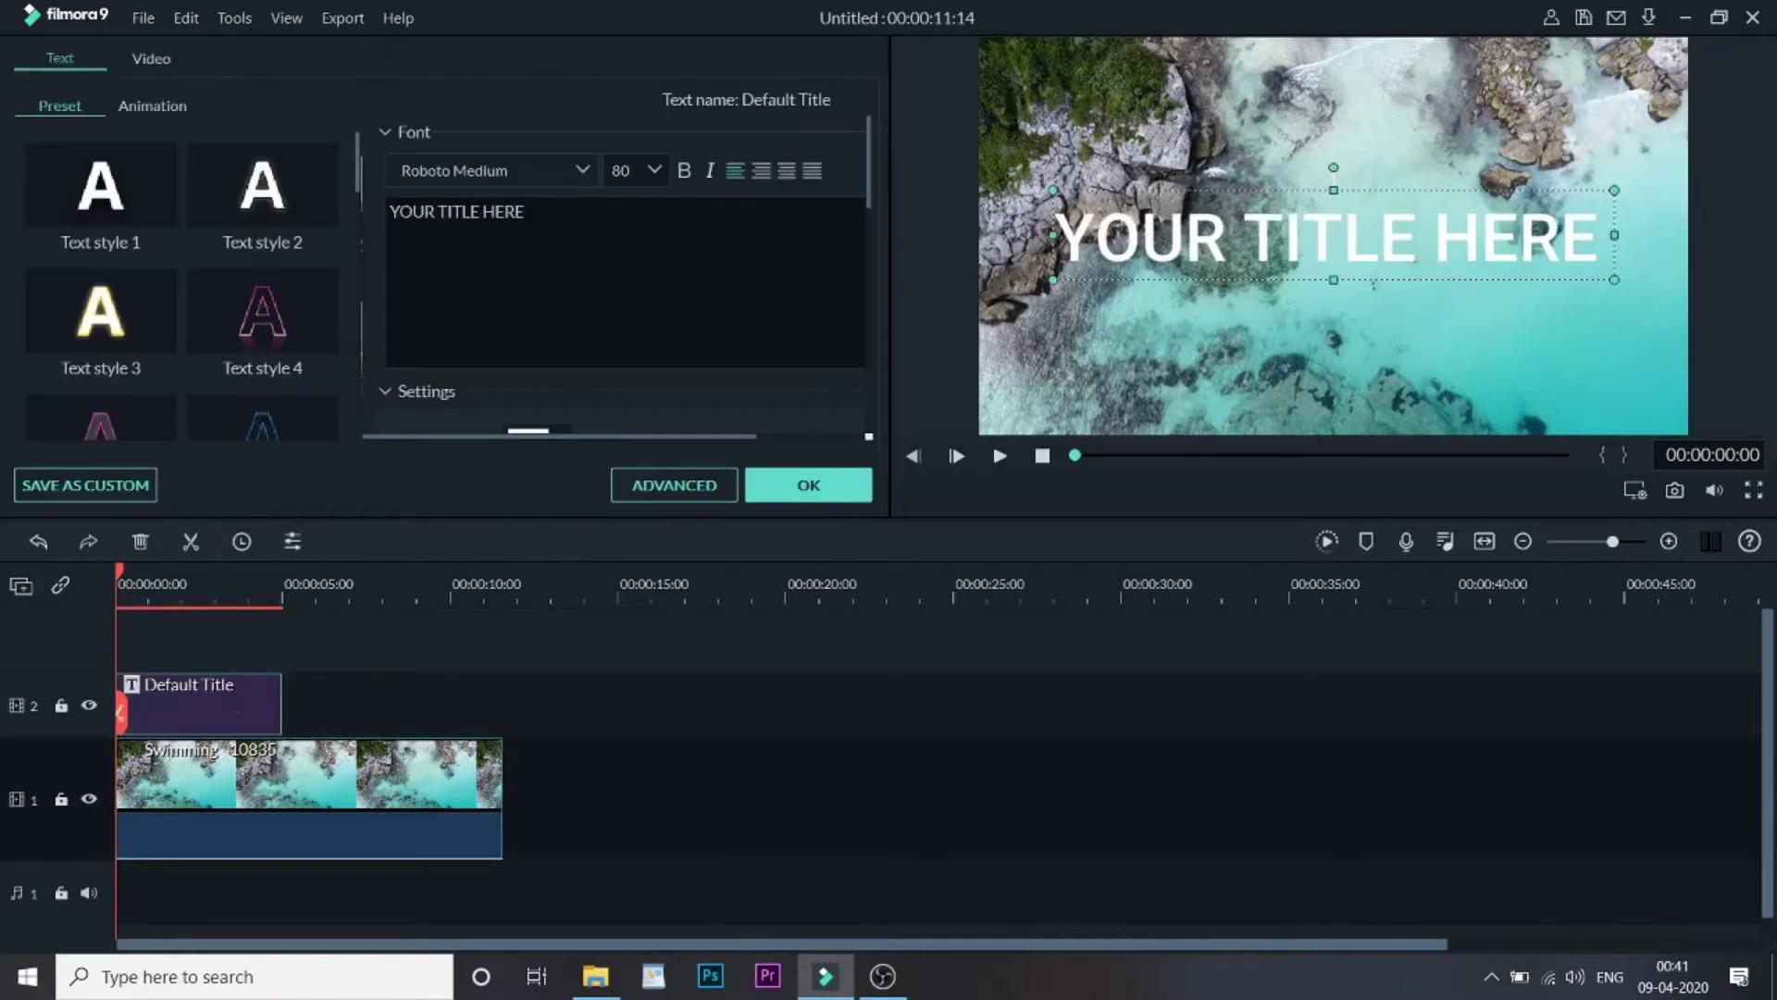
pyautogui.tripleClick(458, 211)
pyautogui.write('D')
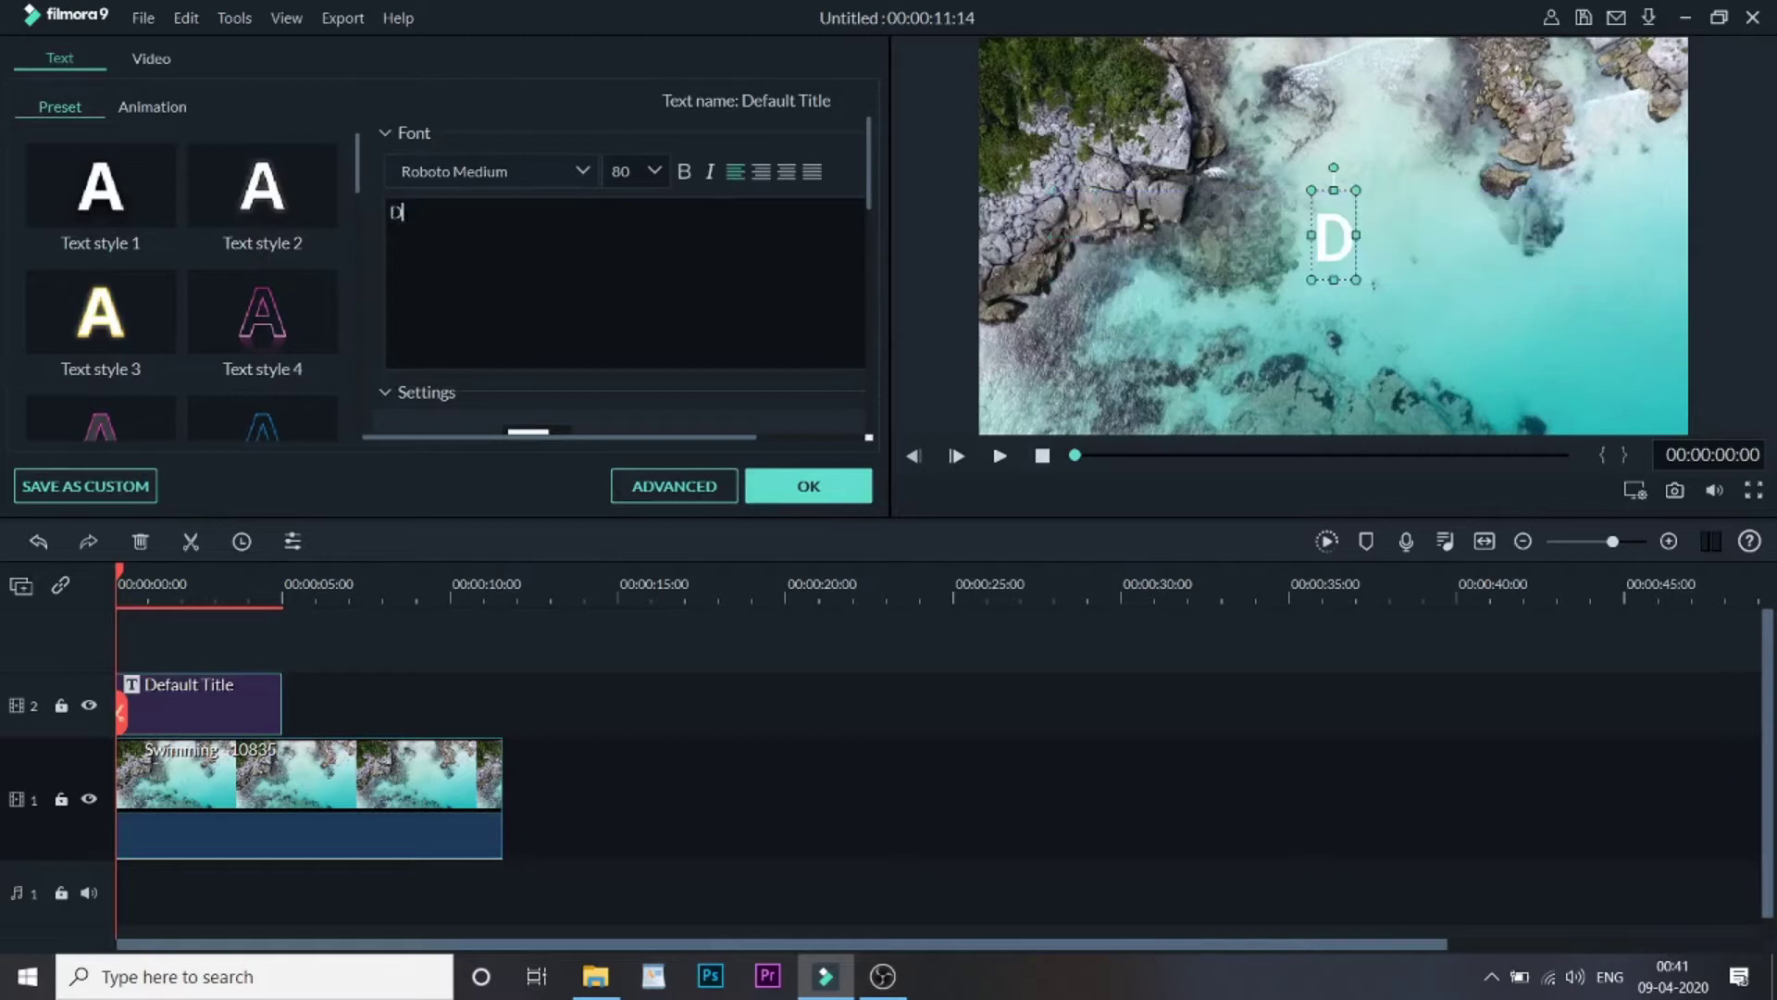
pyautogui.write('estinati')
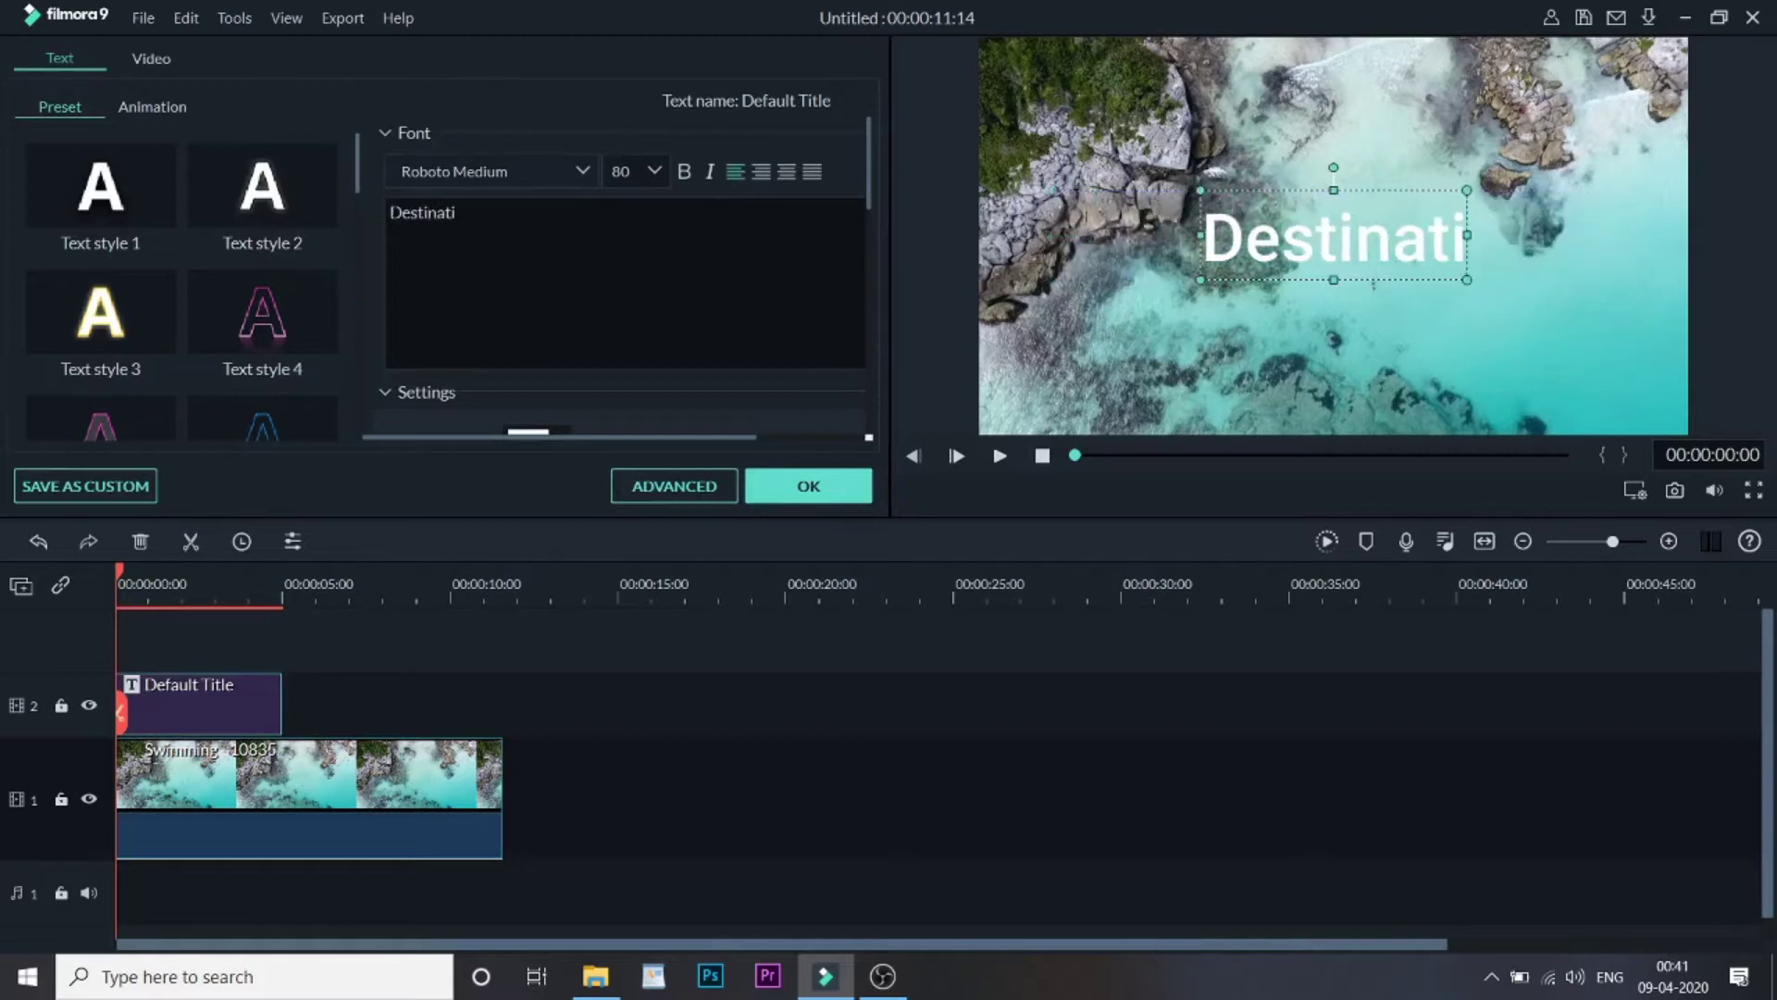
pyautogui.write('ons')
pyautogui.click(808, 485)
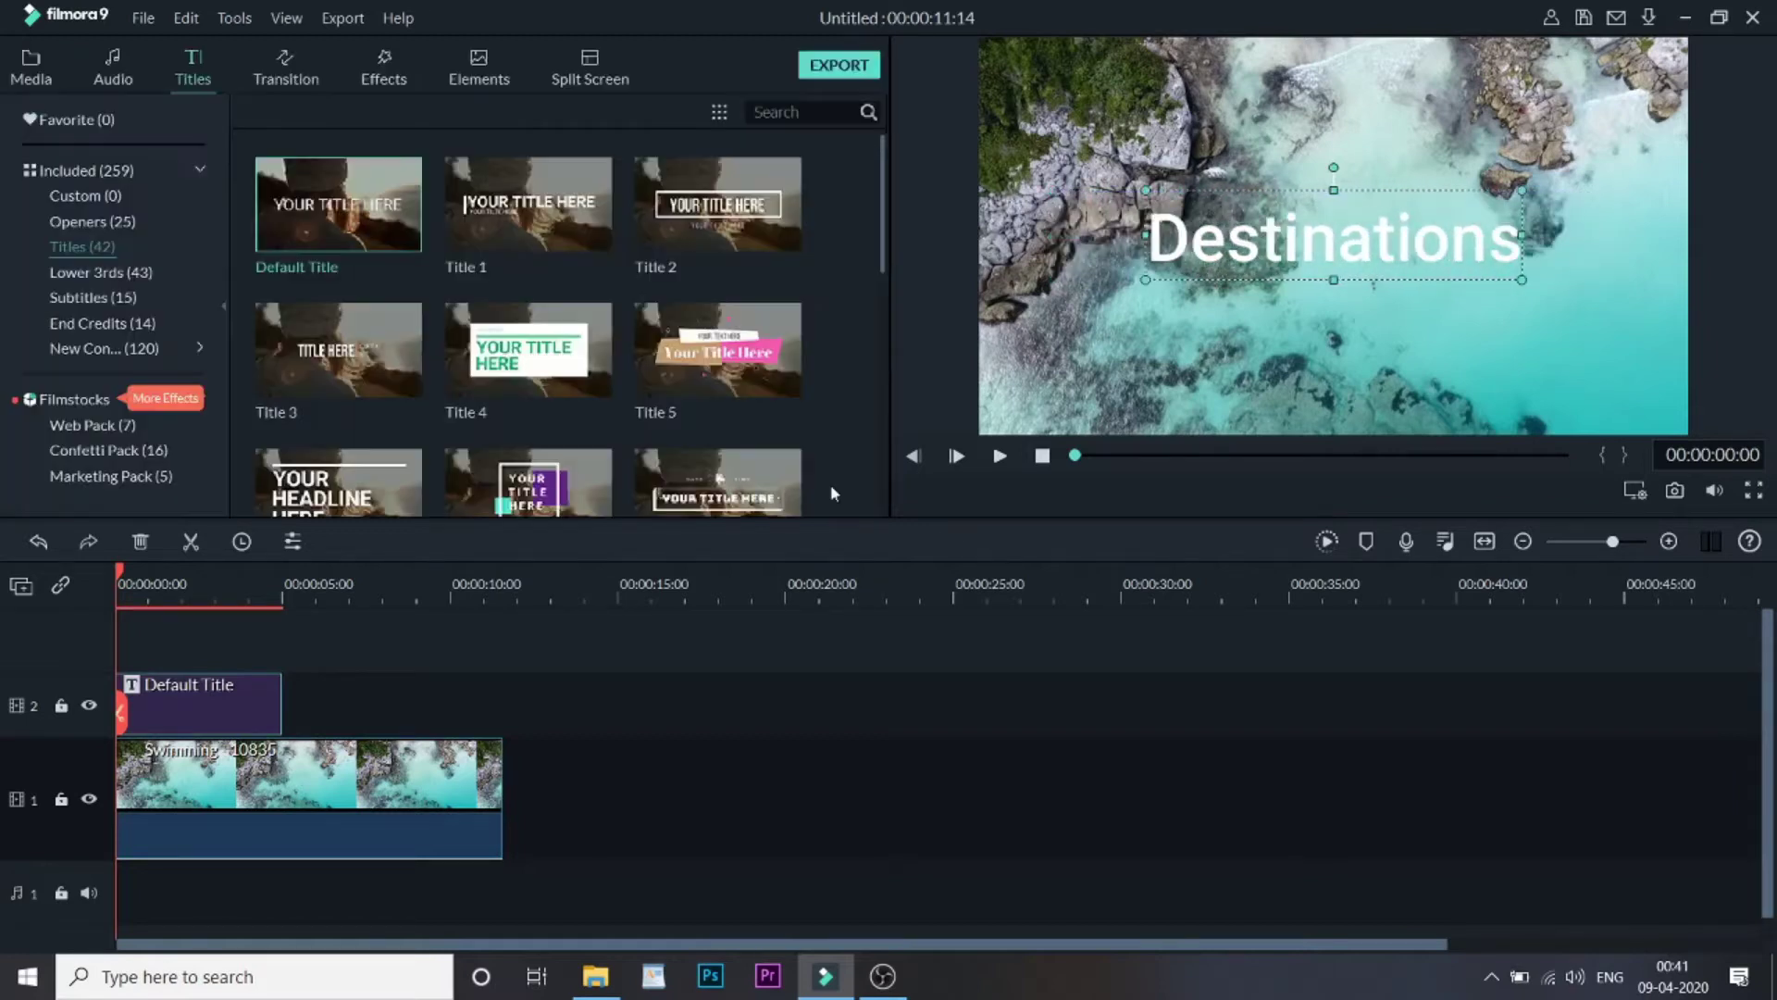
# - Change the Destinations title font to GlossAndBloom and confirm
pyautogui.doubleClick(208, 702)
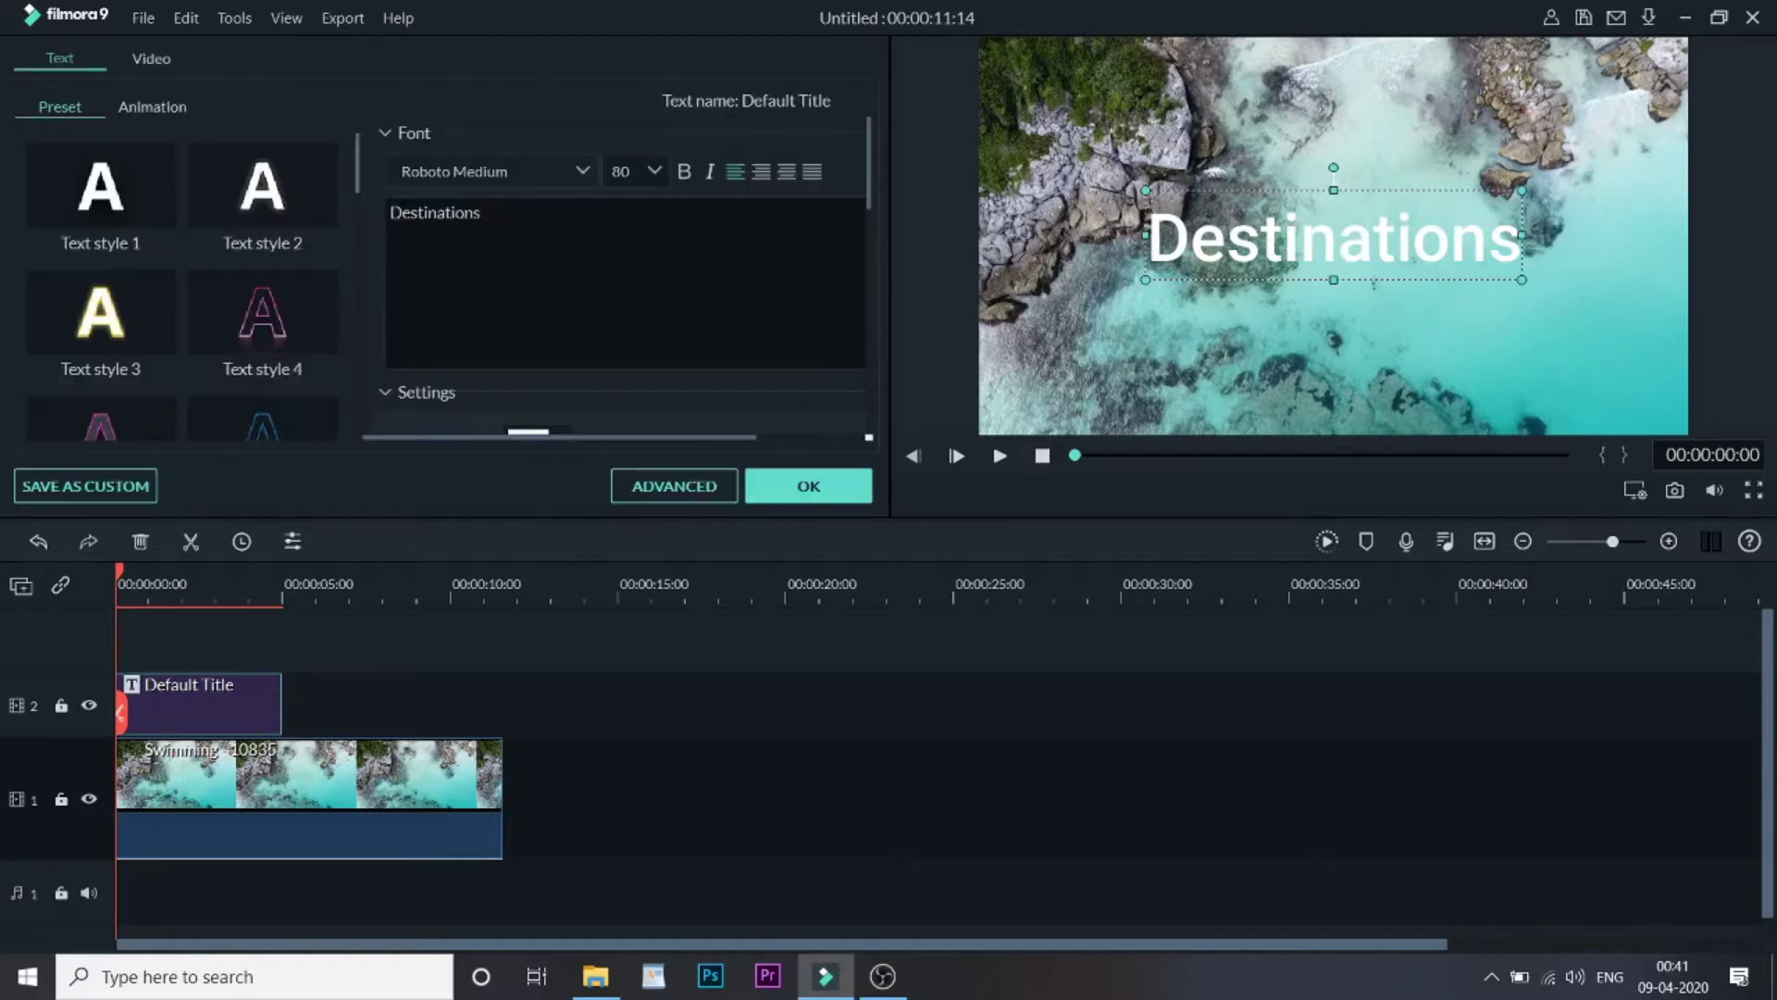
pyautogui.click(584, 171)
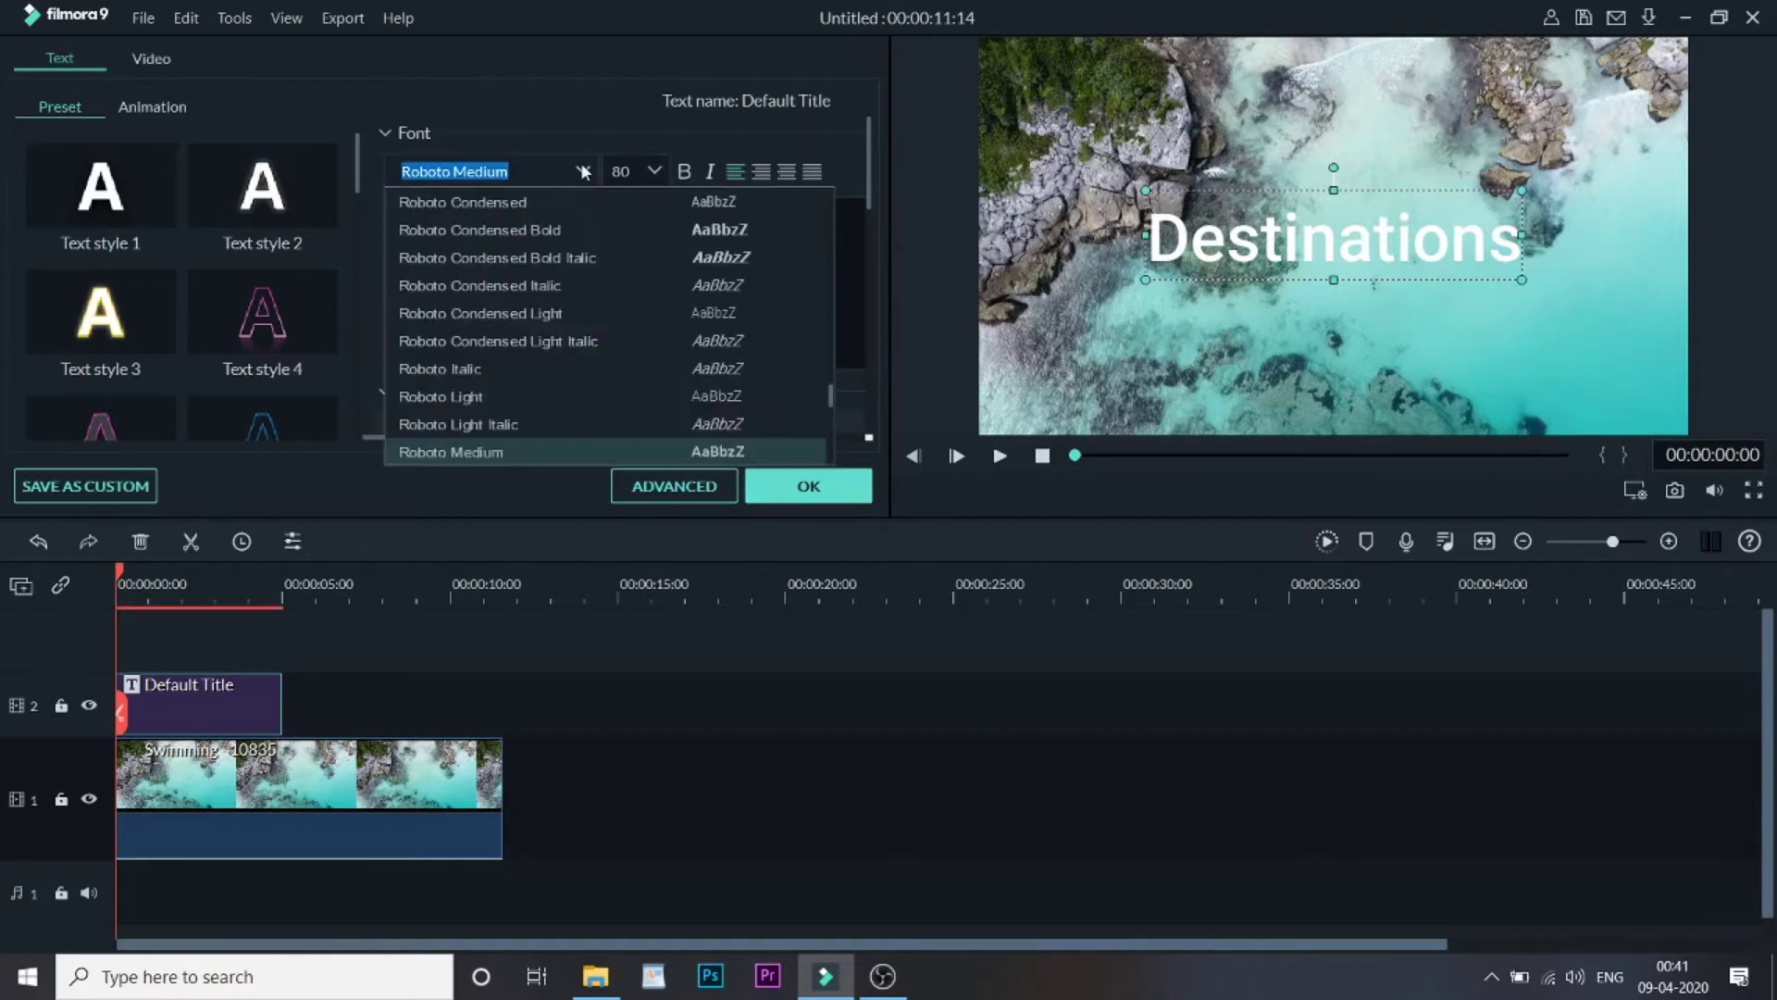
pyautogui.scroll(-3, 603, 293)
pyautogui.scroll(-2, 602, 292)
pyautogui.scroll(3, 603, 293)
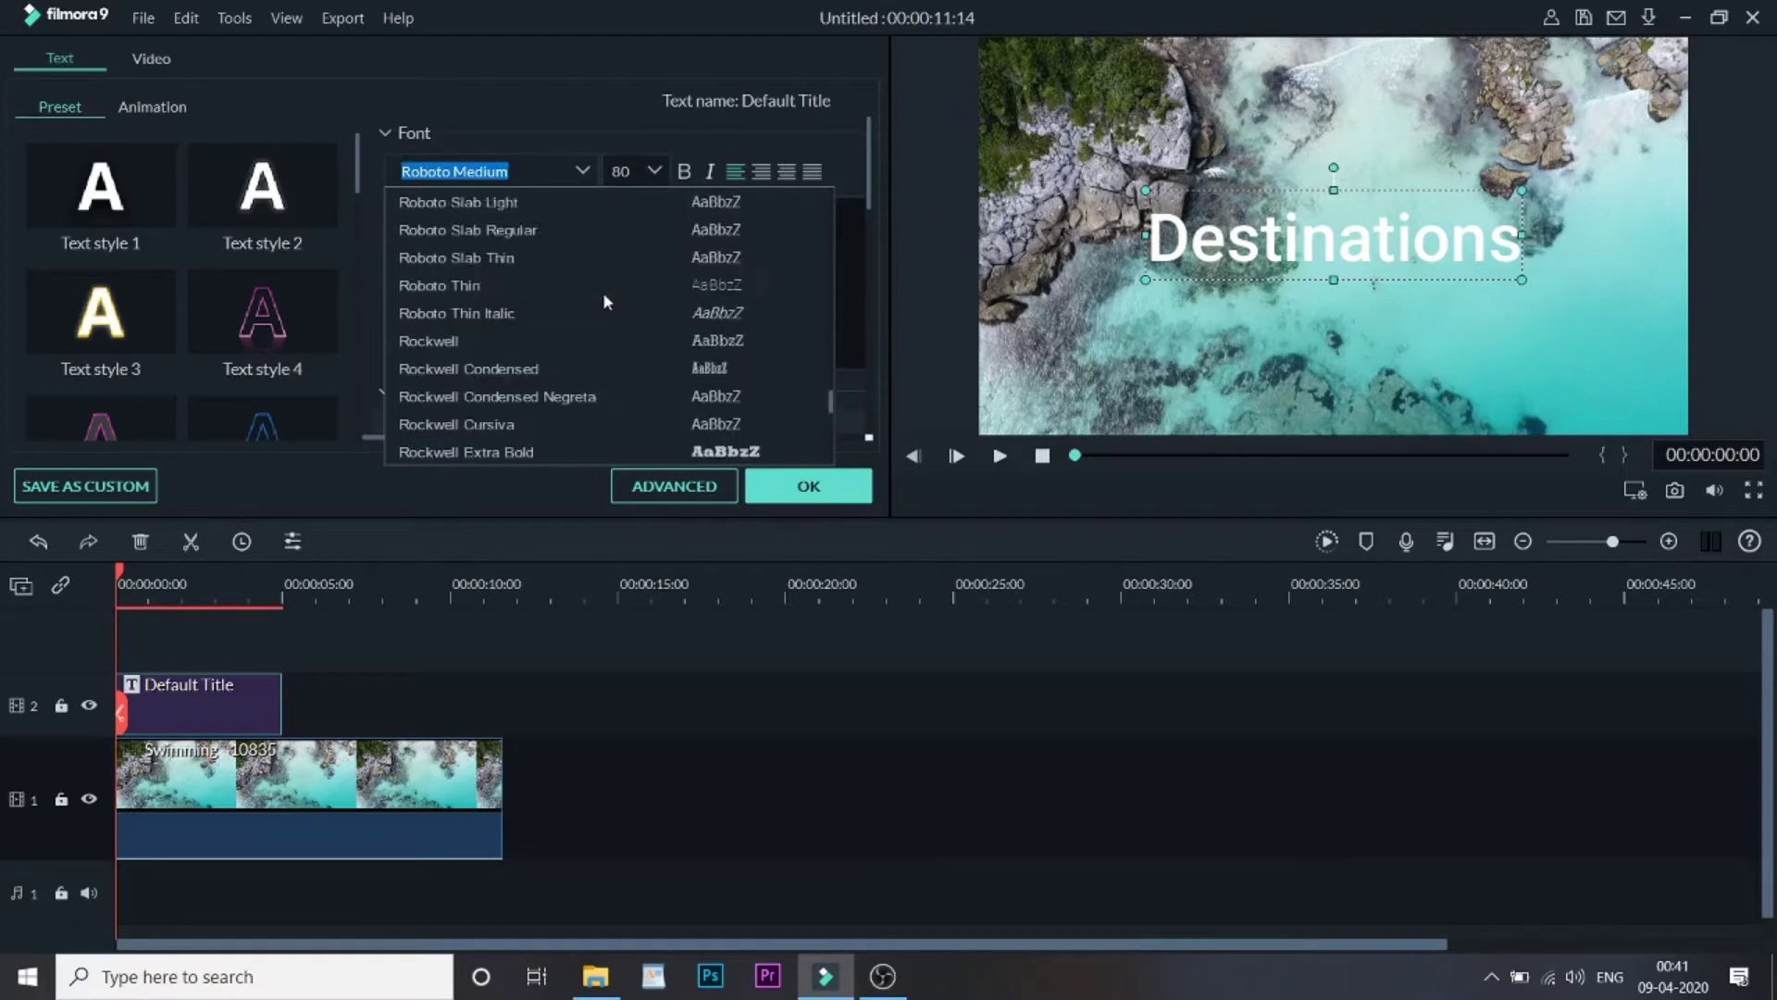
pyautogui.scroll(3, 603, 293)
pyautogui.scroll(10, 602, 292)
pyautogui.scroll(-3, 603, 292)
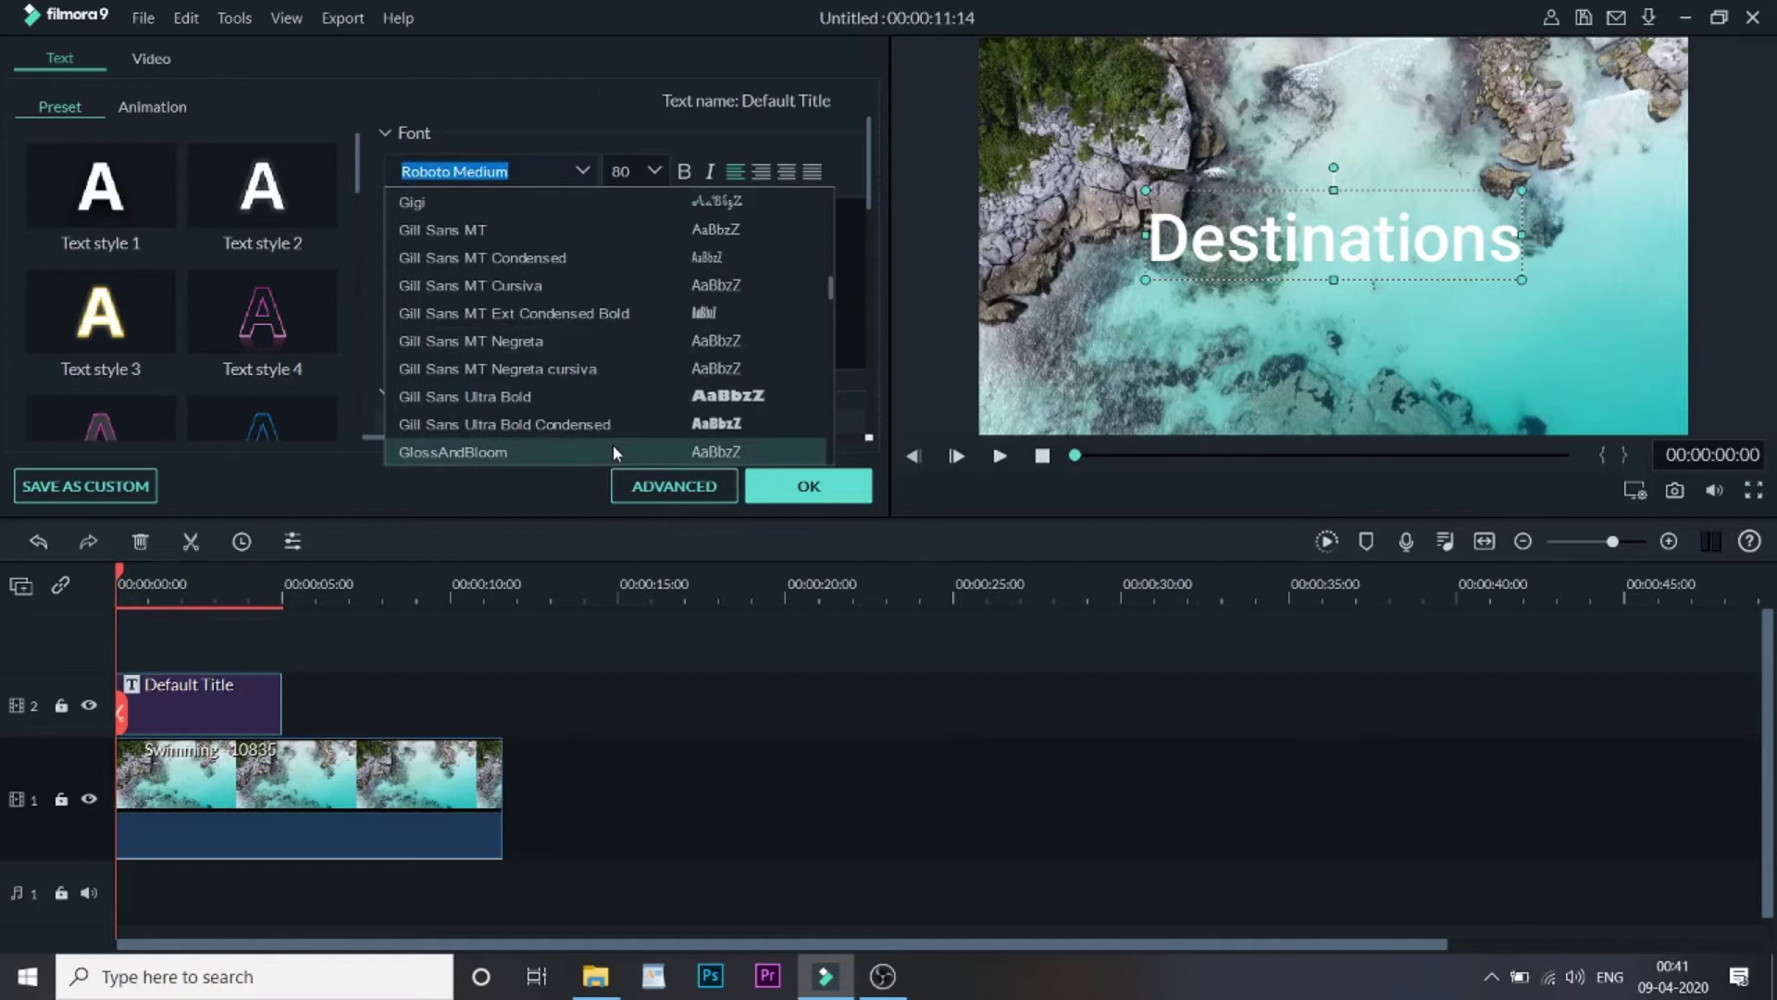
pyautogui.scroll(-1, 611, 443)
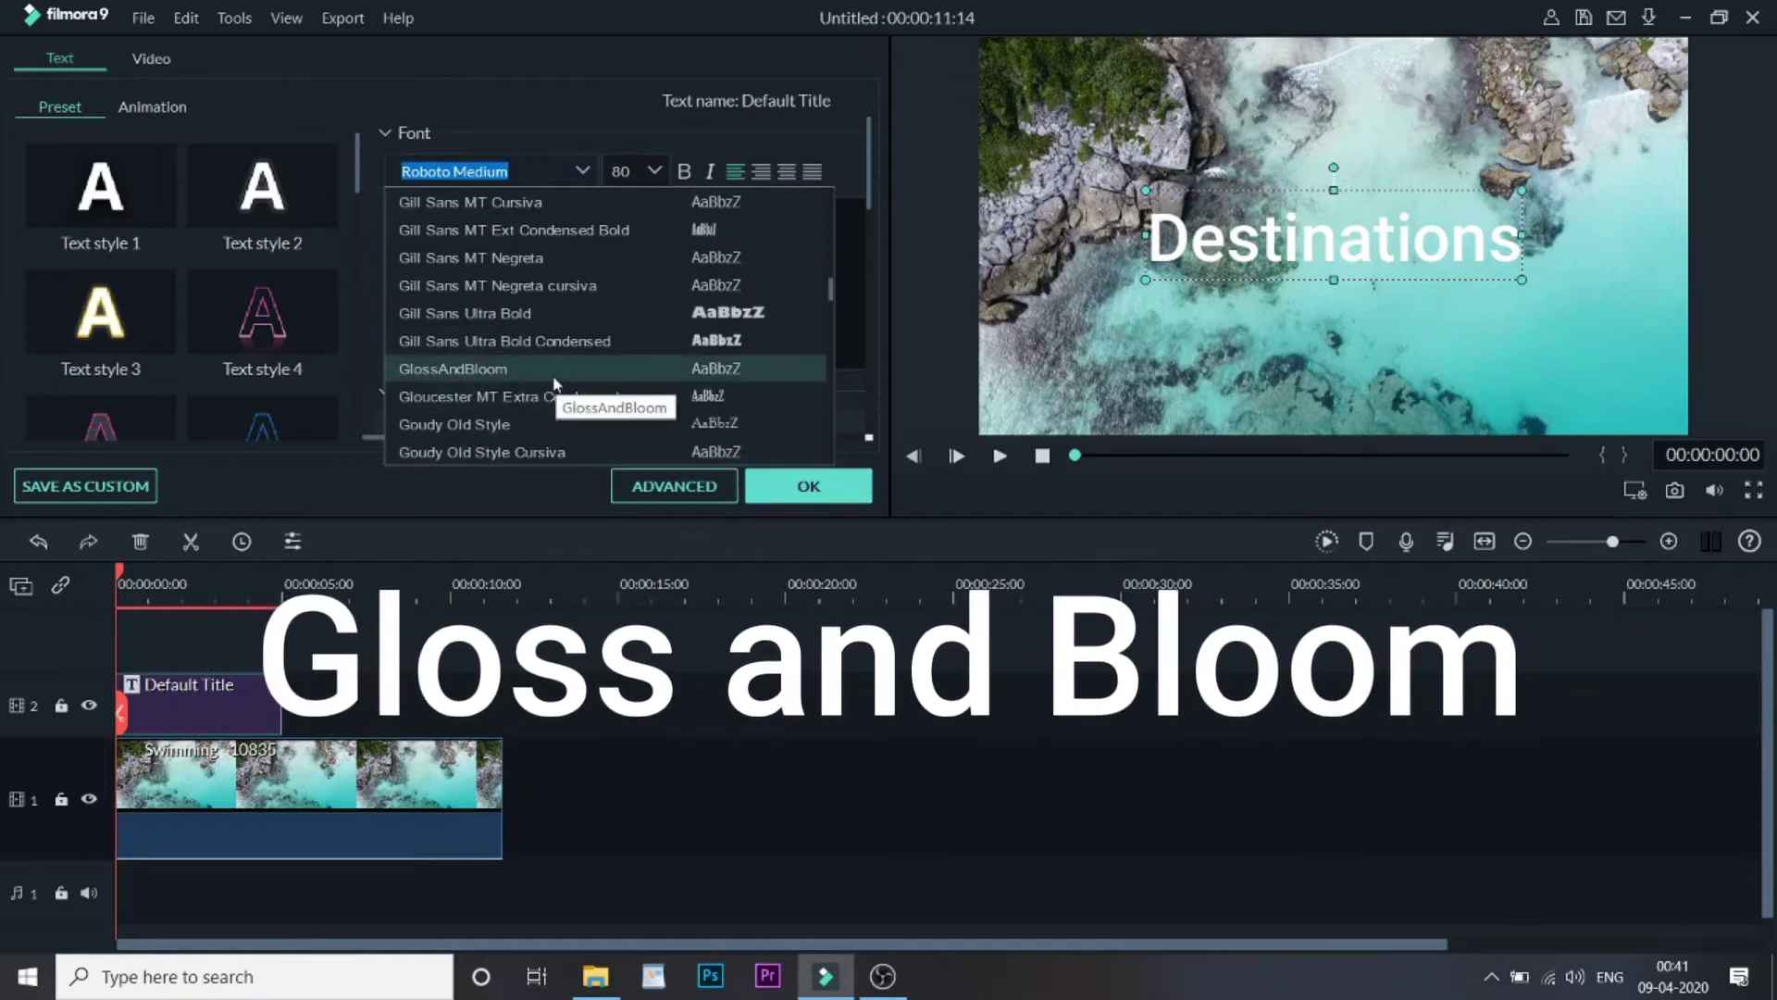
pyautogui.scroll(-1, 553, 374)
pyautogui.scroll(3, 553, 376)
pyautogui.click(554, 369)
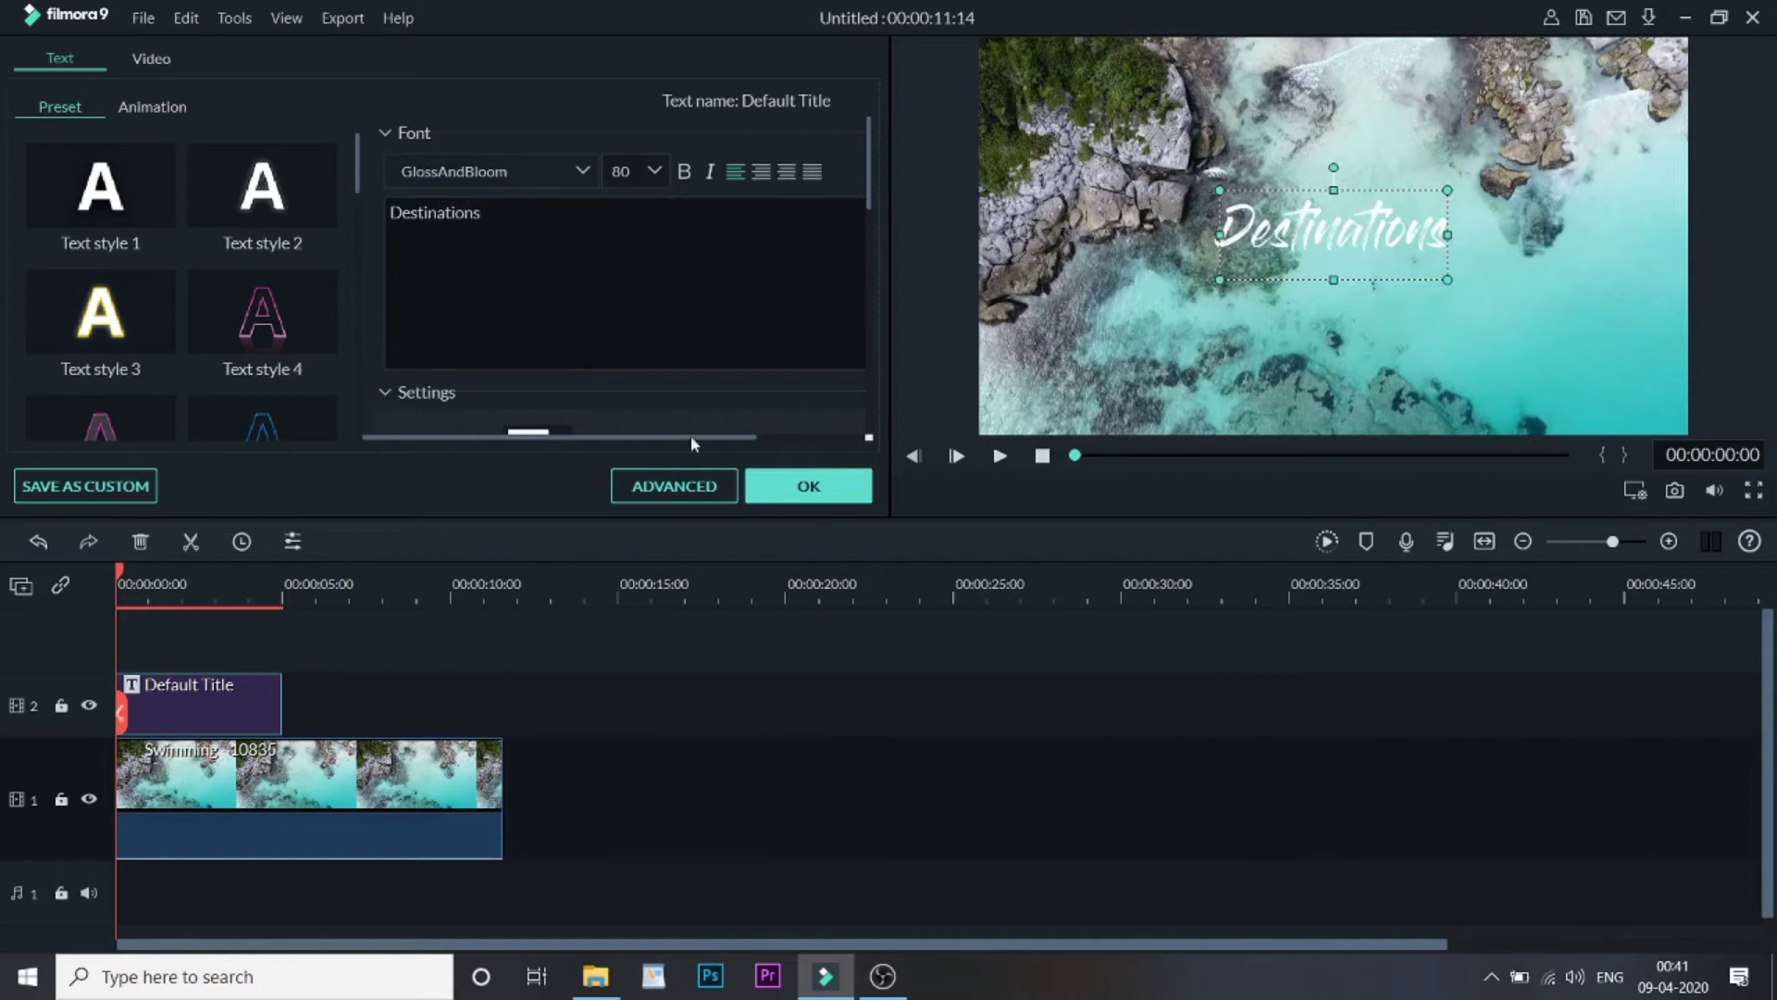
pyautogui.click(788, 487)
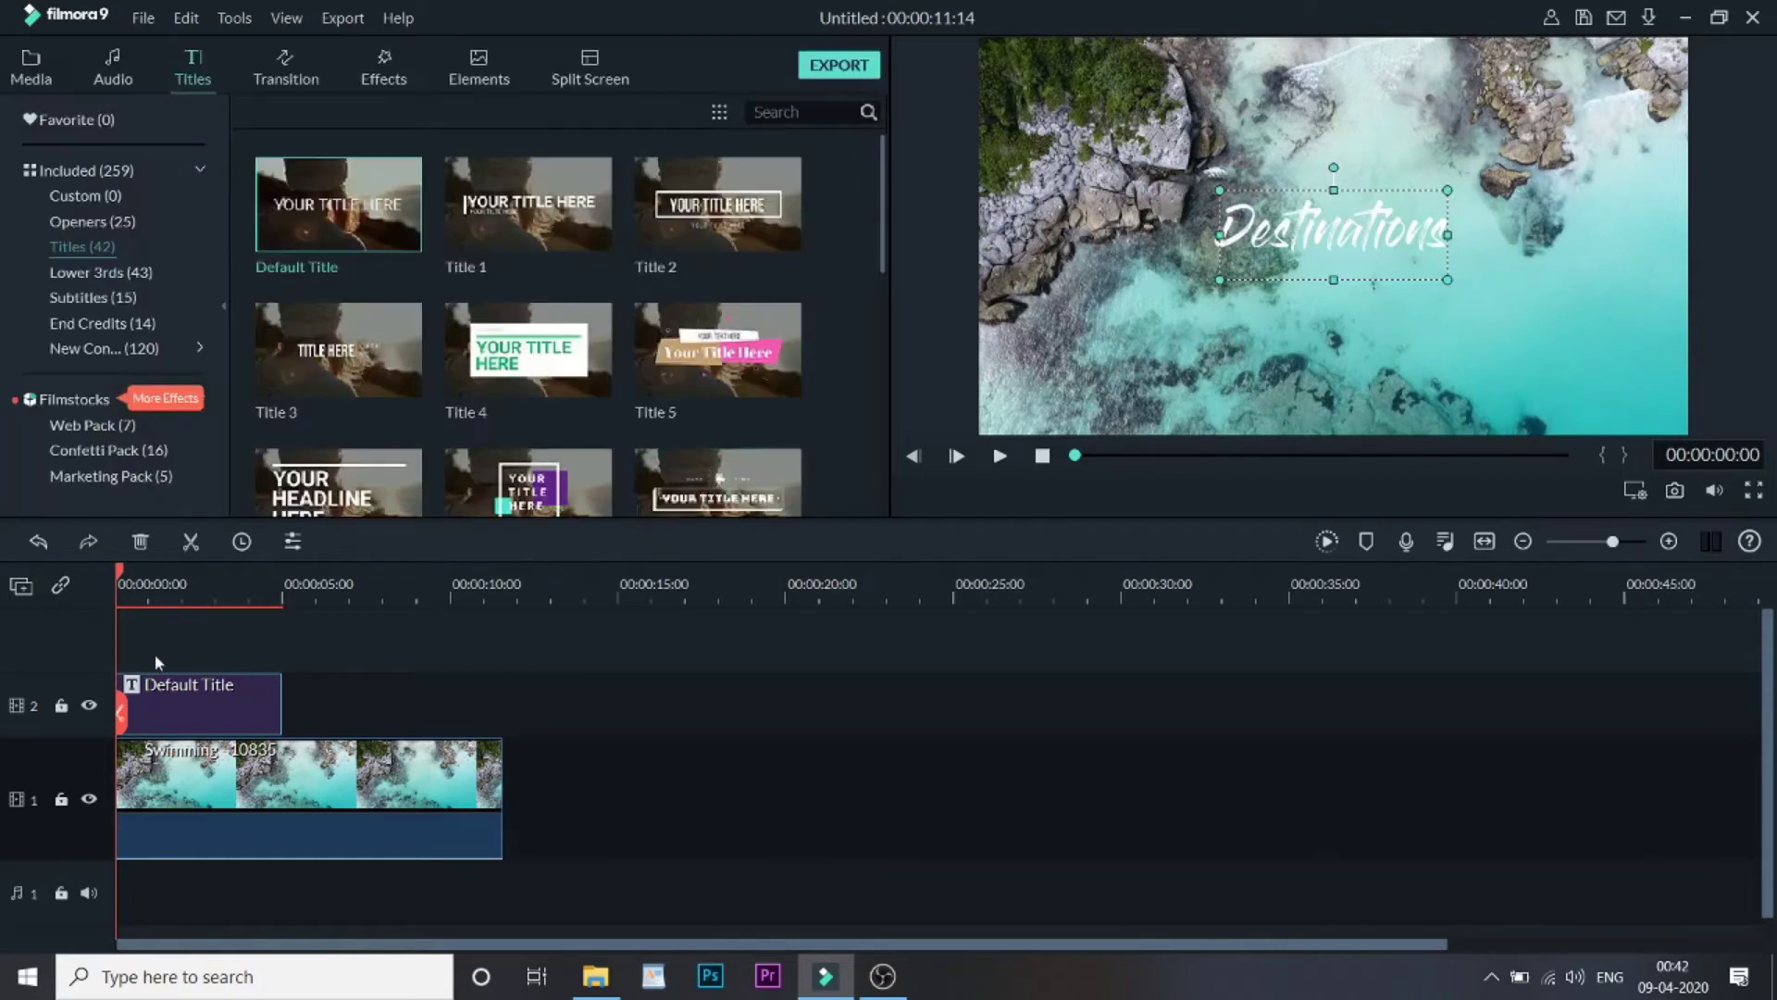
# - Extend the title clip's duration on the timeline and play a preview
pyautogui.moveTo(282, 693)
pyautogui.mouseDown()
pyautogui.moveTo(438, 709)
pyautogui.moveTo(413, 707)
pyautogui.mouseUp()
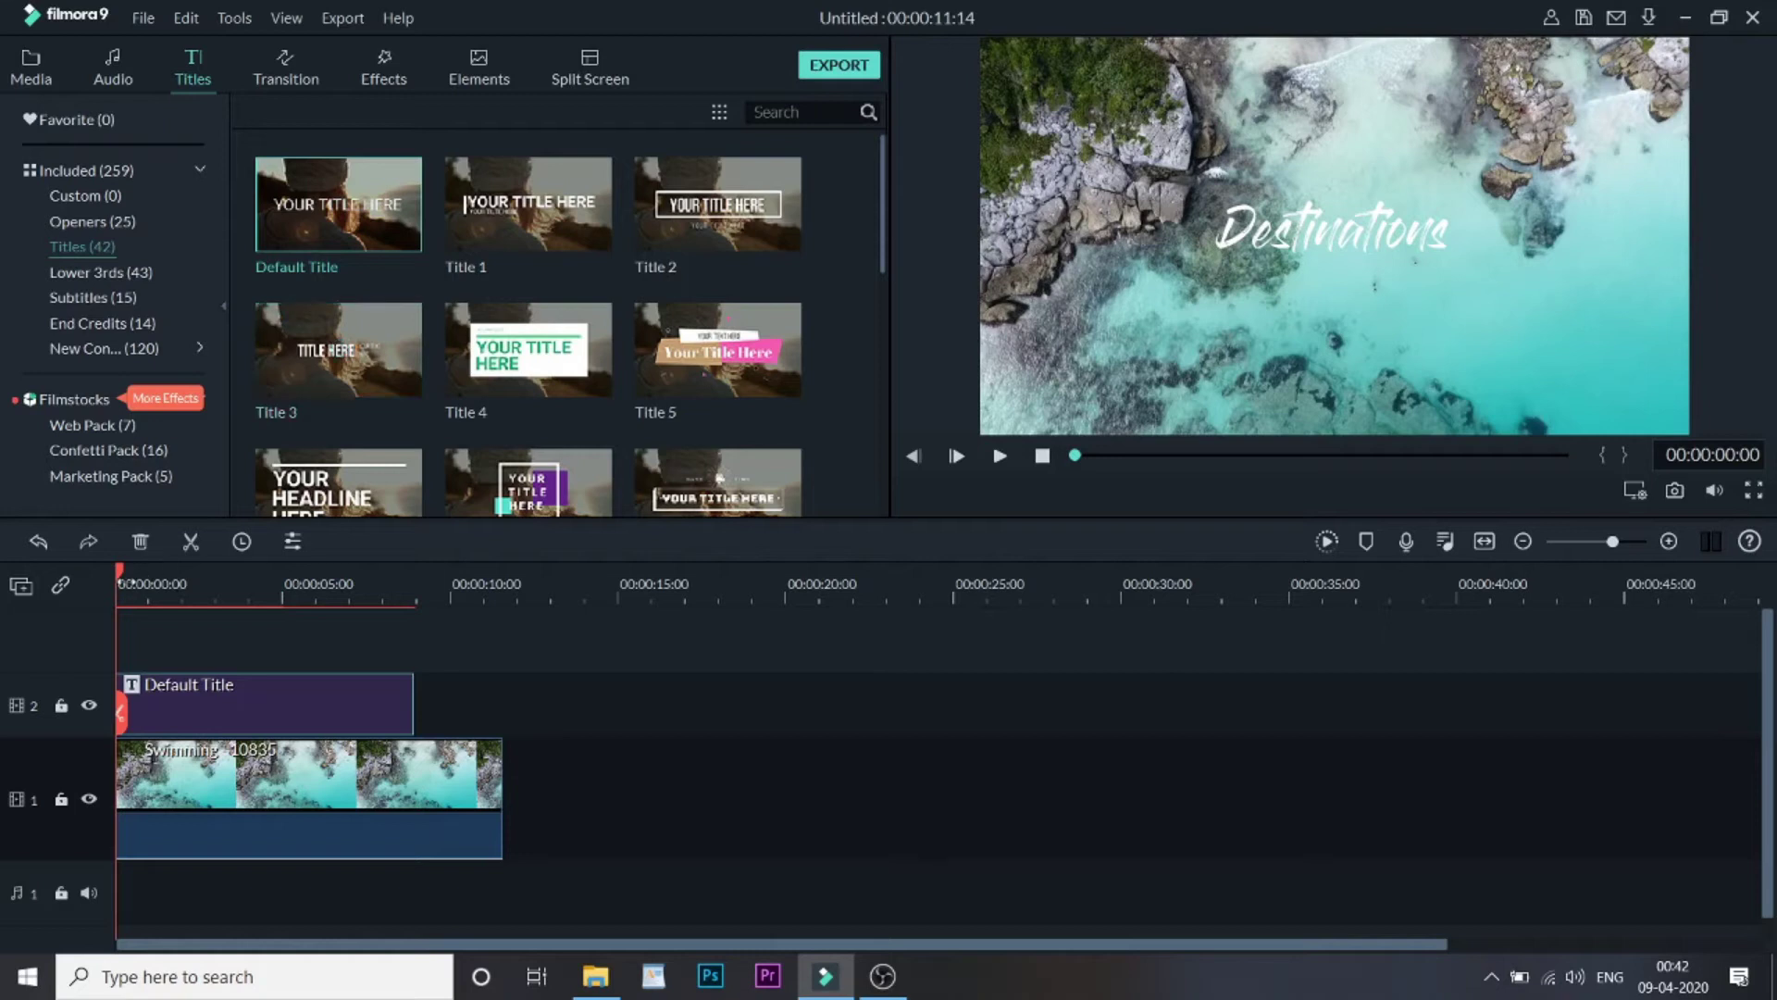
pyautogui.press('space')
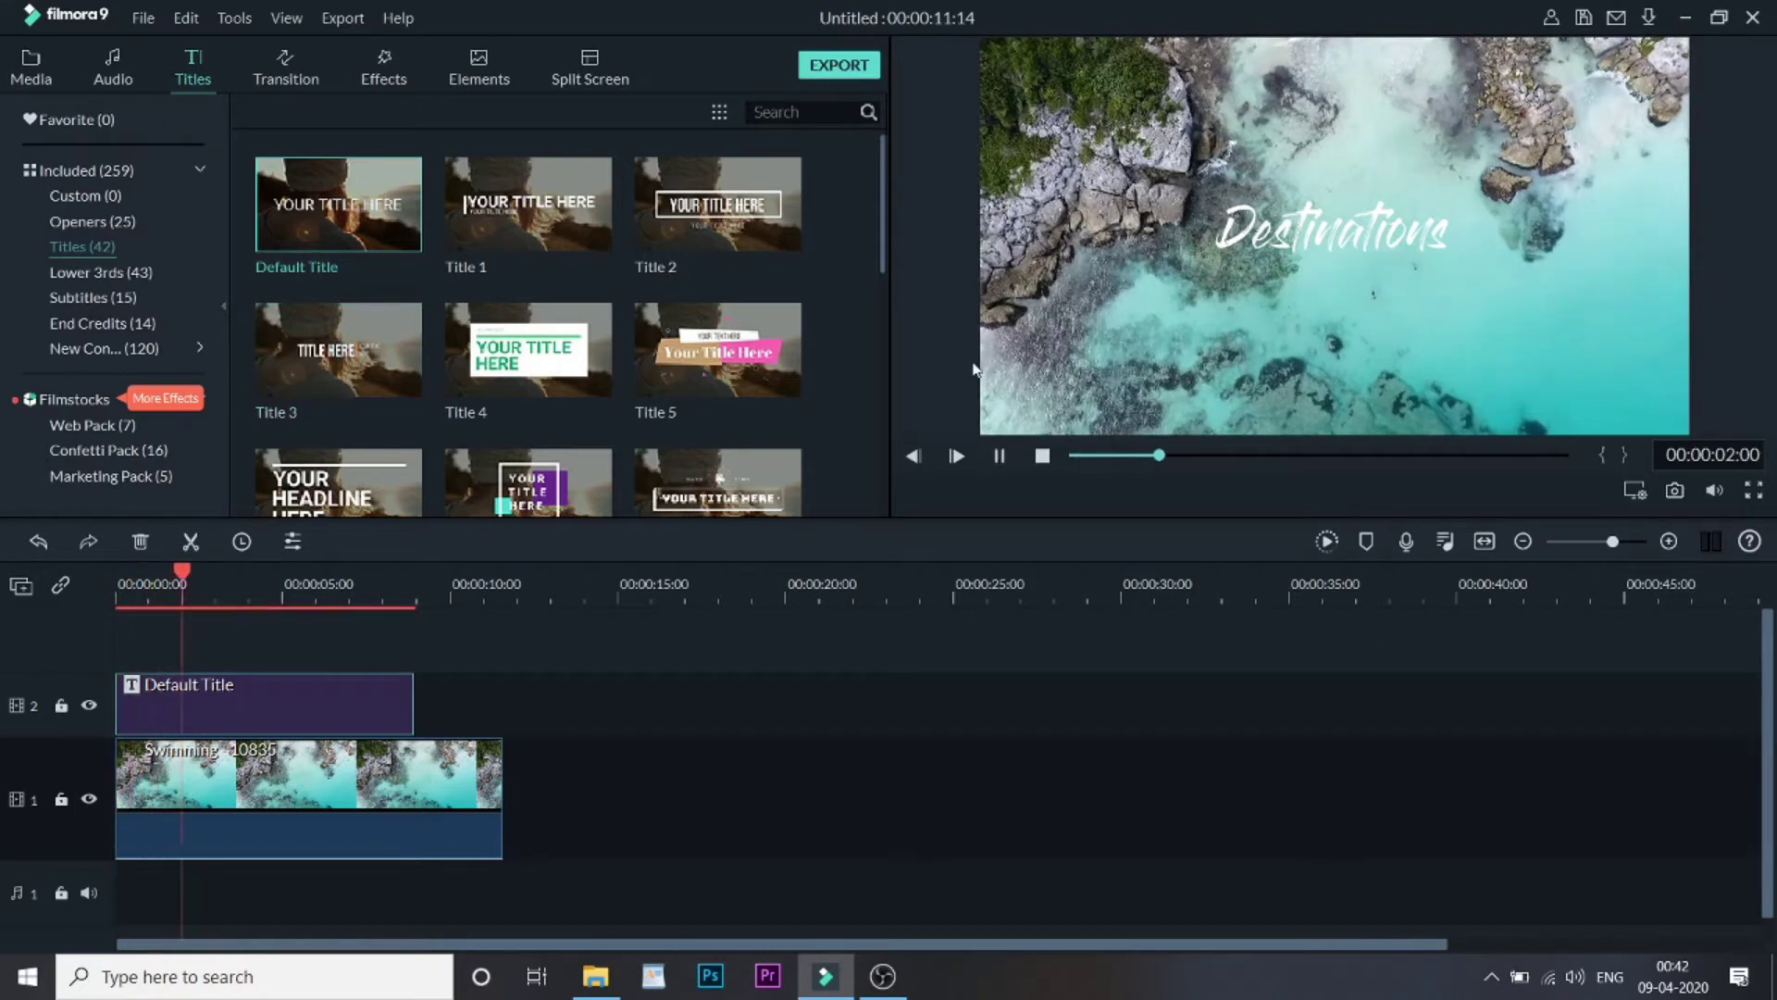
# - Set the title size to 150, move it to the centre of the frame and confirm
pyautogui.doubleClick(177, 705)
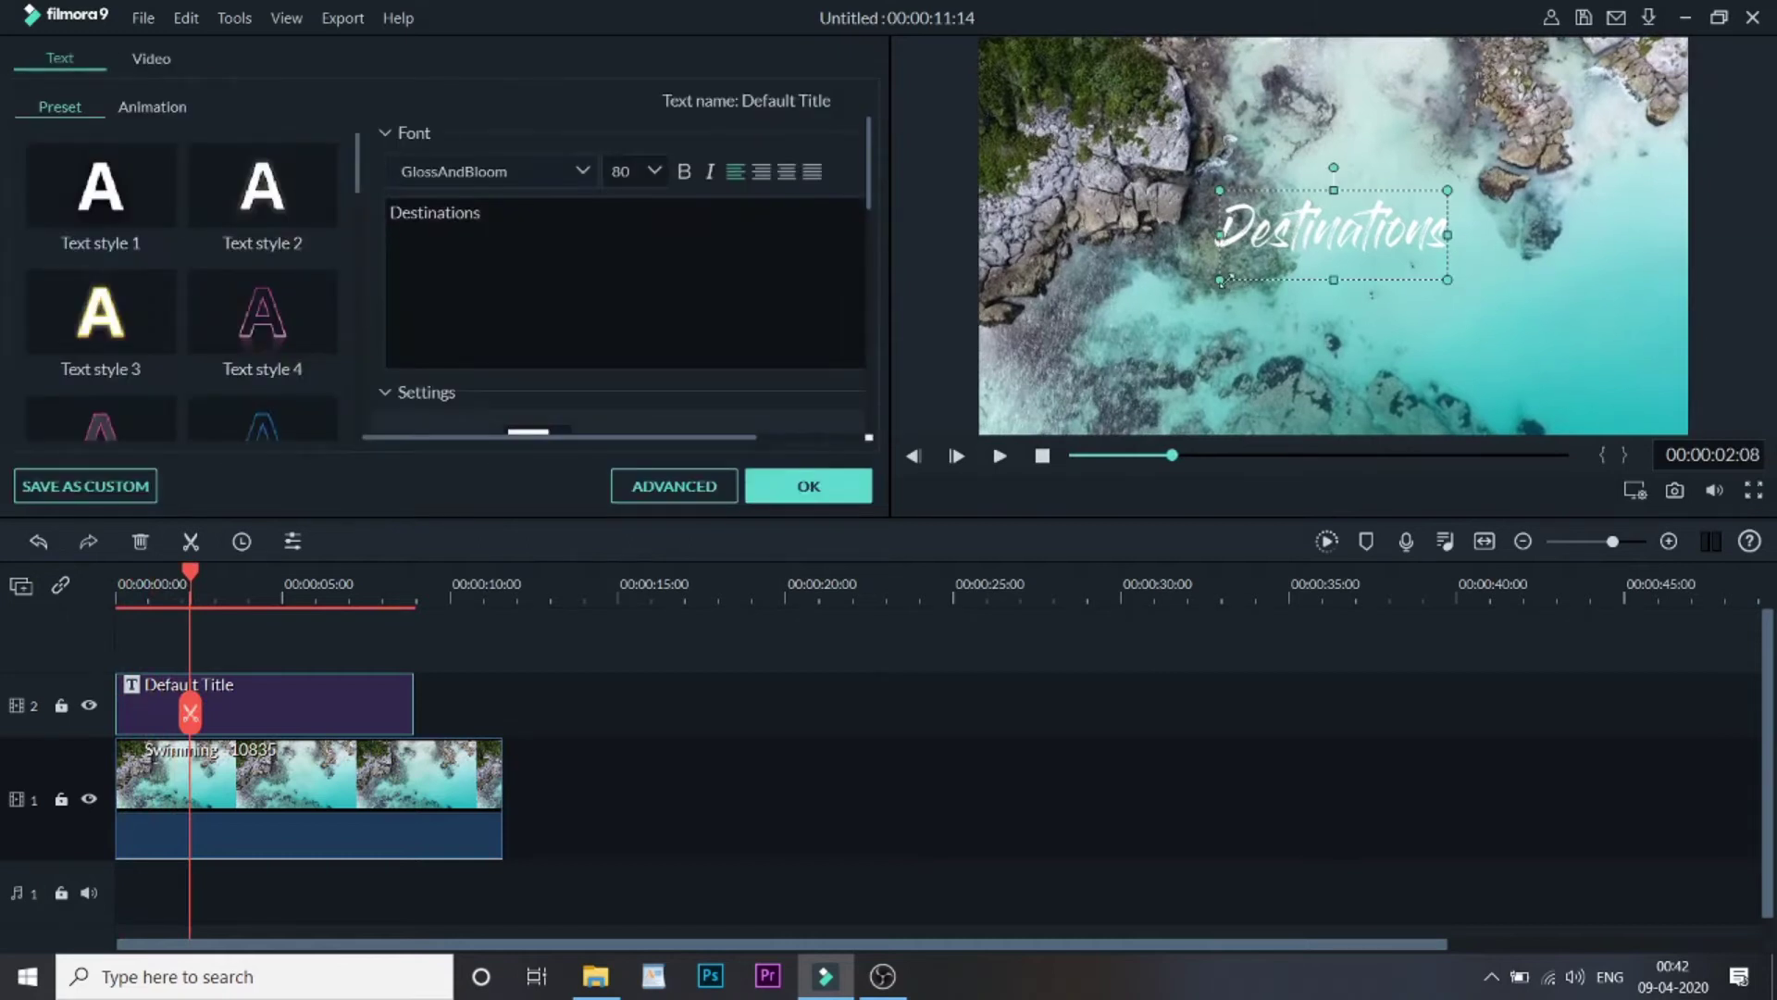
pyautogui.moveTo(1219, 278); pyautogui.dragTo(975, 375)
pyautogui.click(652, 171)
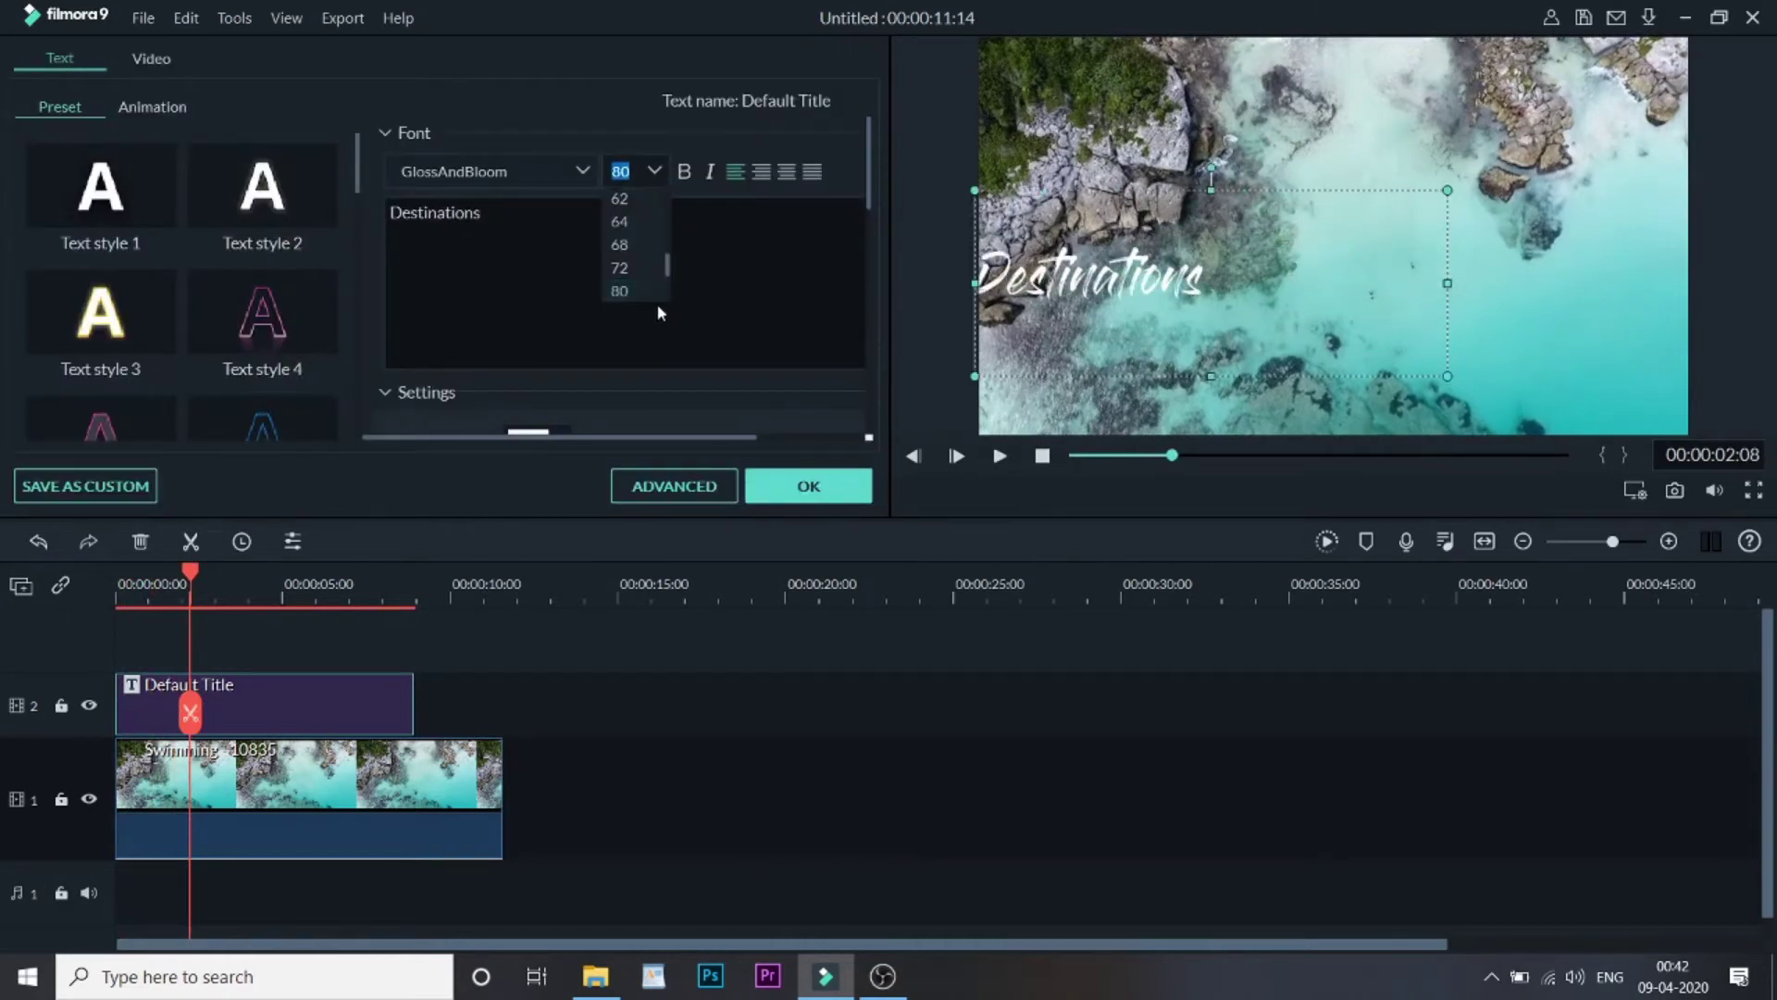
pyautogui.scroll(-3, 625, 250)
pyautogui.click(624, 268)
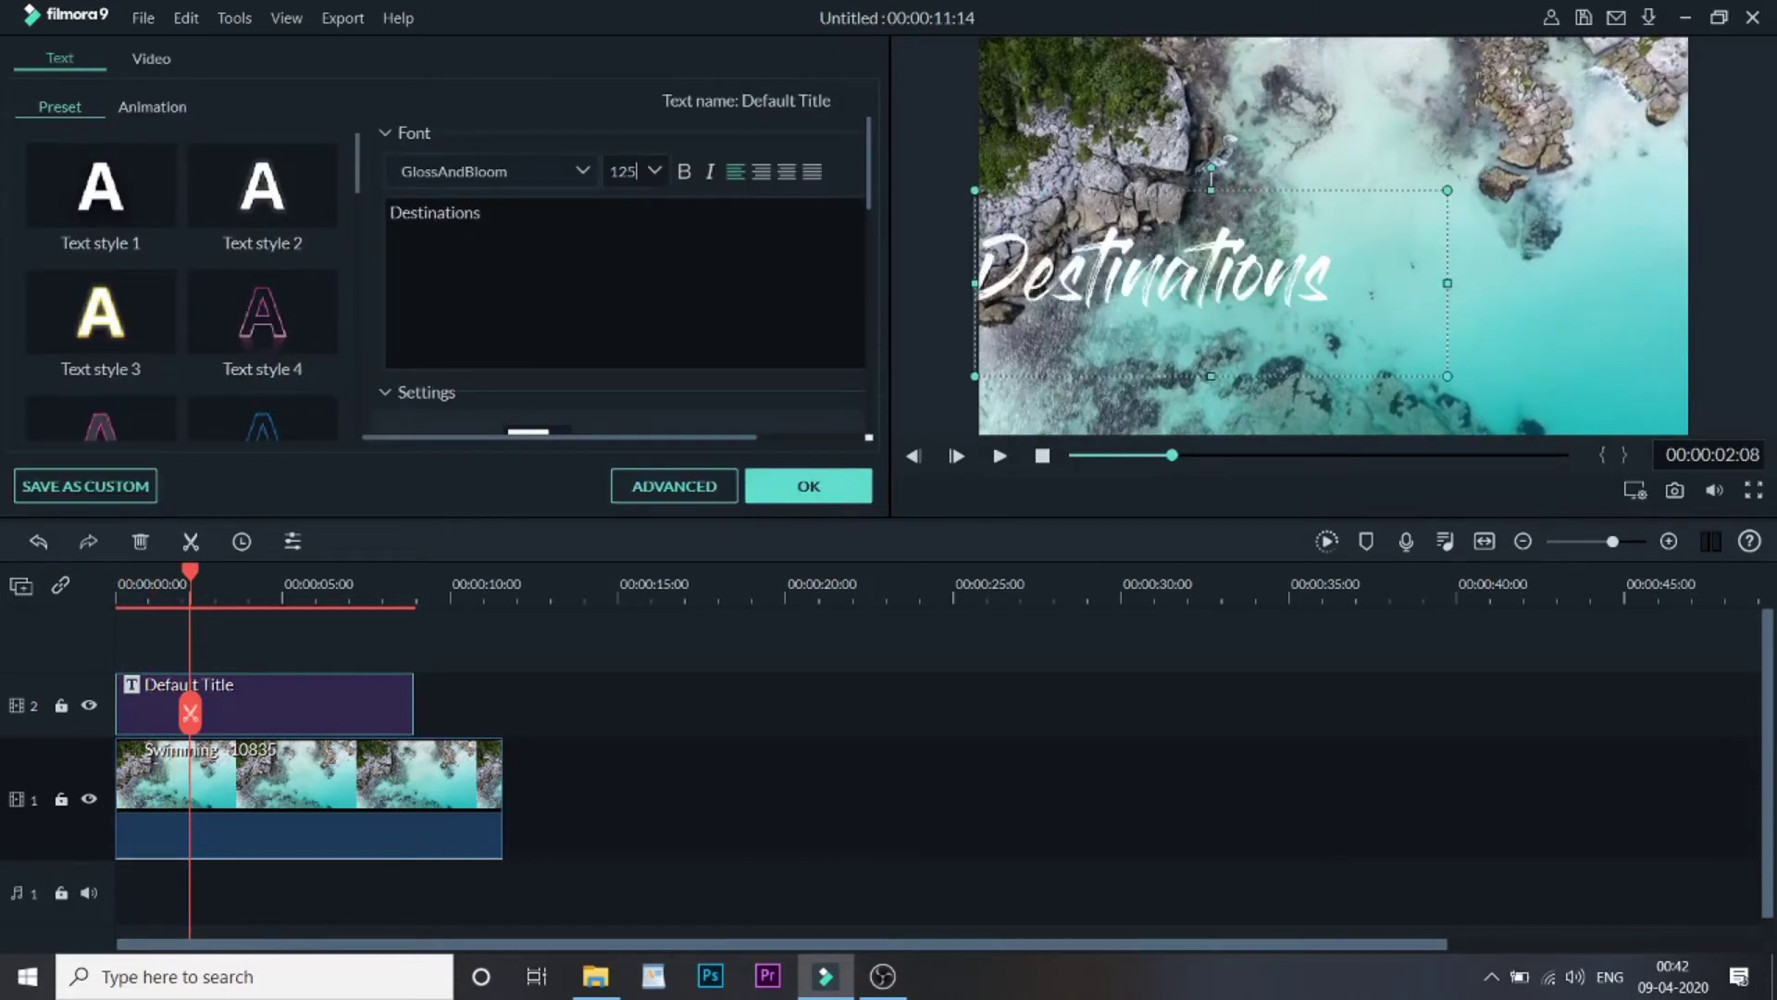
pyautogui.click(653, 171)
pyautogui.click(626, 297)
pyautogui.moveTo(1278, 250); pyautogui.dragTo(1461, 211)
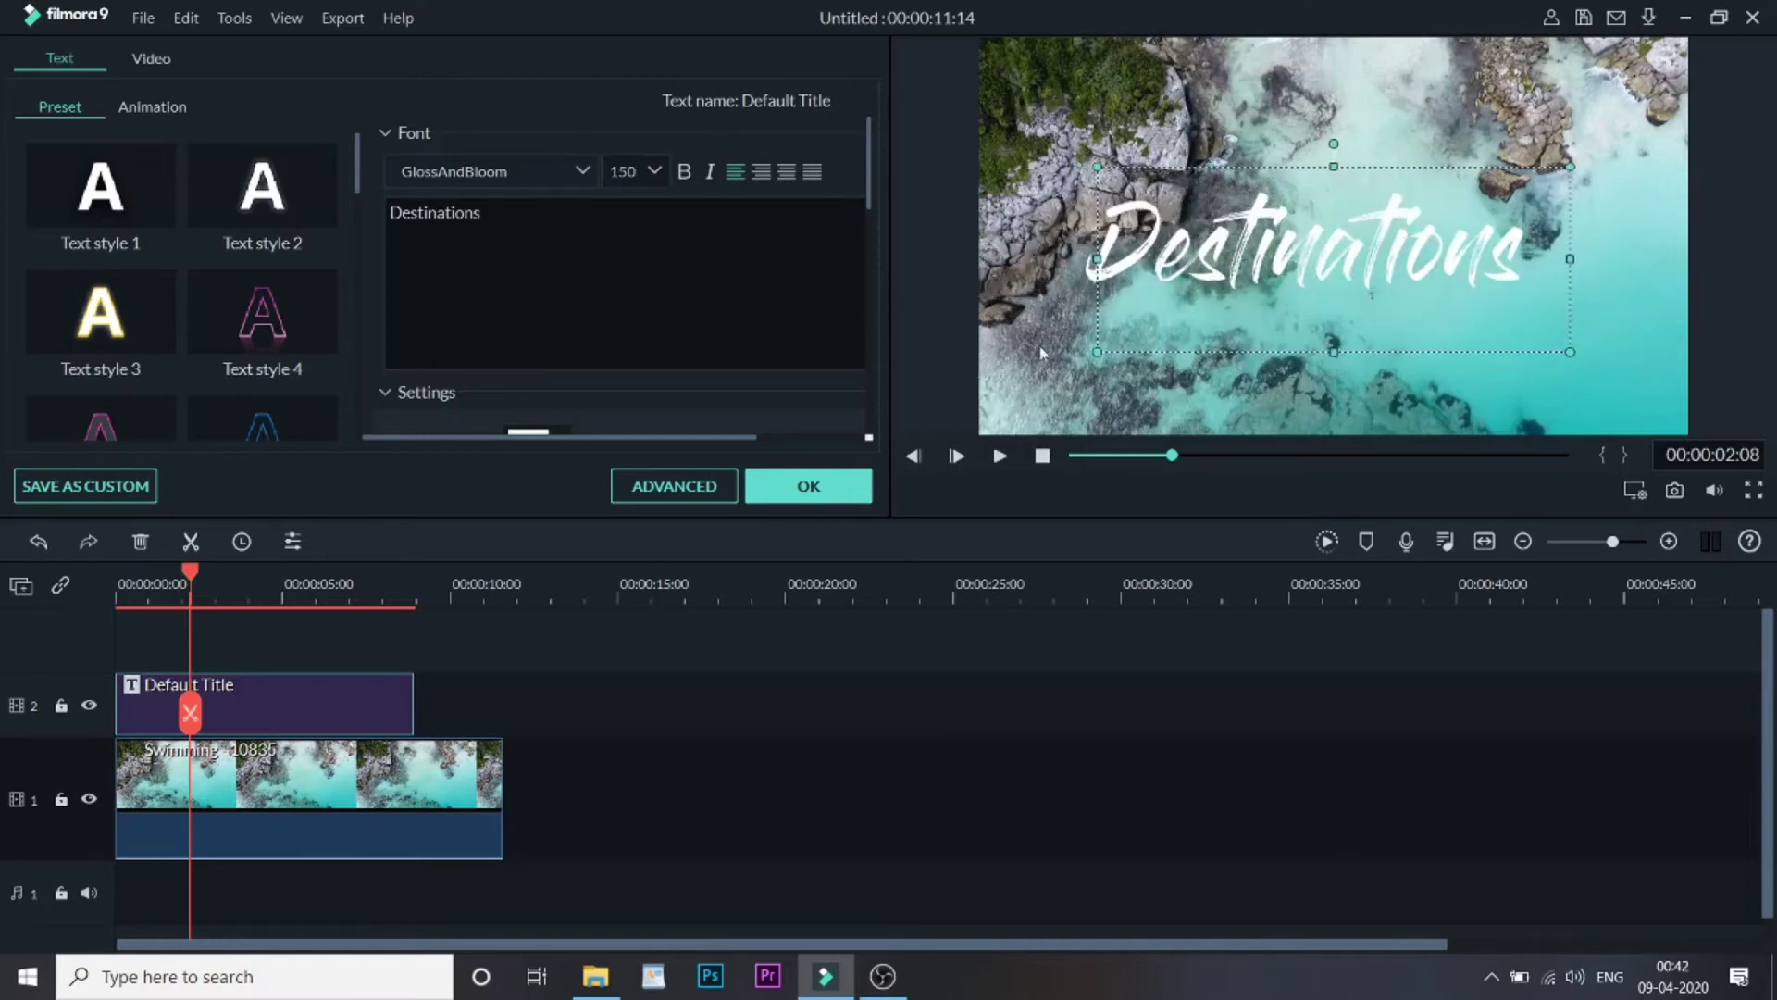
pyautogui.click(809, 484)
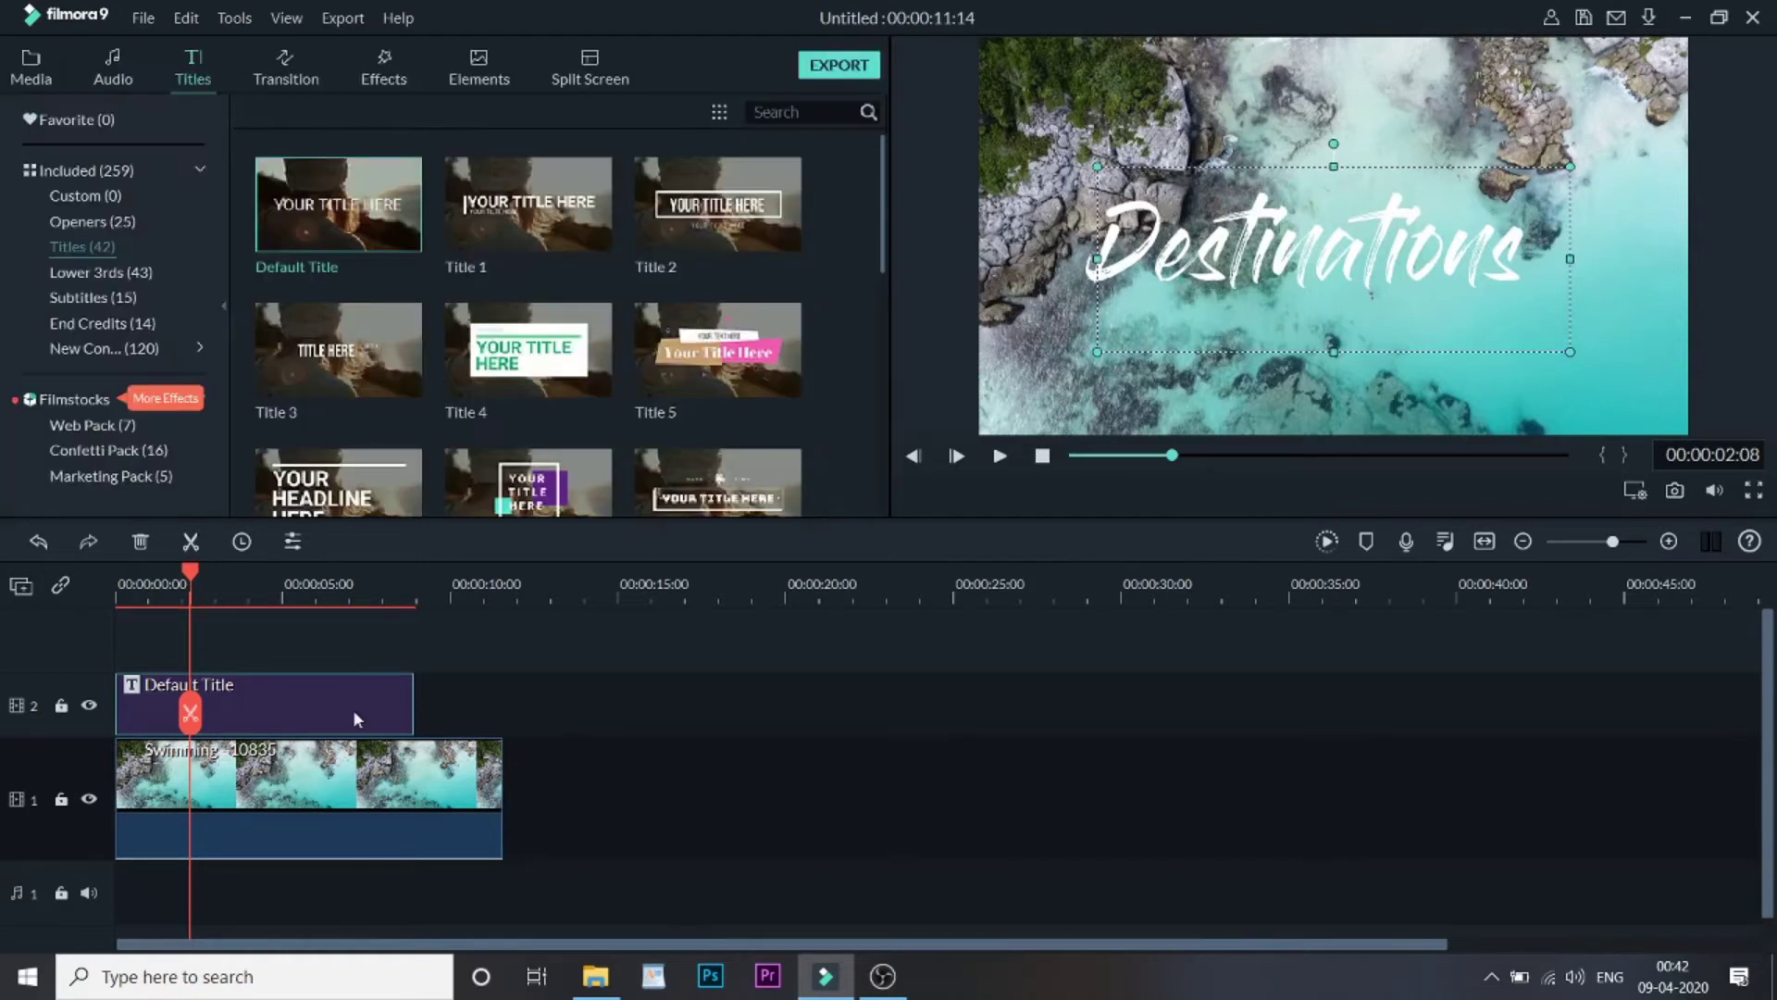
pyautogui.doubleClick(337, 695)
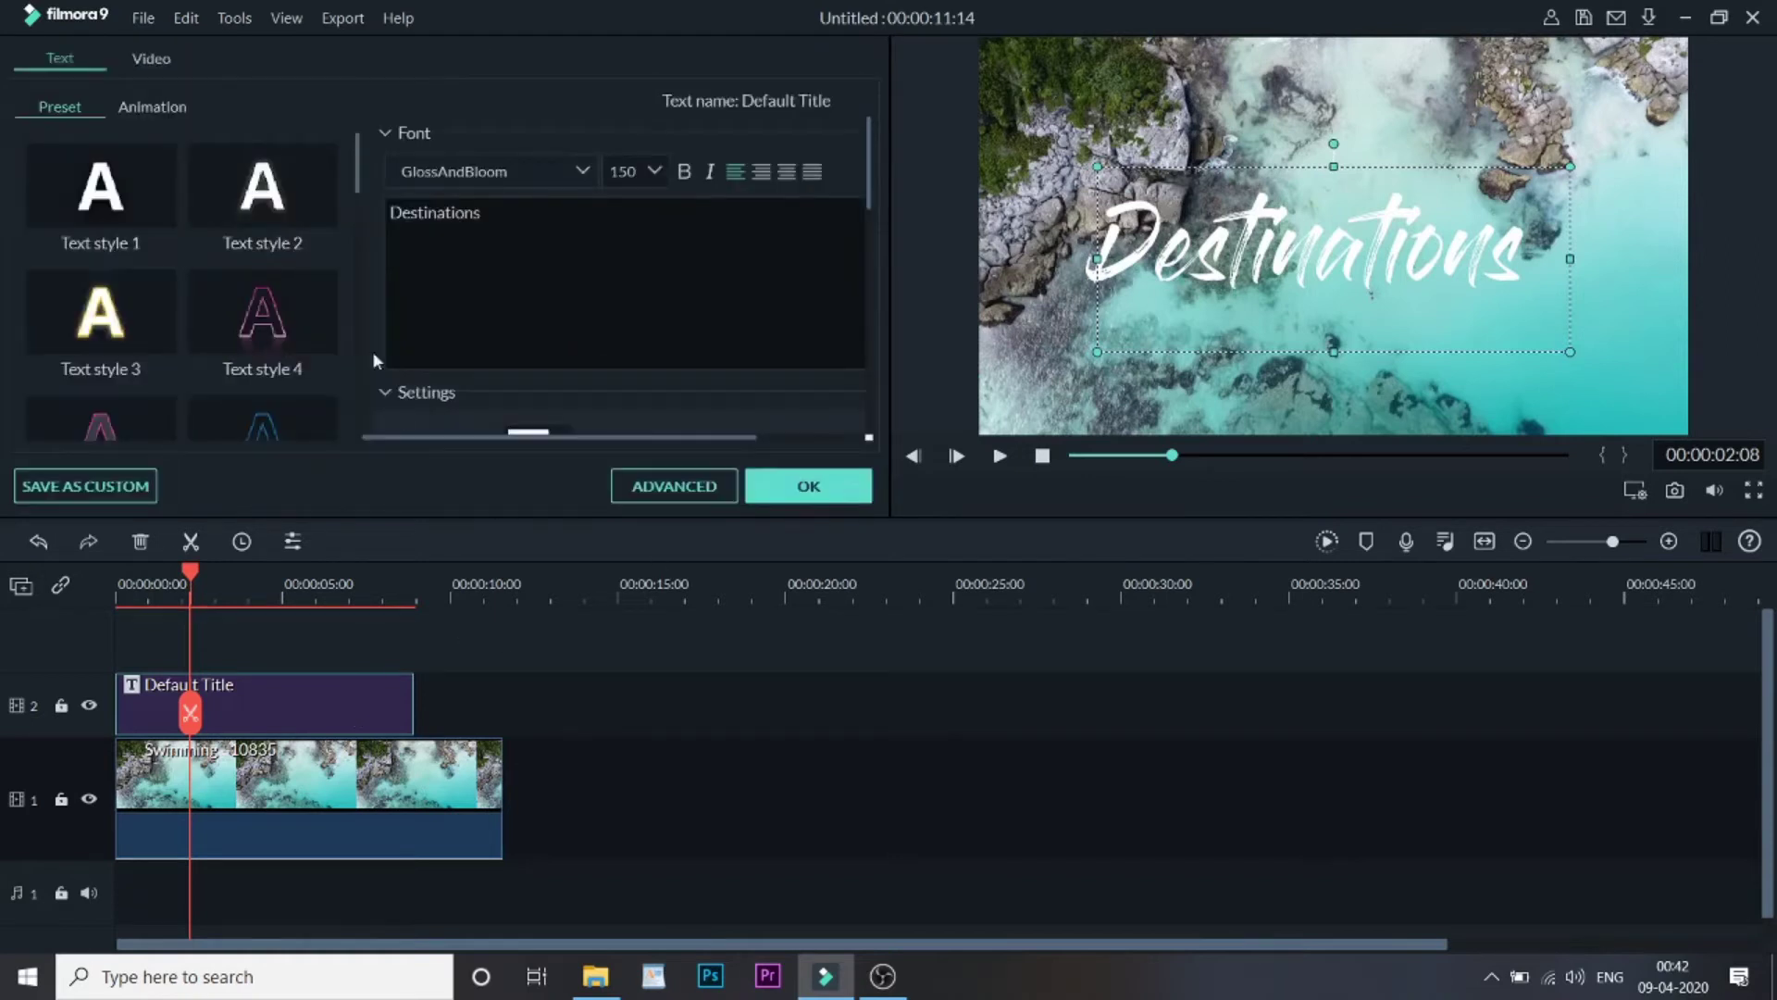
pyautogui.click(154, 107)
pyautogui.scroll(-5, 269, 238)
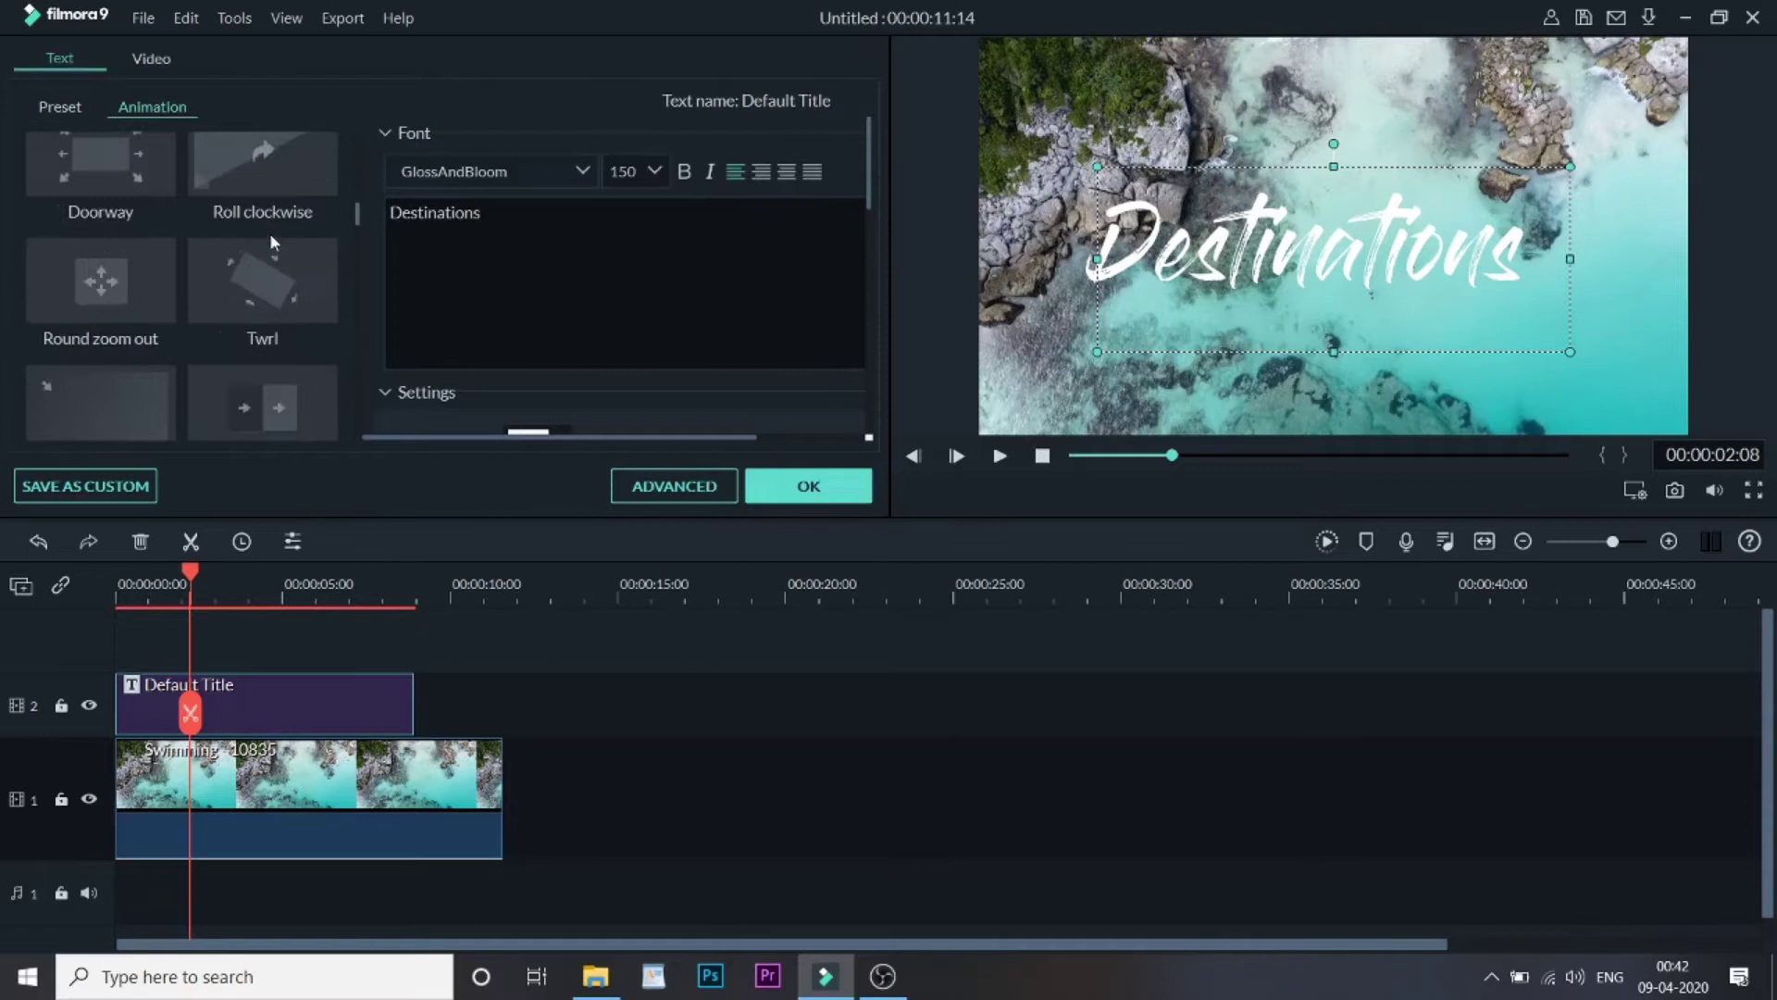
pyautogui.scroll(-3, 270, 239)
pyautogui.scroll(-3, 270, 240)
pyautogui.scroll(-3, 270, 240)
pyautogui.scroll(-3, 270, 239)
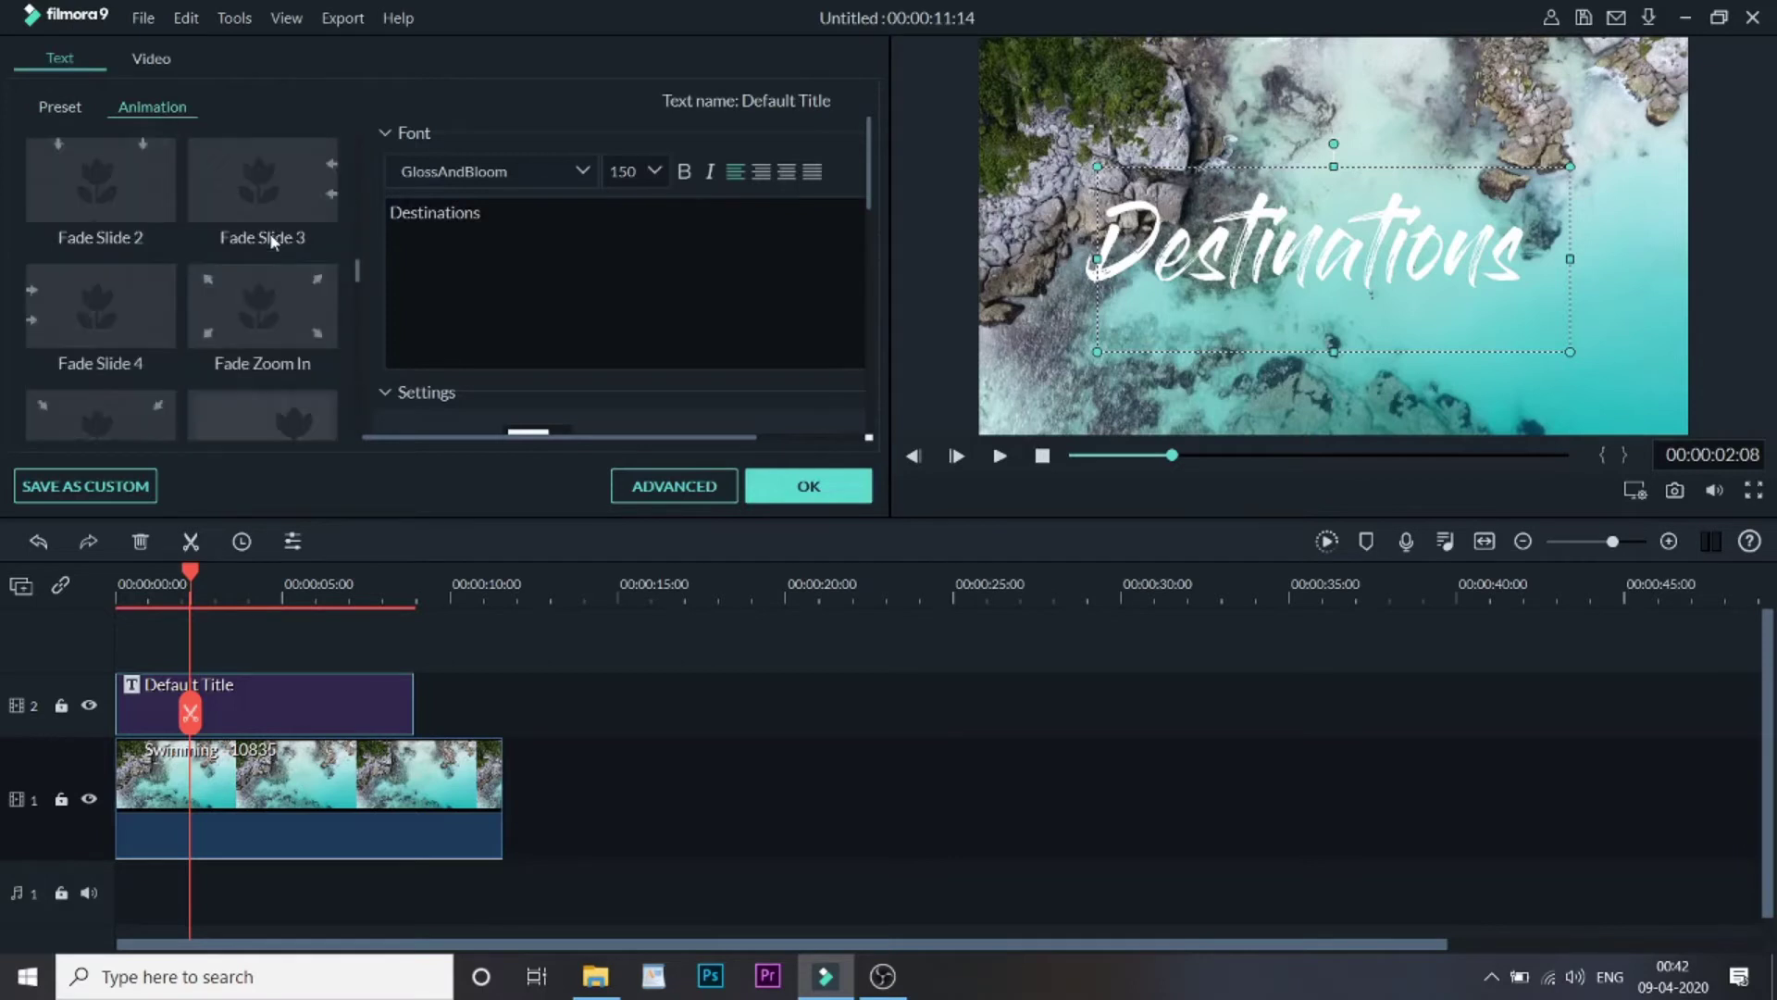
pyautogui.scroll(-3, 270, 238)
pyautogui.scroll(-3, 269, 240)
pyautogui.scroll(-3, 269, 240)
pyautogui.scroll(-3, 270, 238)
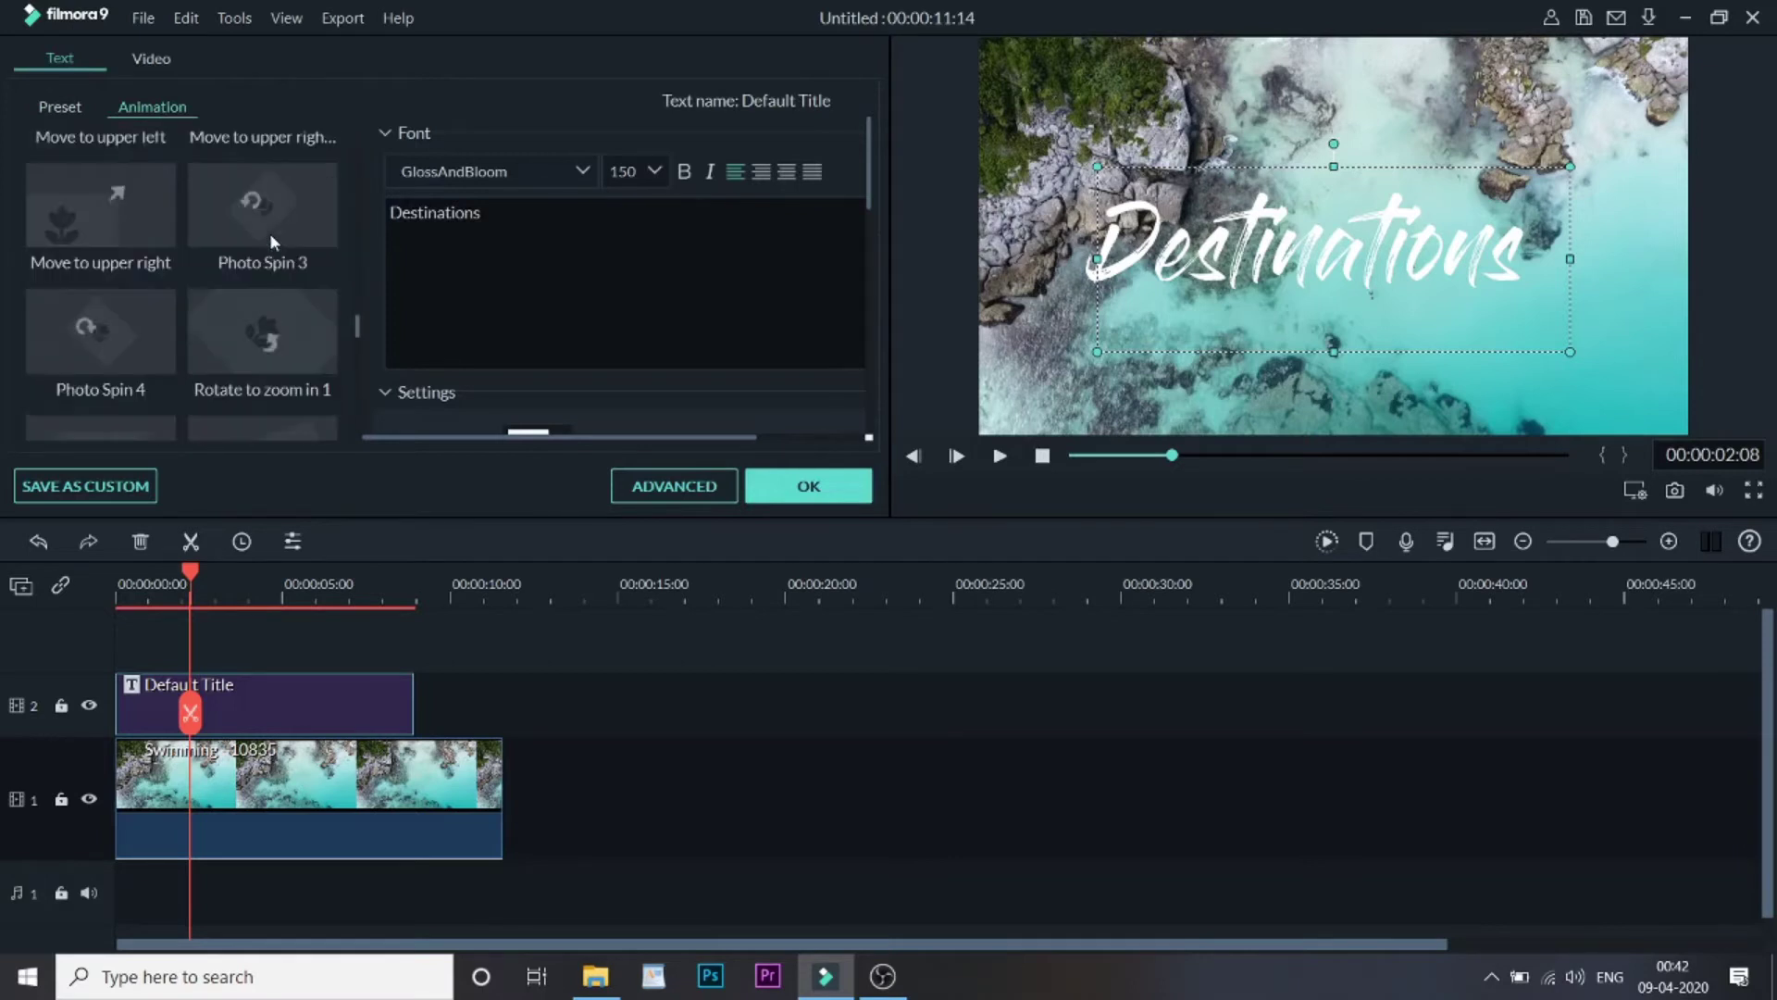
pyautogui.scroll(-3, 269, 240)
pyautogui.scroll(-3, 270, 239)
pyautogui.scroll(-3, 269, 239)
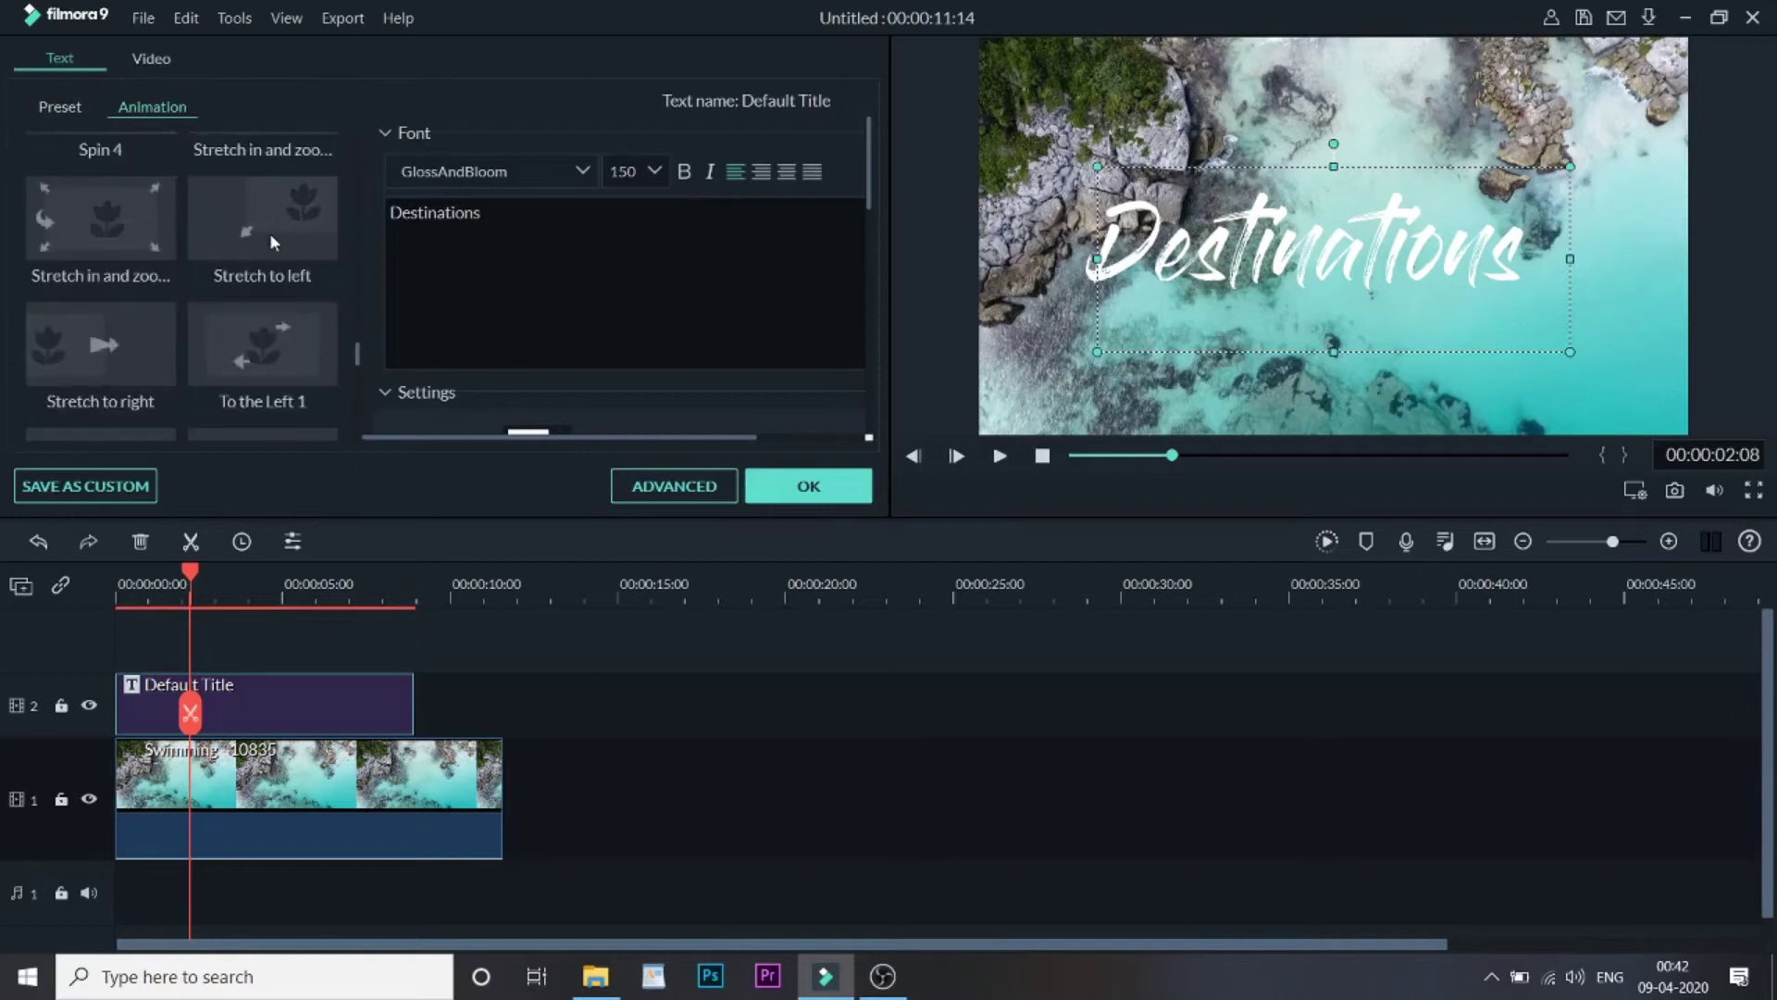
pyautogui.scroll(-3, 270, 232)
pyautogui.scroll(-2, 270, 232)
pyautogui.scroll(2, 269, 231)
pyautogui.scroll(6, 269, 232)
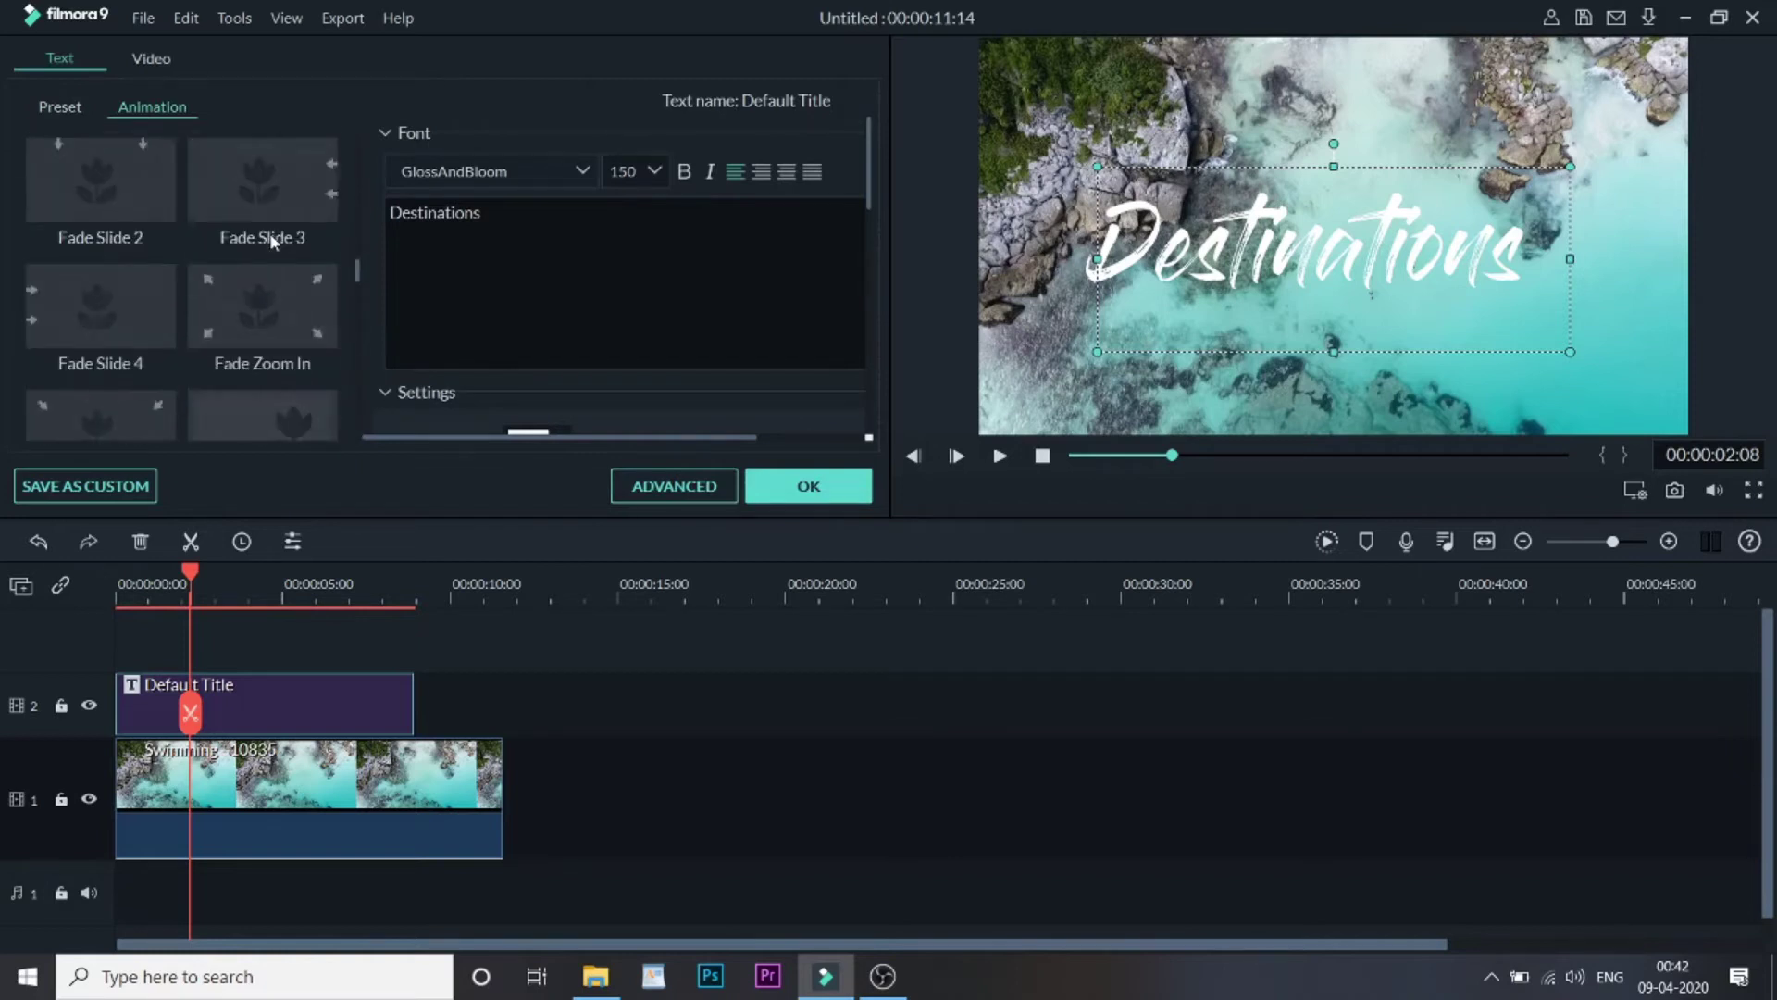
pyautogui.scroll(4, 269, 239)
pyautogui.scroll(-2, 270, 239)
pyautogui.scroll(-2, 269, 239)
pyautogui.scroll(-2, 270, 237)
pyautogui.scroll(-2, 270, 232)
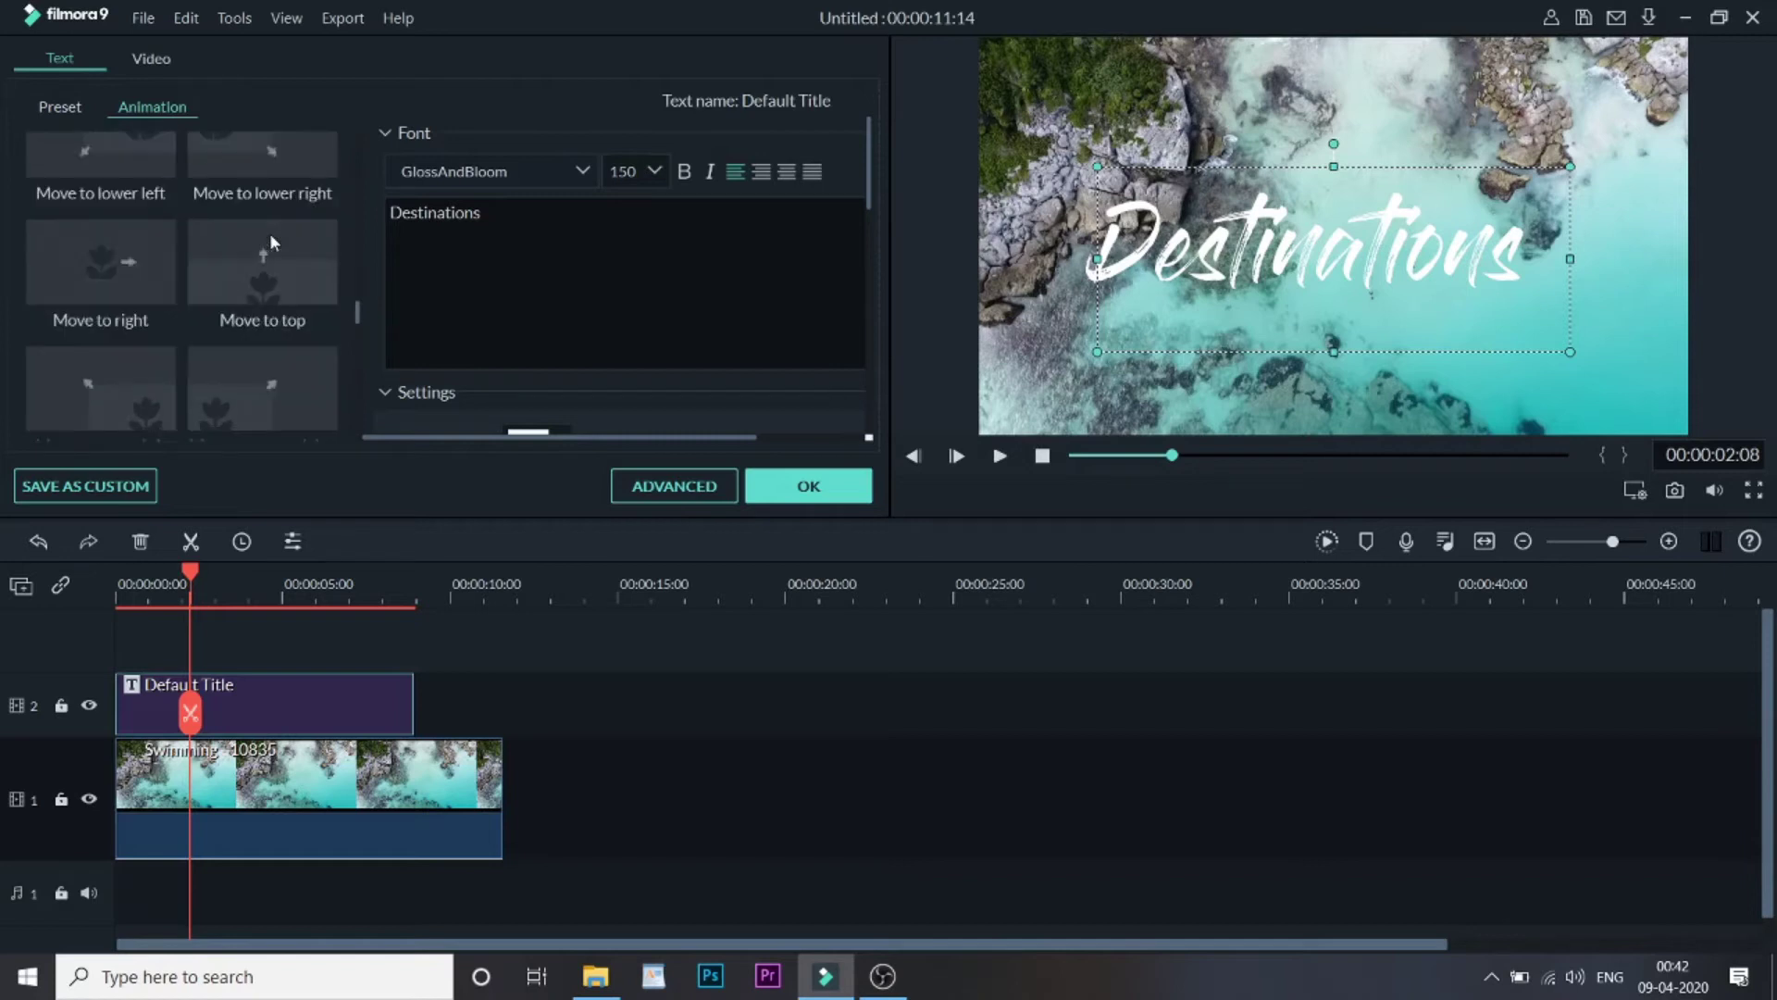
pyautogui.scroll(-2, 269, 231)
pyautogui.scroll(4, 269, 232)
pyautogui.scroll(2, 270, 233)
pyautogui.scroll(2, 270, 233)
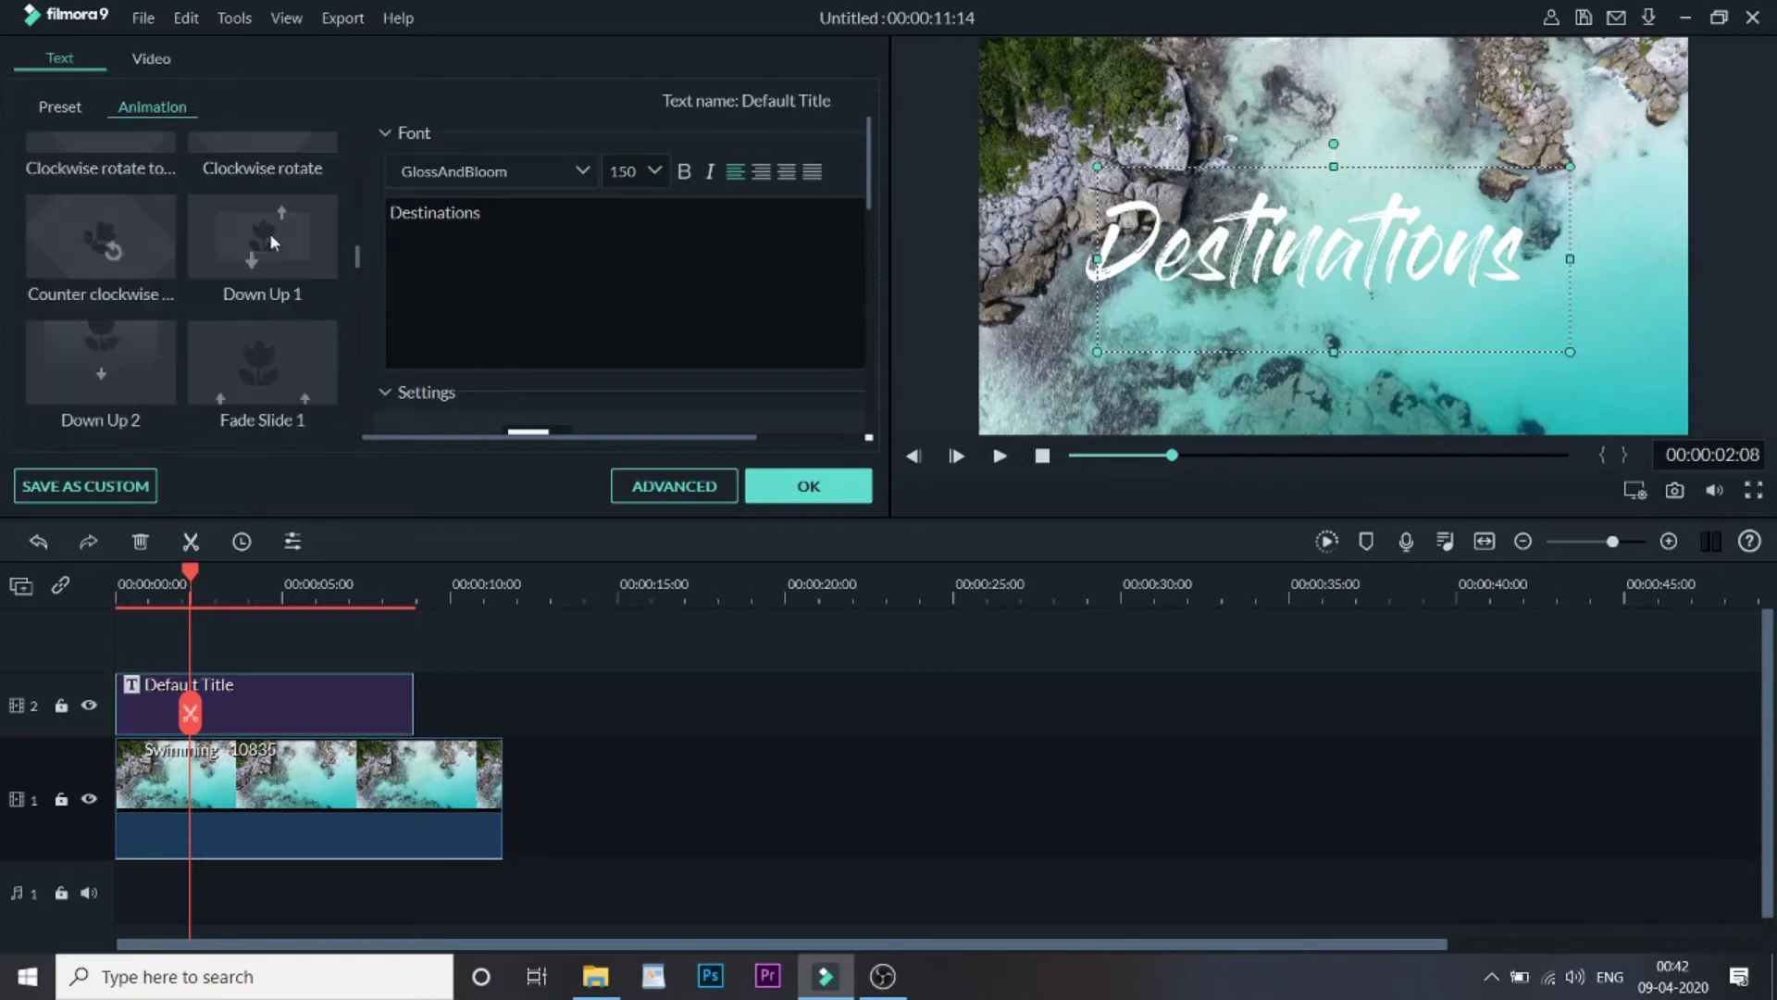
pyautogui.scroll(2, 269, 232)
pyautogui.scroll(-4, 269, 231)
pyautogui.scroll(-2, 270, 241)
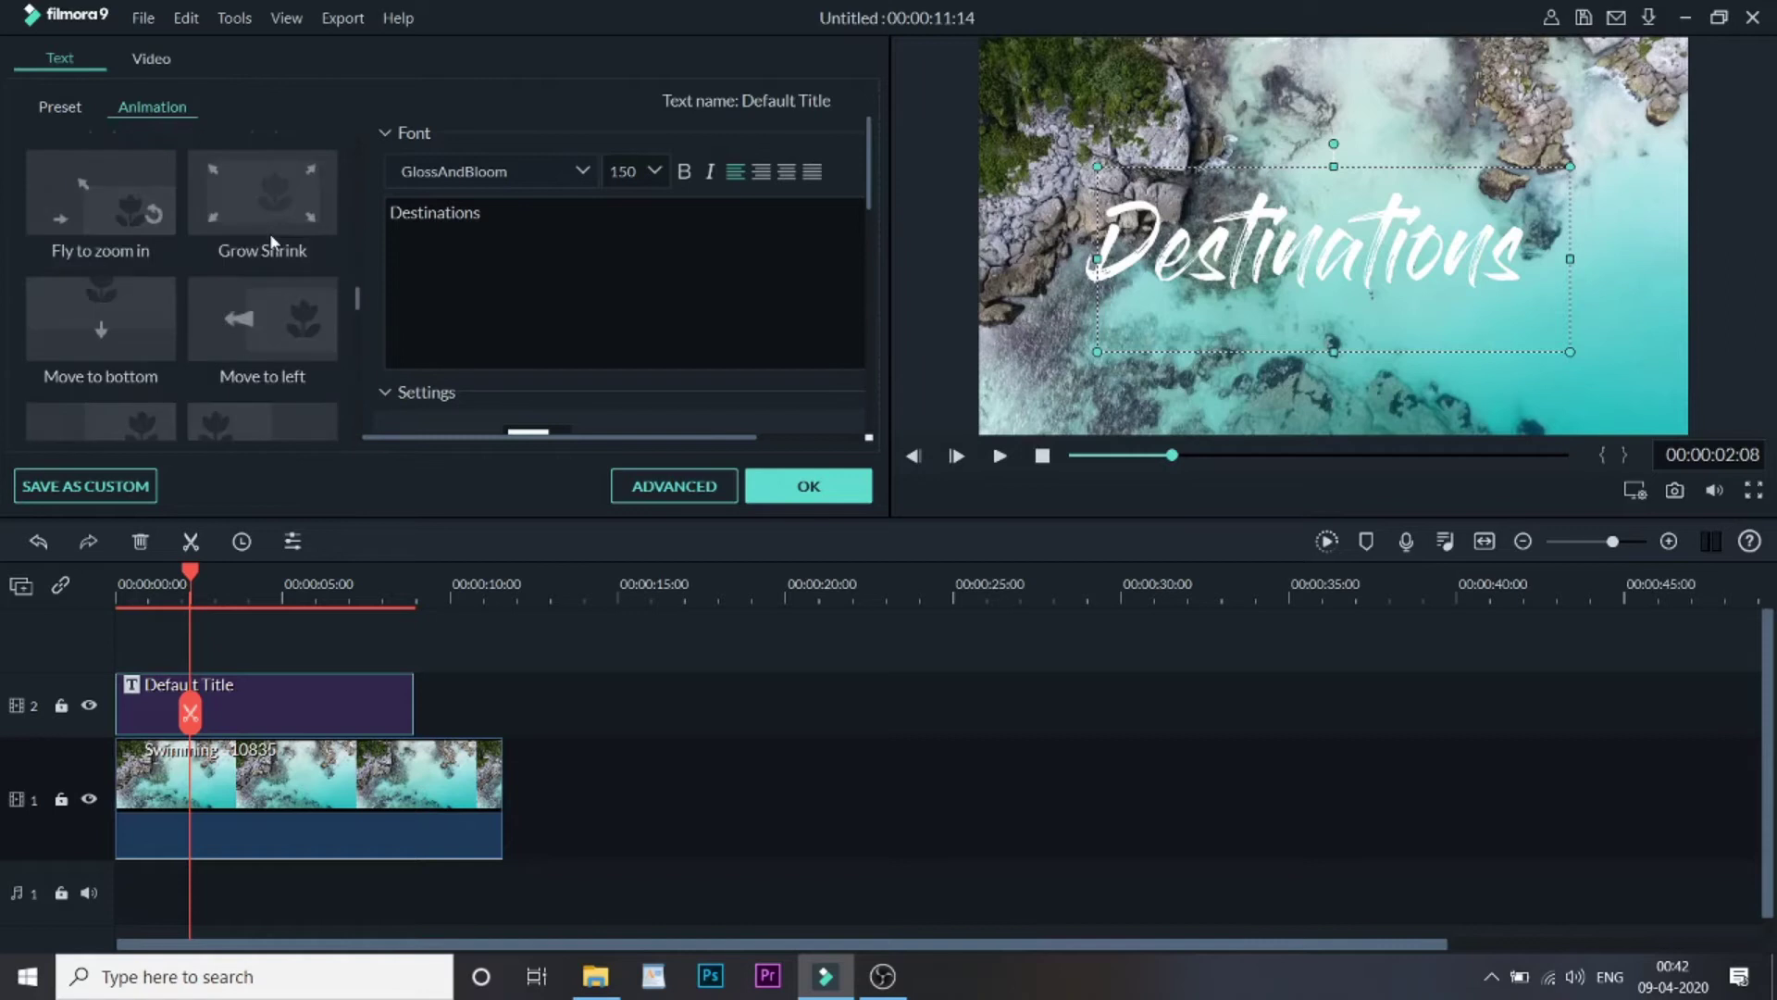
pyautogui.scroll(2, 269, 240)
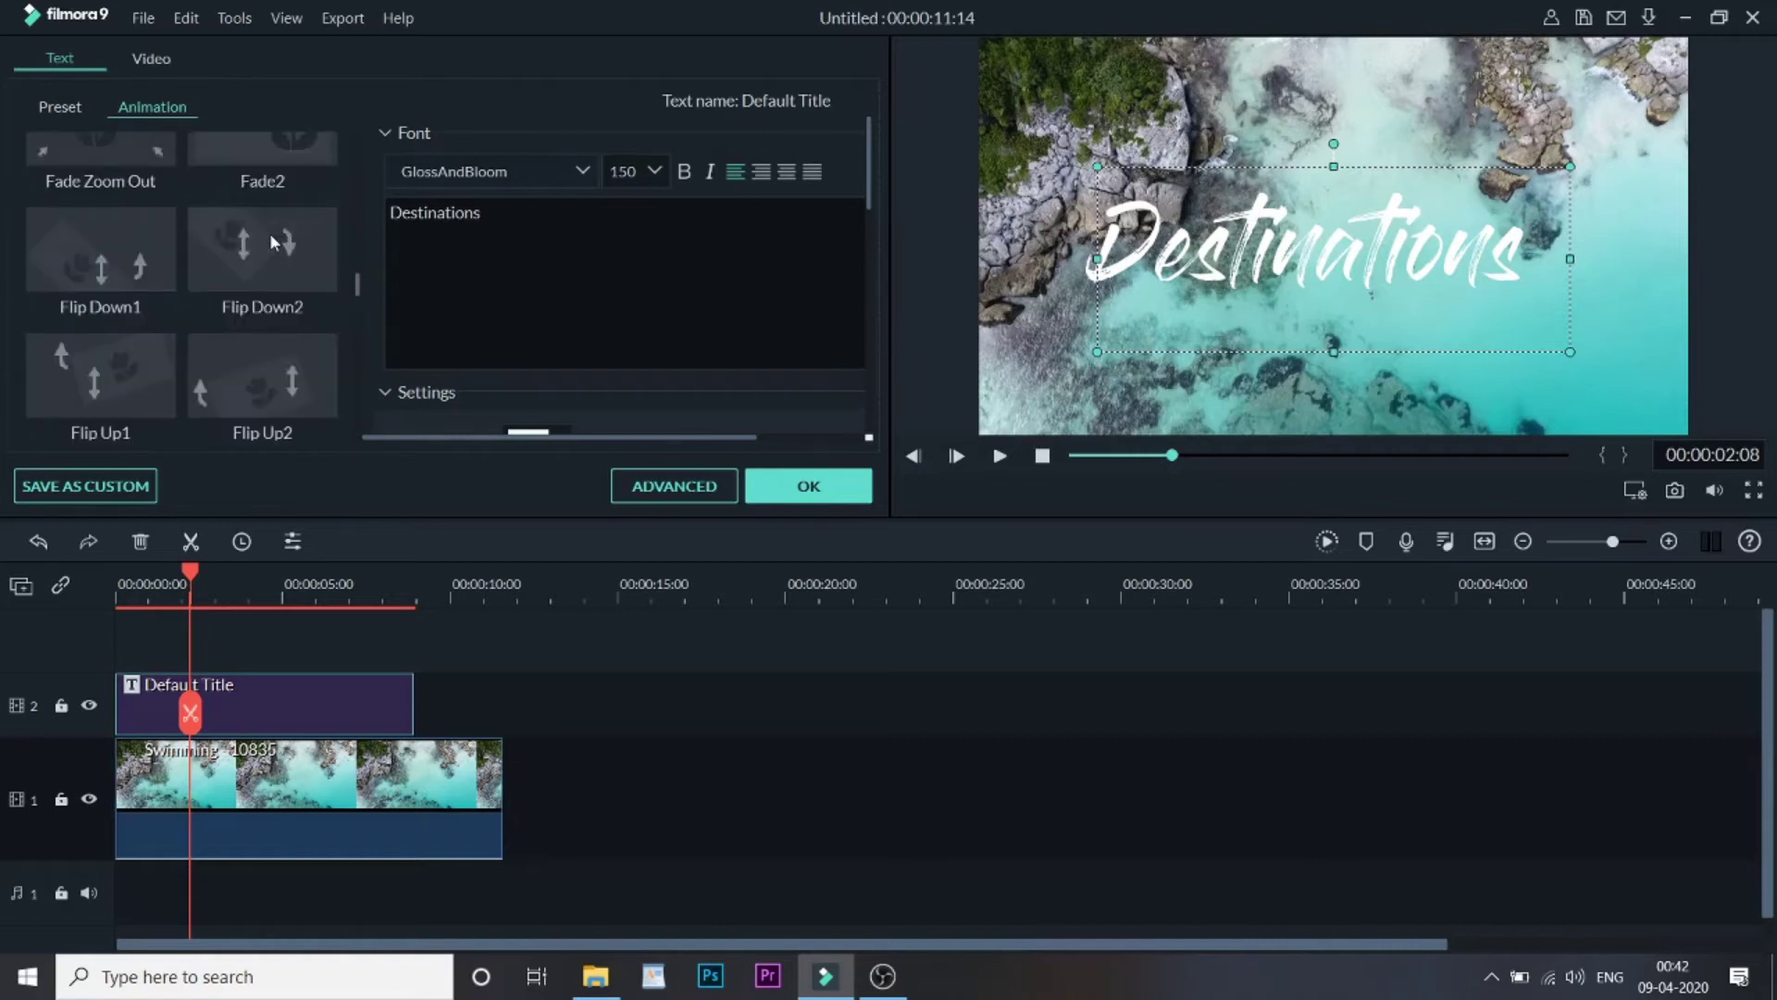
pyautogui.scroll(-2, 270, 241)
pyautogui.scroll(-3, 269, 241)
pyautogui.scroll(-2, 269, 231)
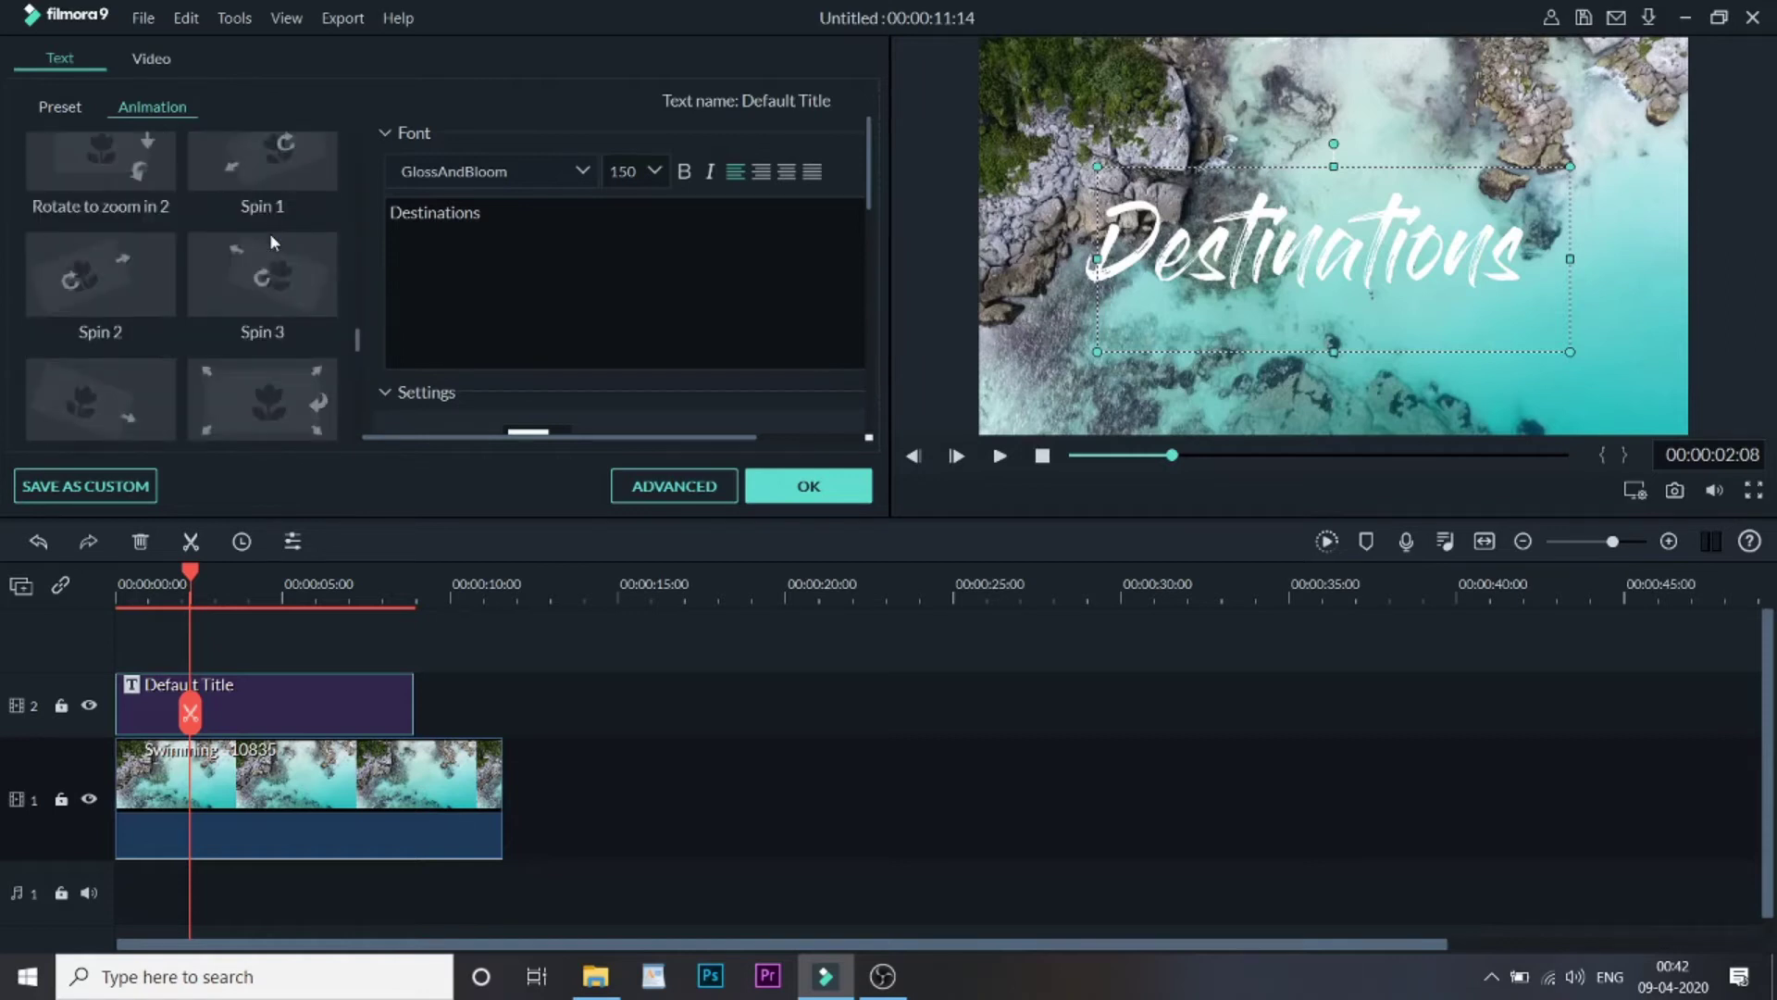
pyautogui.scroll(-2, 270, 232)
pyautogui.scroll(-2, 270, 232)
pyautogui.scroll(-2, 269, 240)
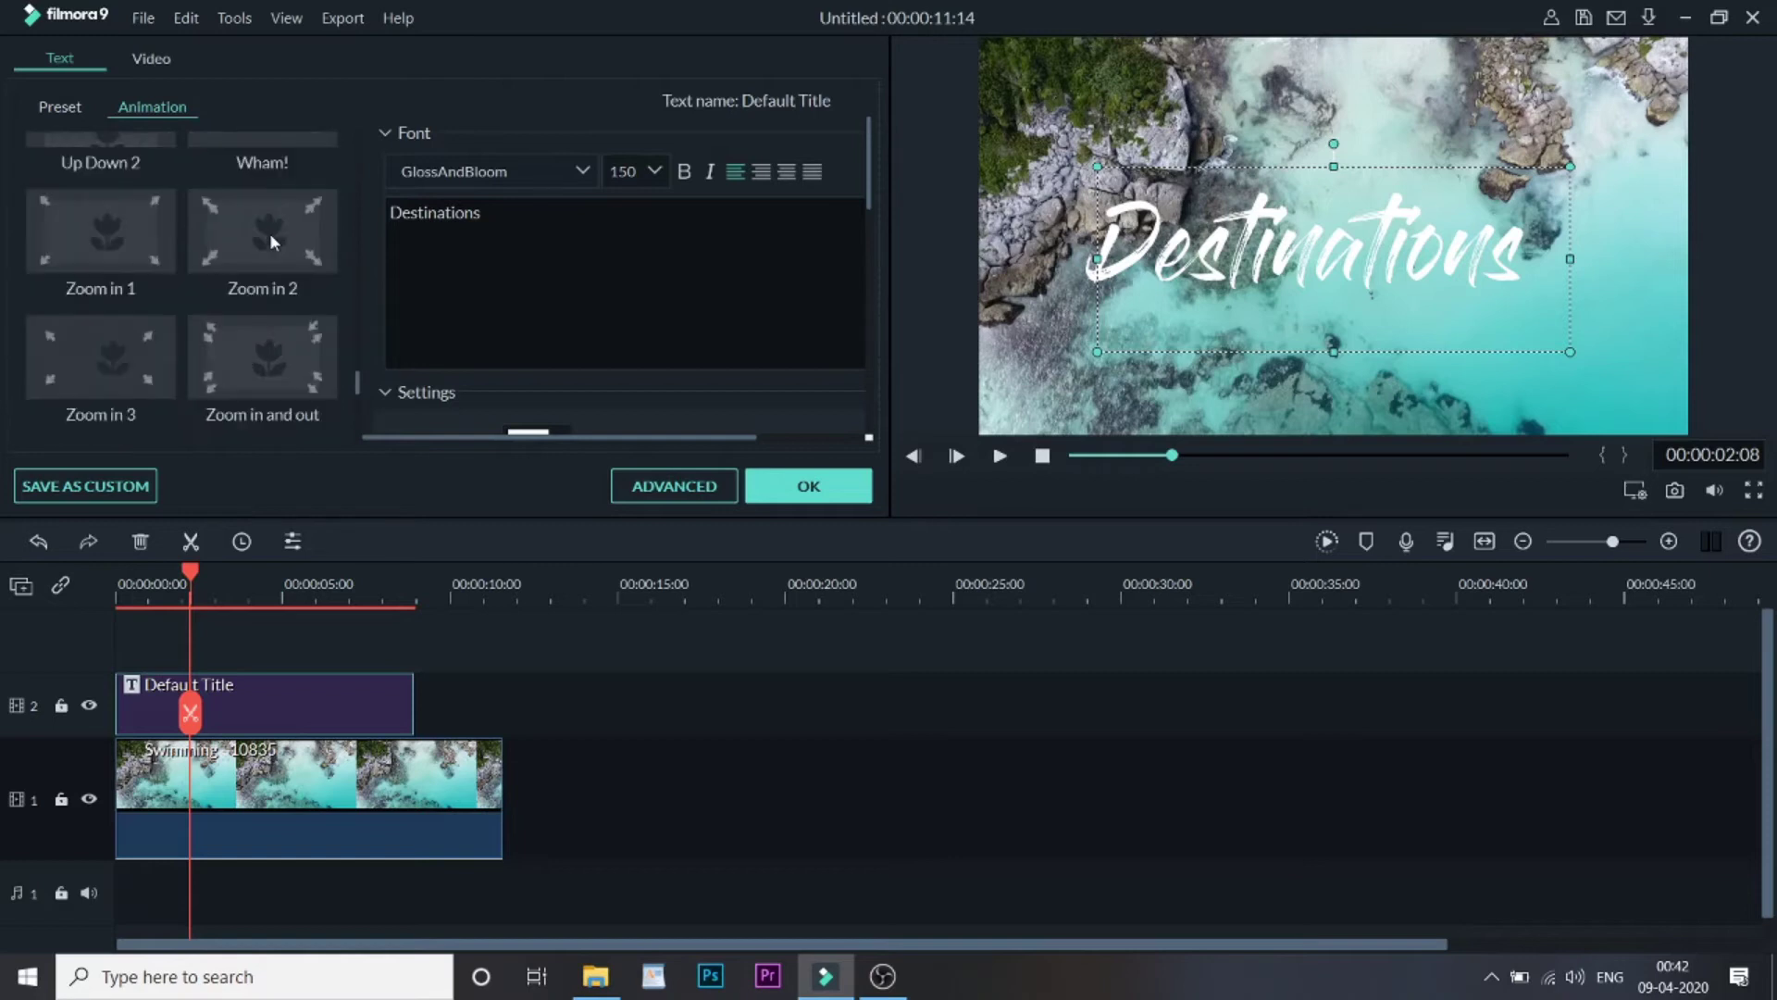
pyautogui.scroll(-2, 270, 241)
pyautogui.scroll(-2, 270, 241)
pyautogui.scroll(-1, 270, 240)
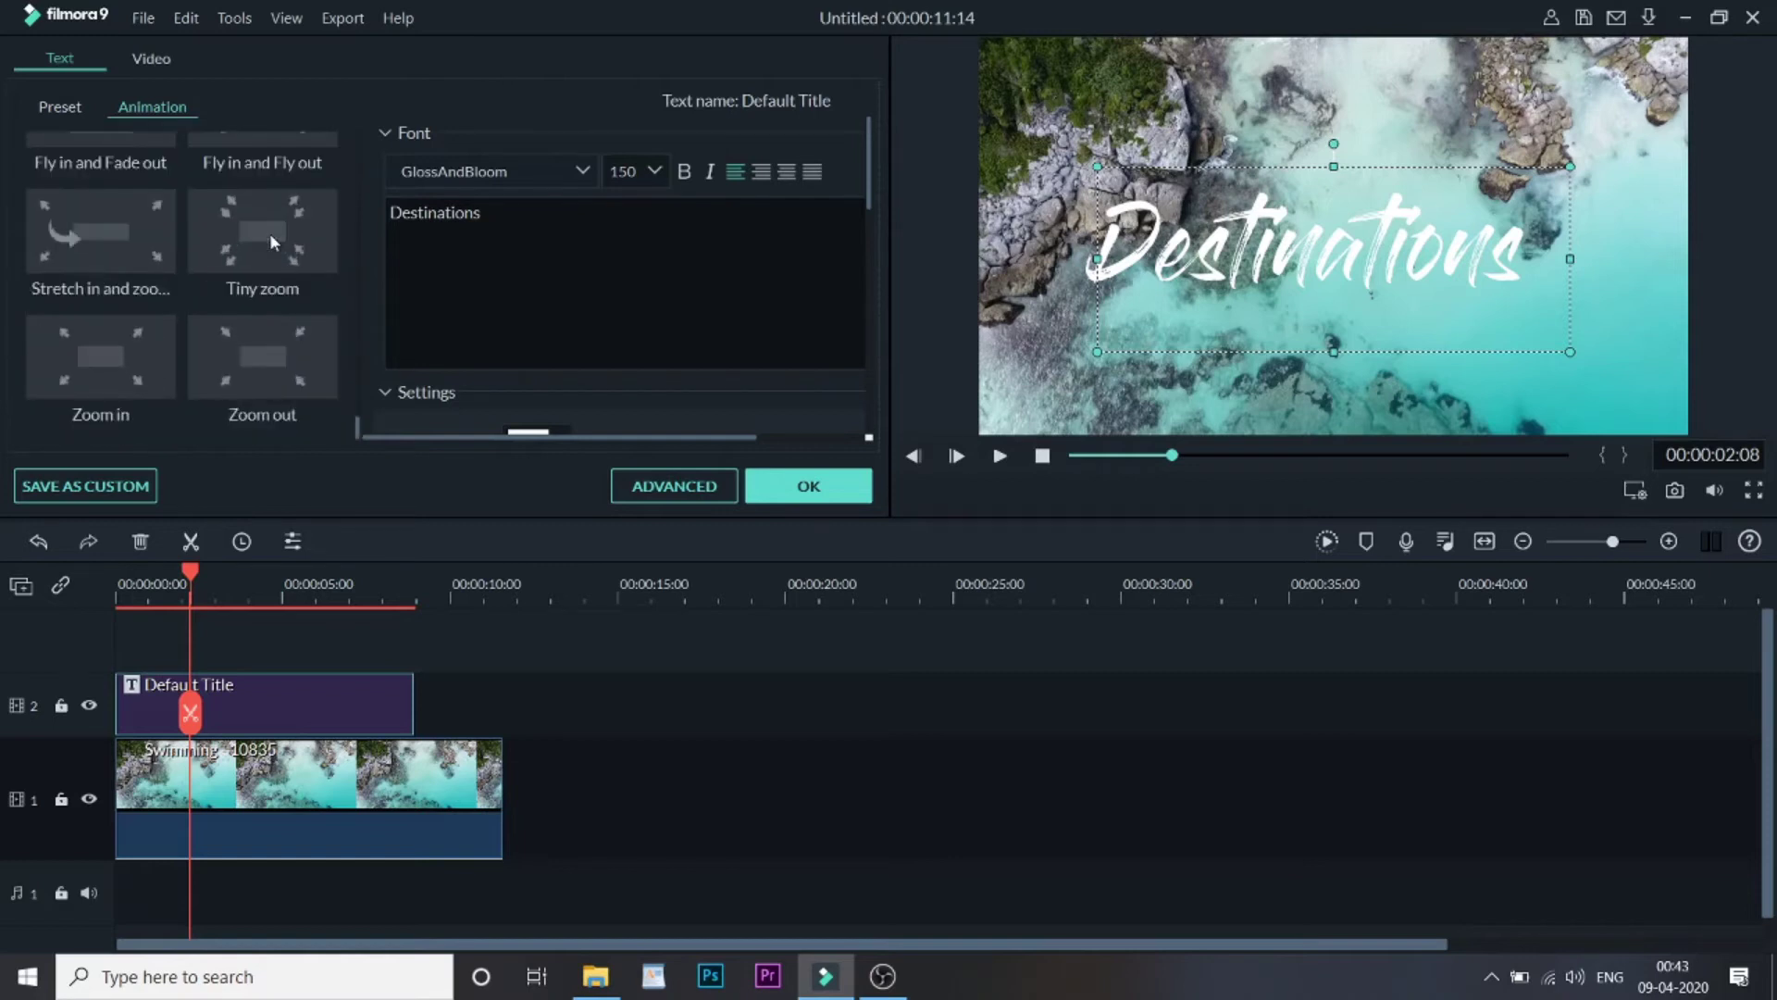
pyautogui.scroll(-2, 270, 235)
pyautogui.scroll(3, 271, 233)
pyautogui.scroll(3, 269, 233)
pyautogui.scroll(3, 269, 233)
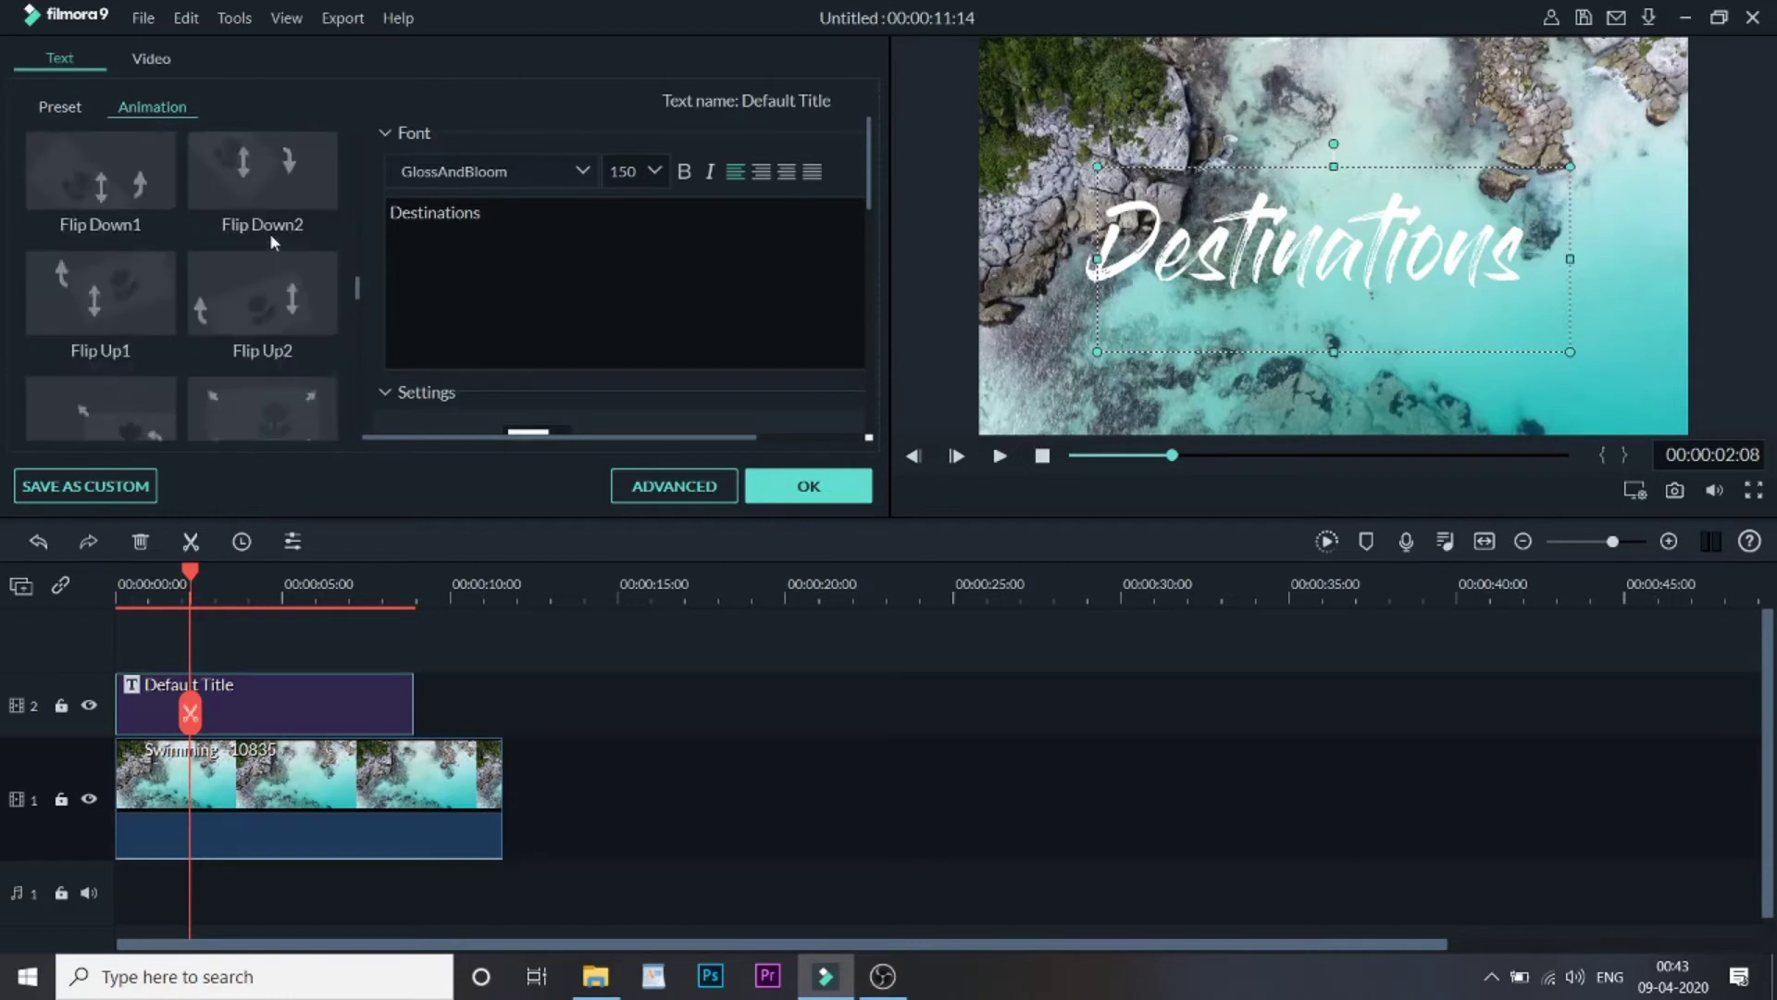
pyautogui.scroll(3, 270, 232)
pyautogui.scroll(3, 270, 233)
pyautogui.scroll(3, 269, 231)
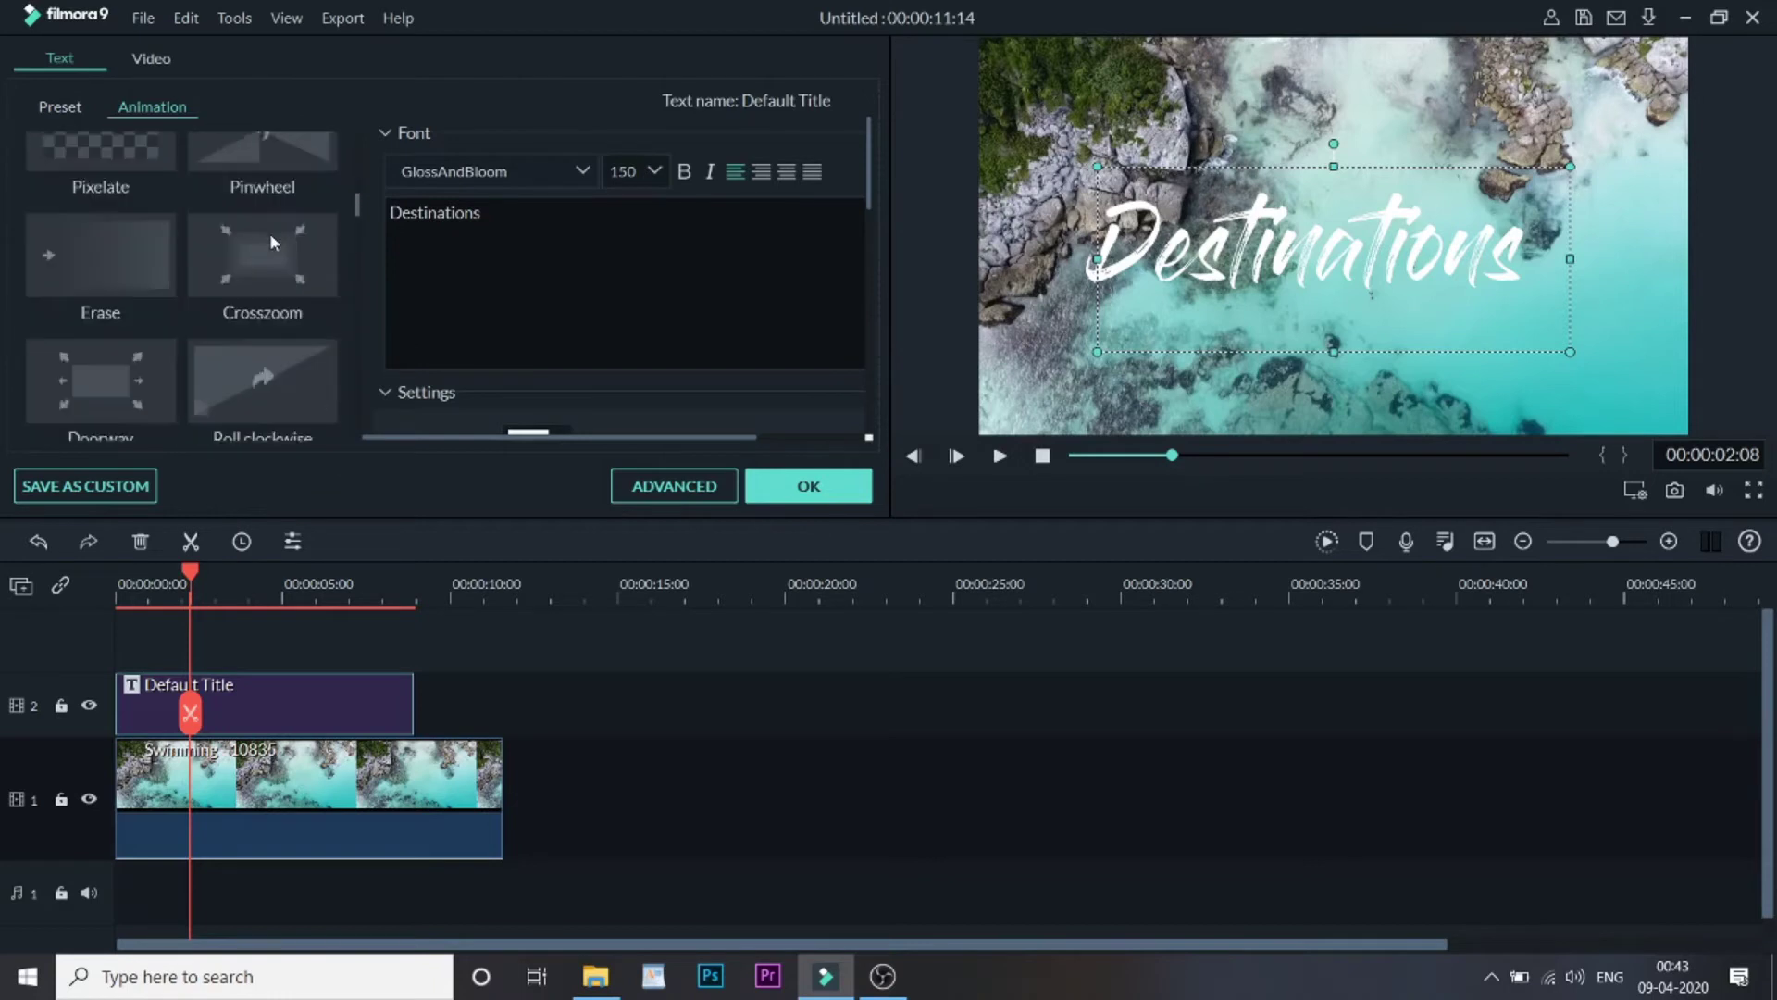
pyautogui.scroll(-3, 270, 232)
pyautogui.moveTo(100, 325)
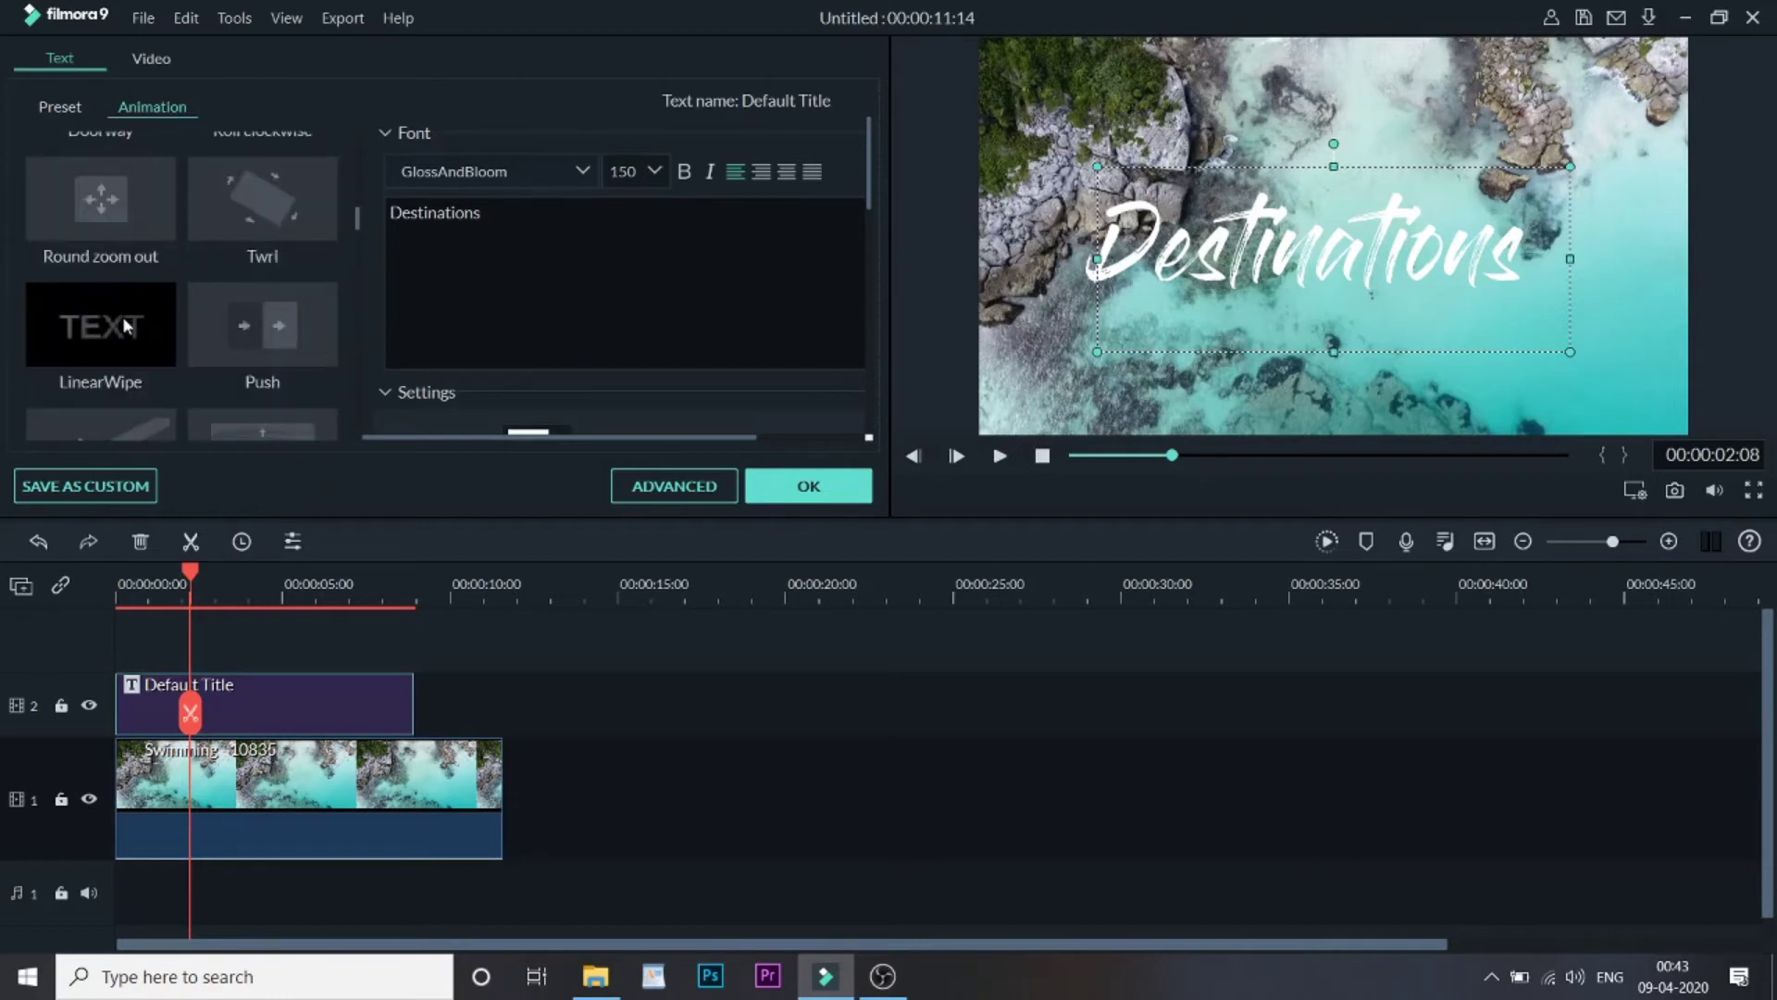
# - Apply the LinearWipe animation to the Destinations title and confirm
pyautogui.click(123, 323)
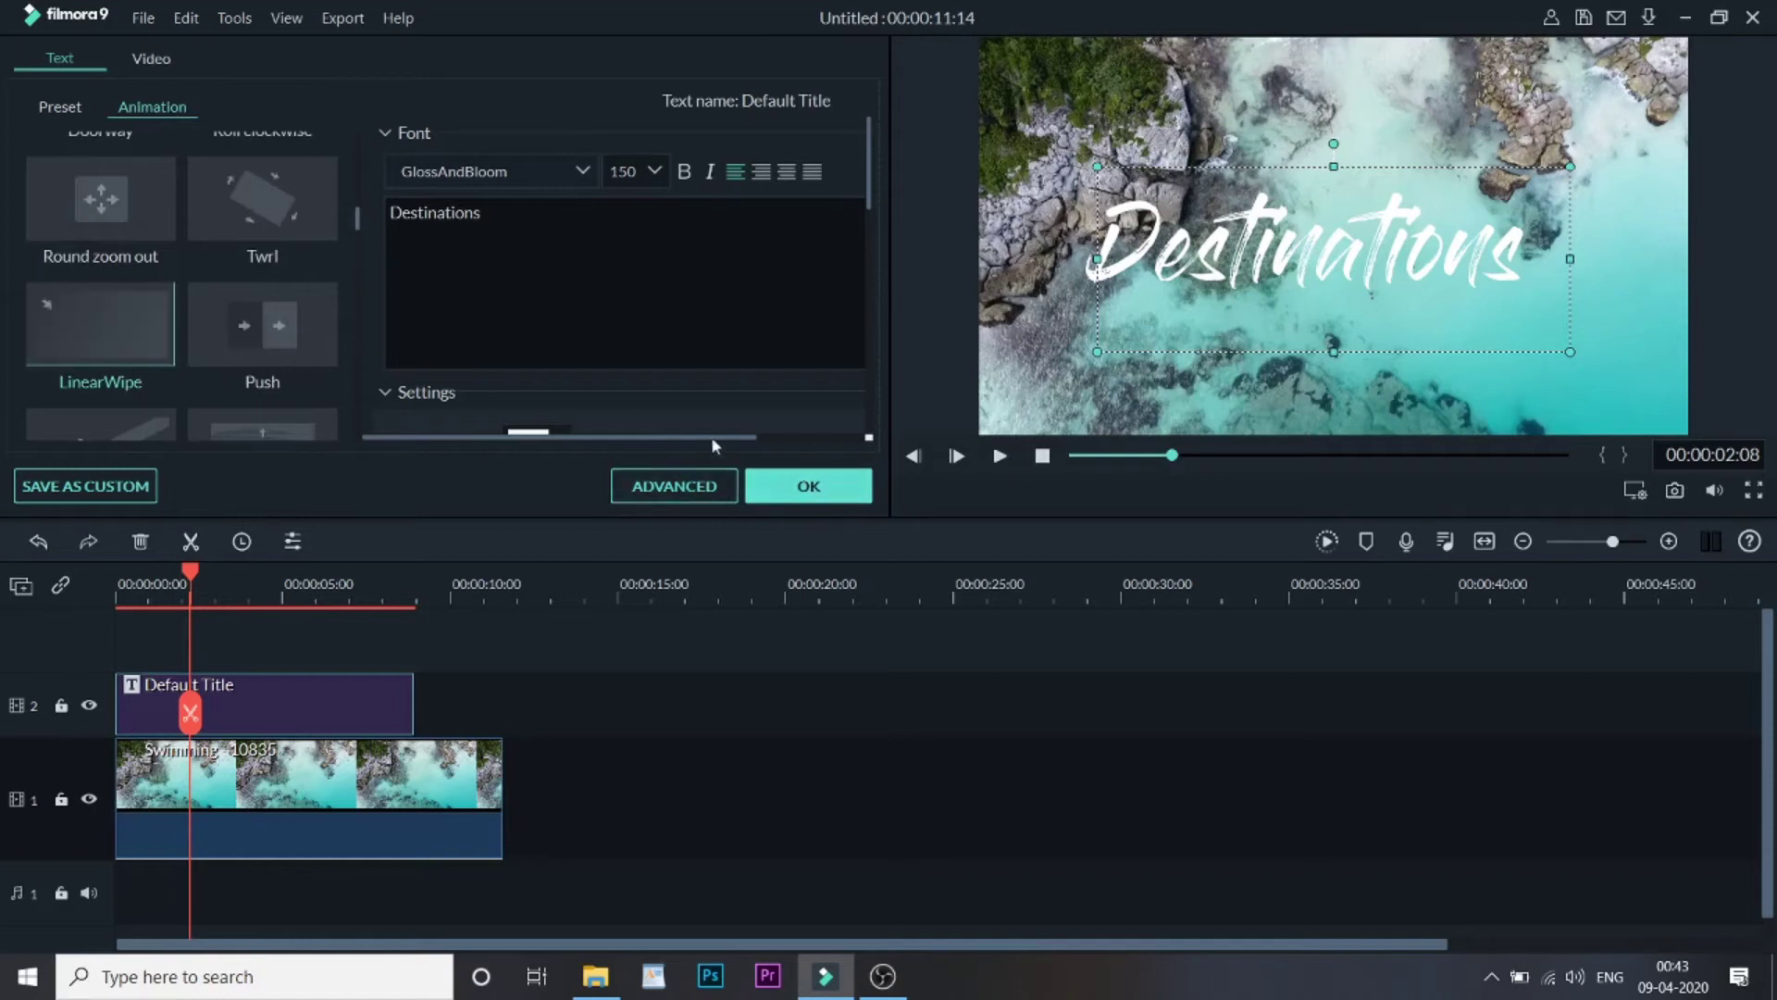
pyautogui.click(809, 485)
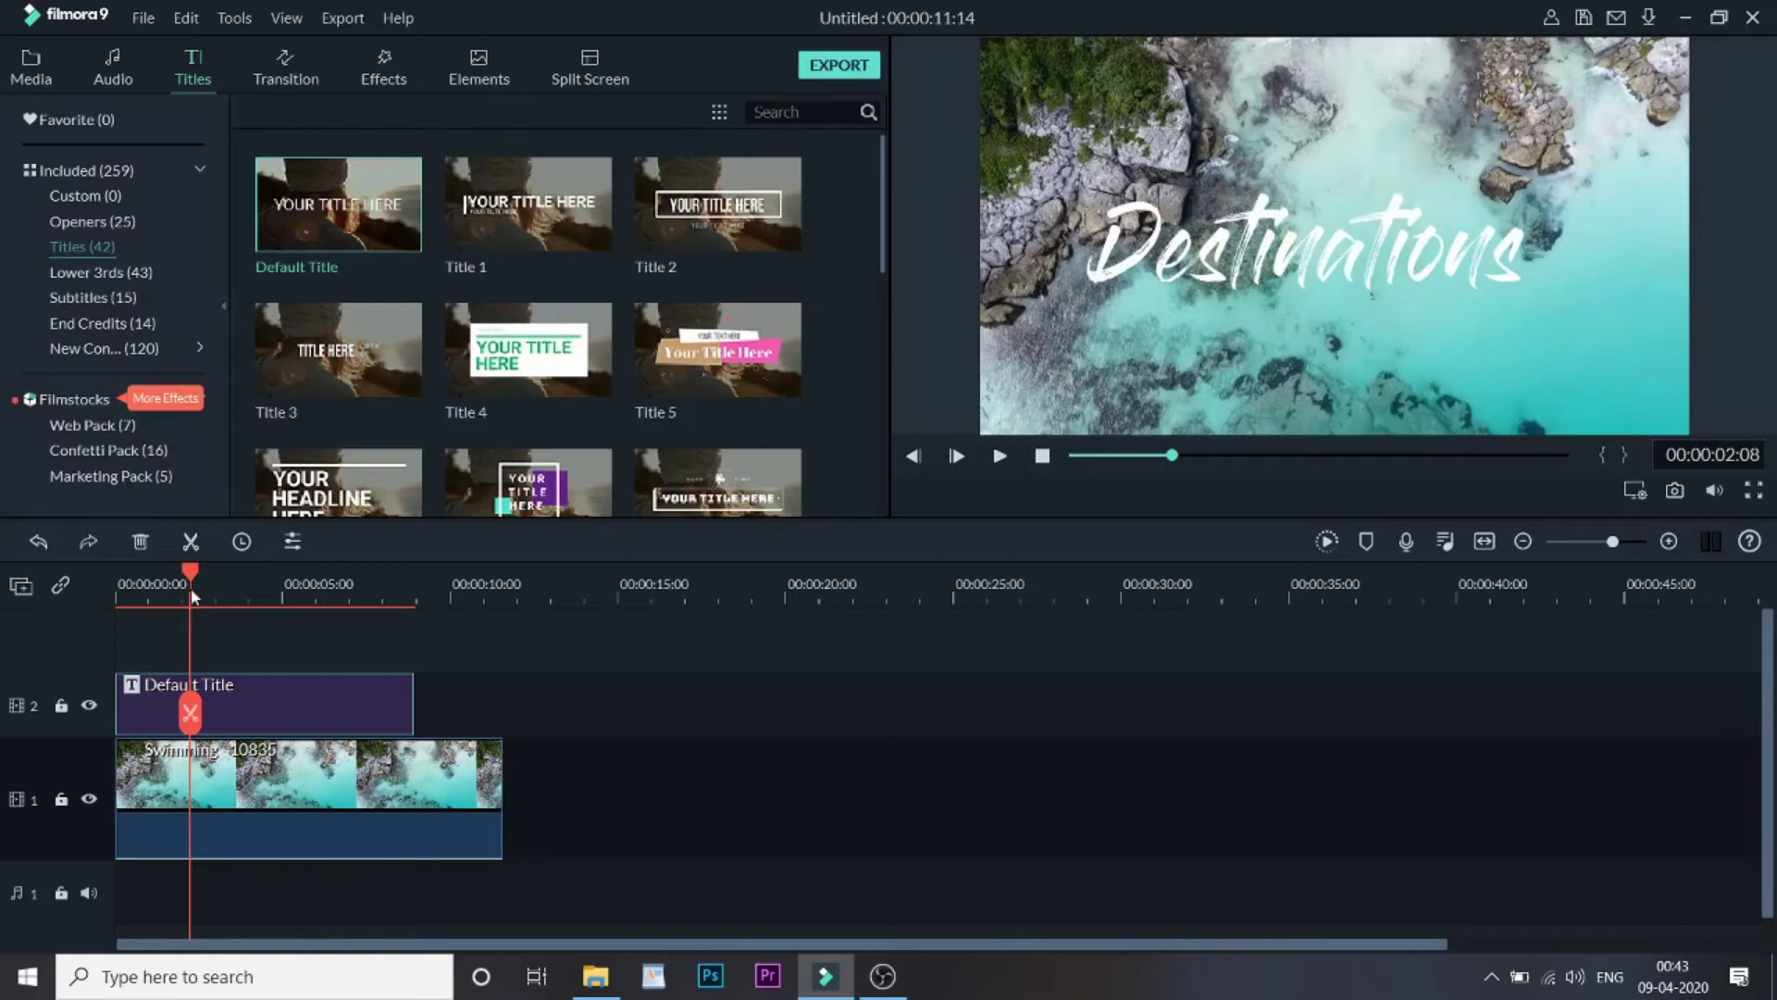
# - Play the timeline from the start to preview the title animation
pyautogui.click(123, 585)
pyautogui.press('space')
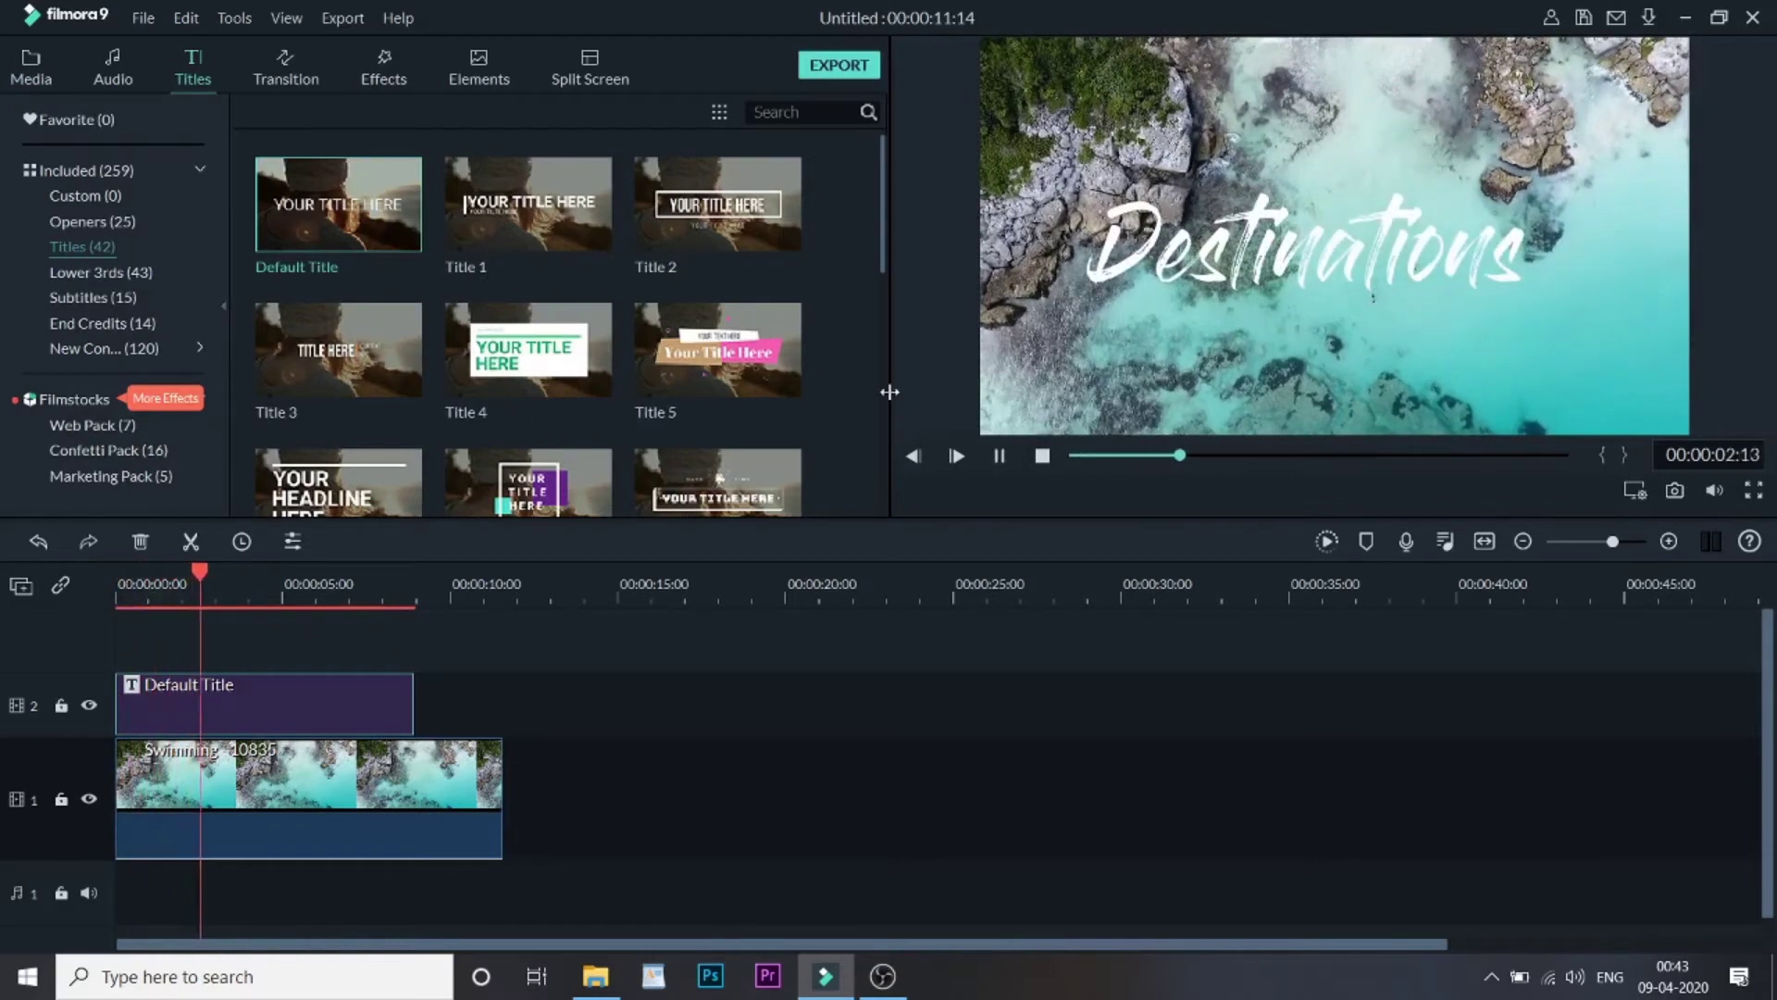
pyautogui.press('space')
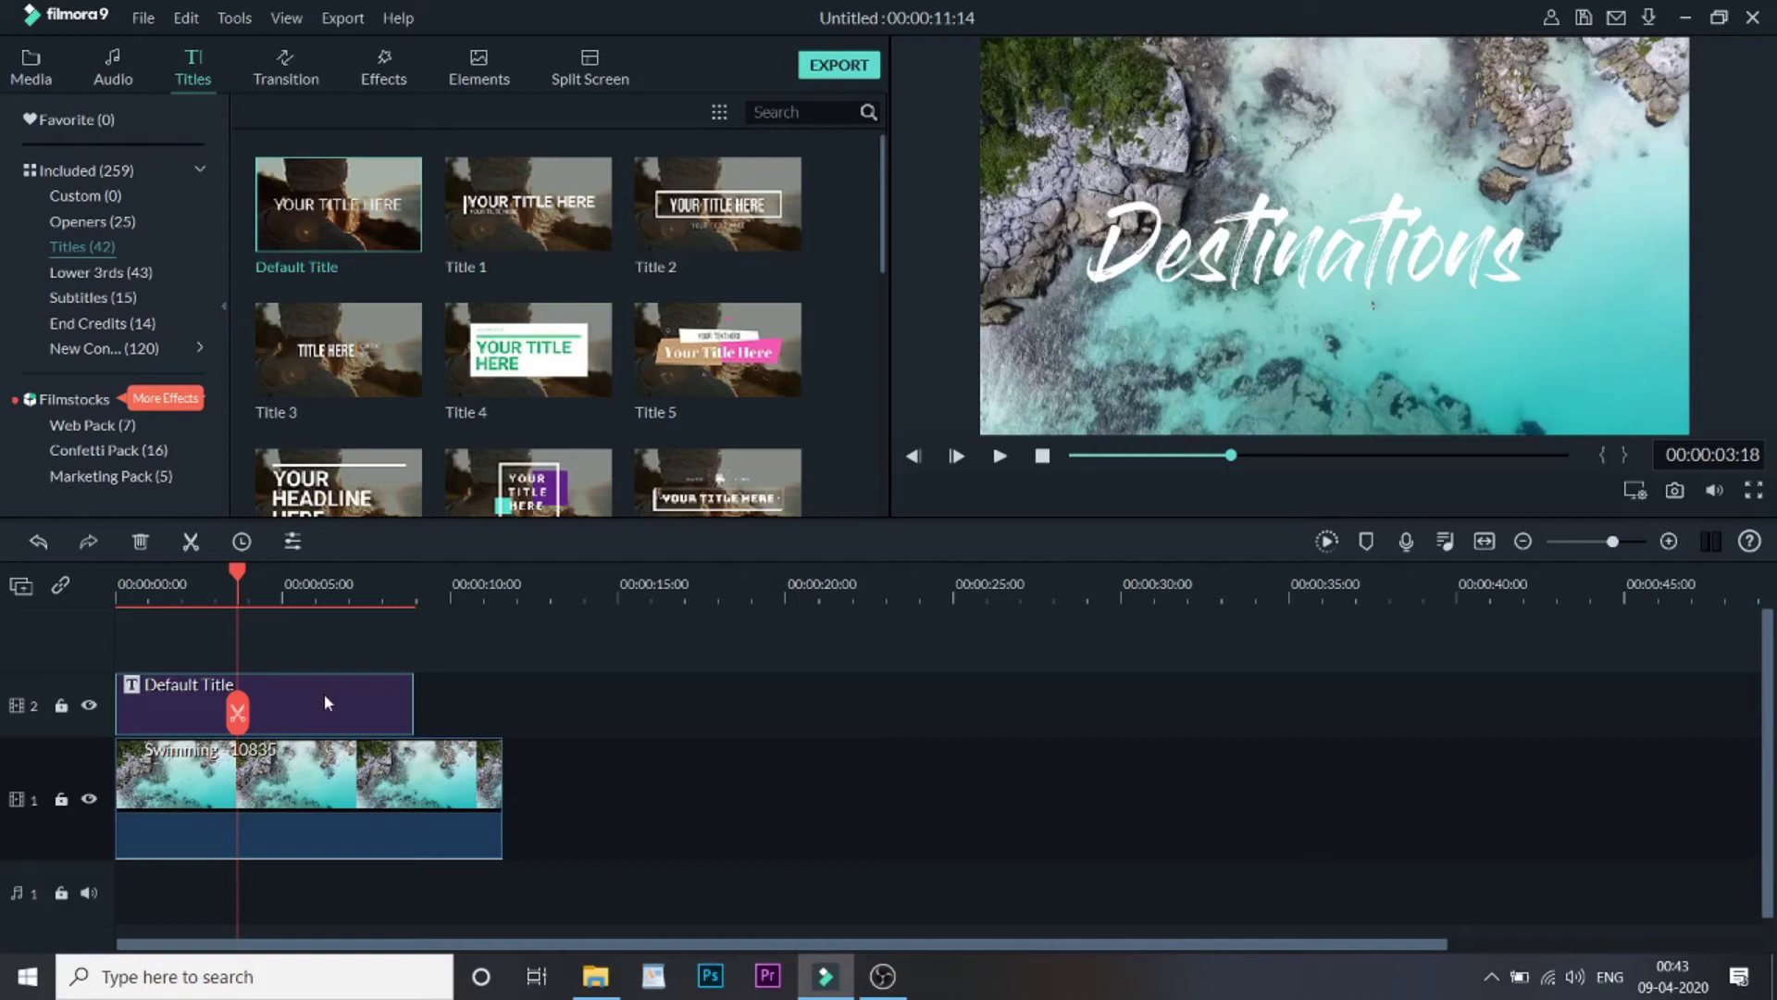
# - Reopen the Destinations title in the Advanced text editing window
pyautogui.doubleClick(324, 693)
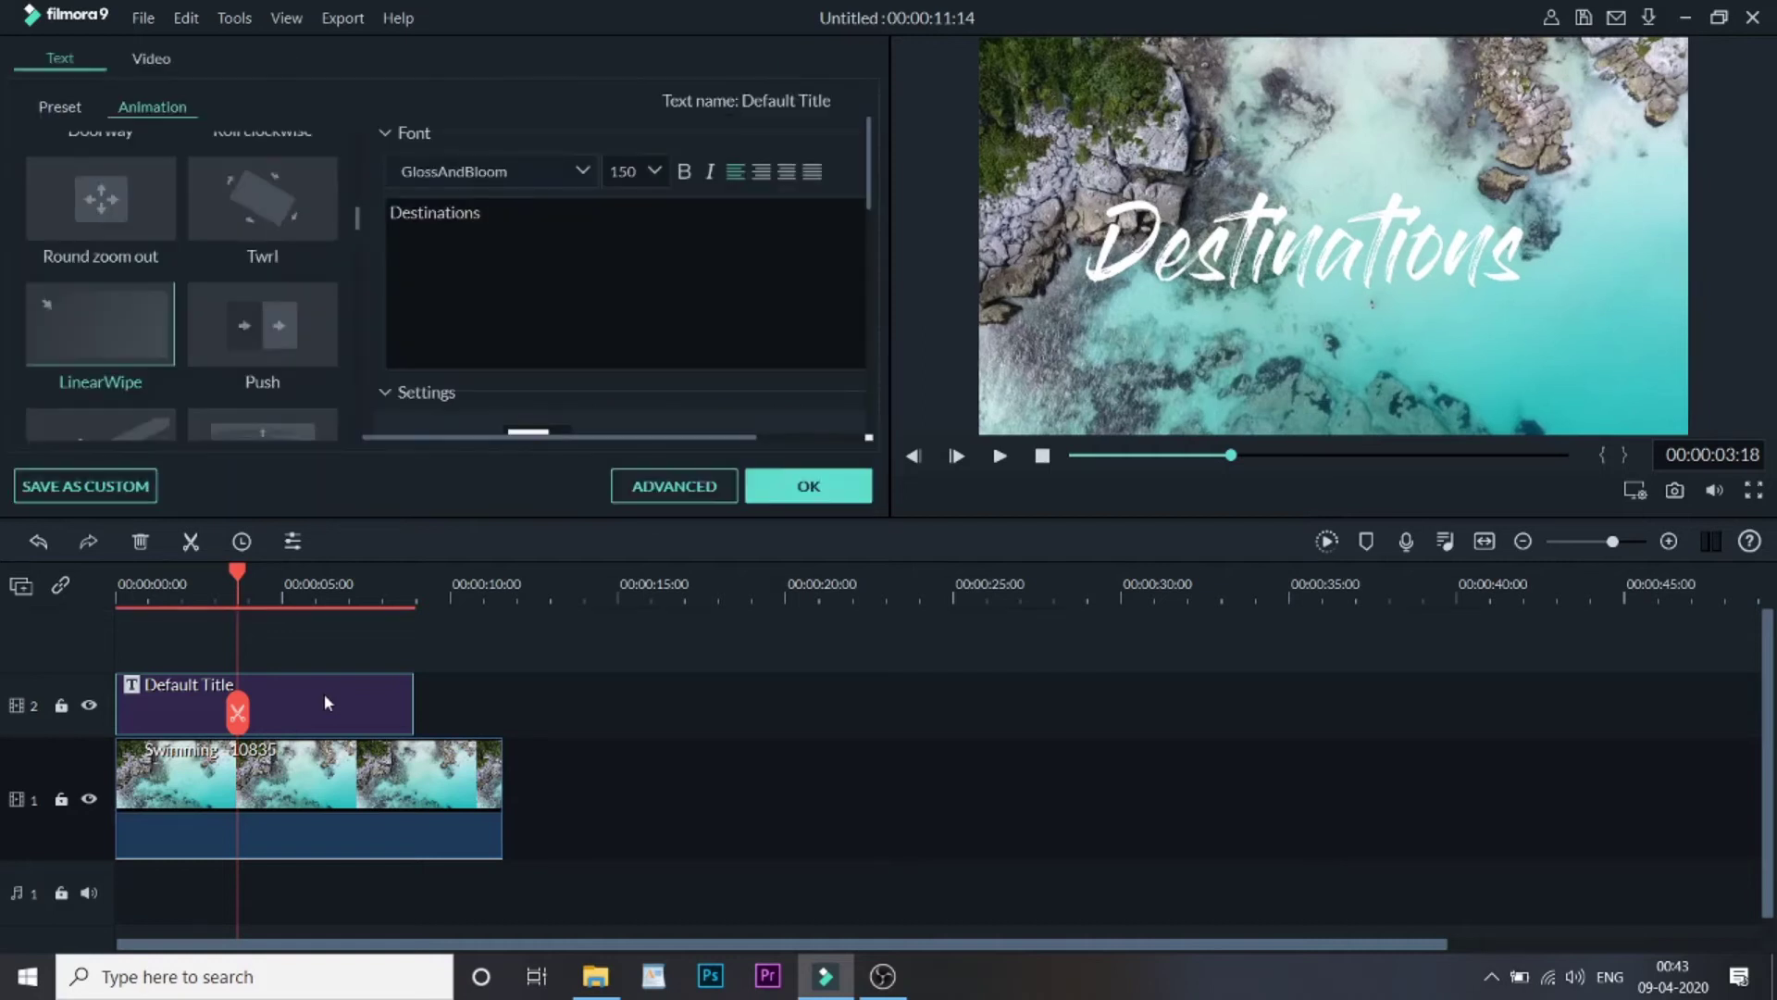
pyautogui.click(675, 487)
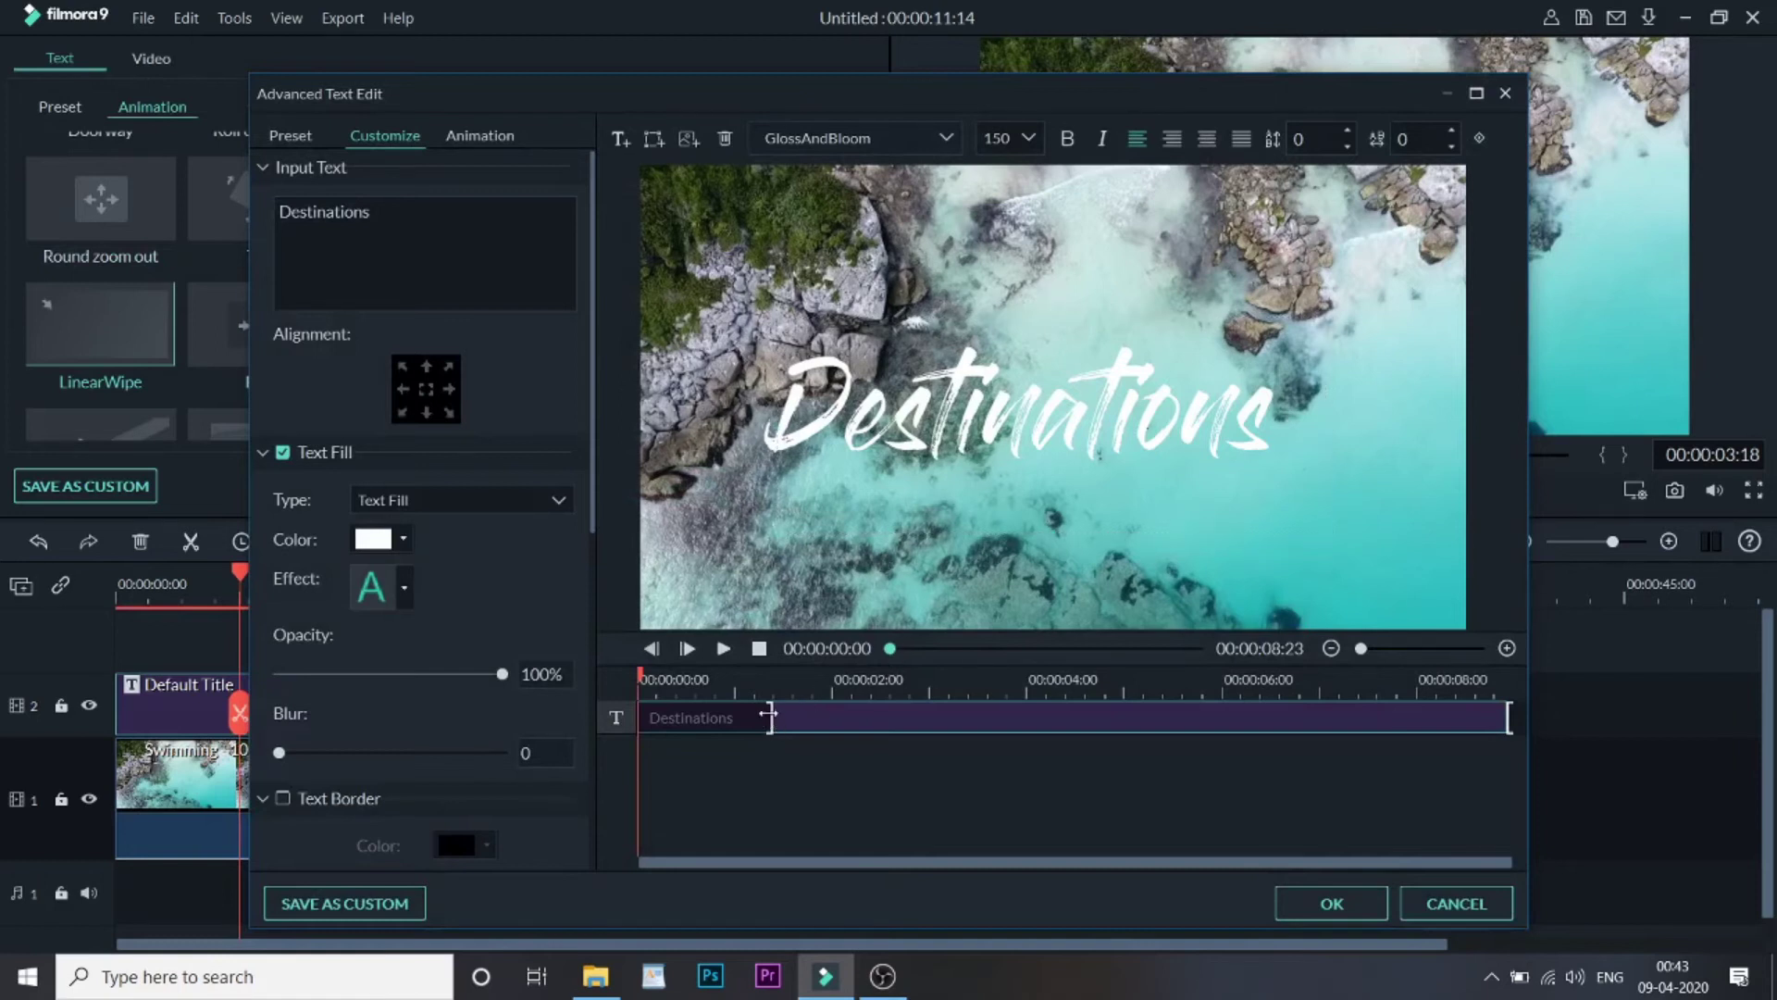
# - Lengthen the wipe-in and adjust the wipe-out markers on the animation timeline, then apply
pyautogui.moveTo(768, 722); pyautogui.dragTo(1222, 716)
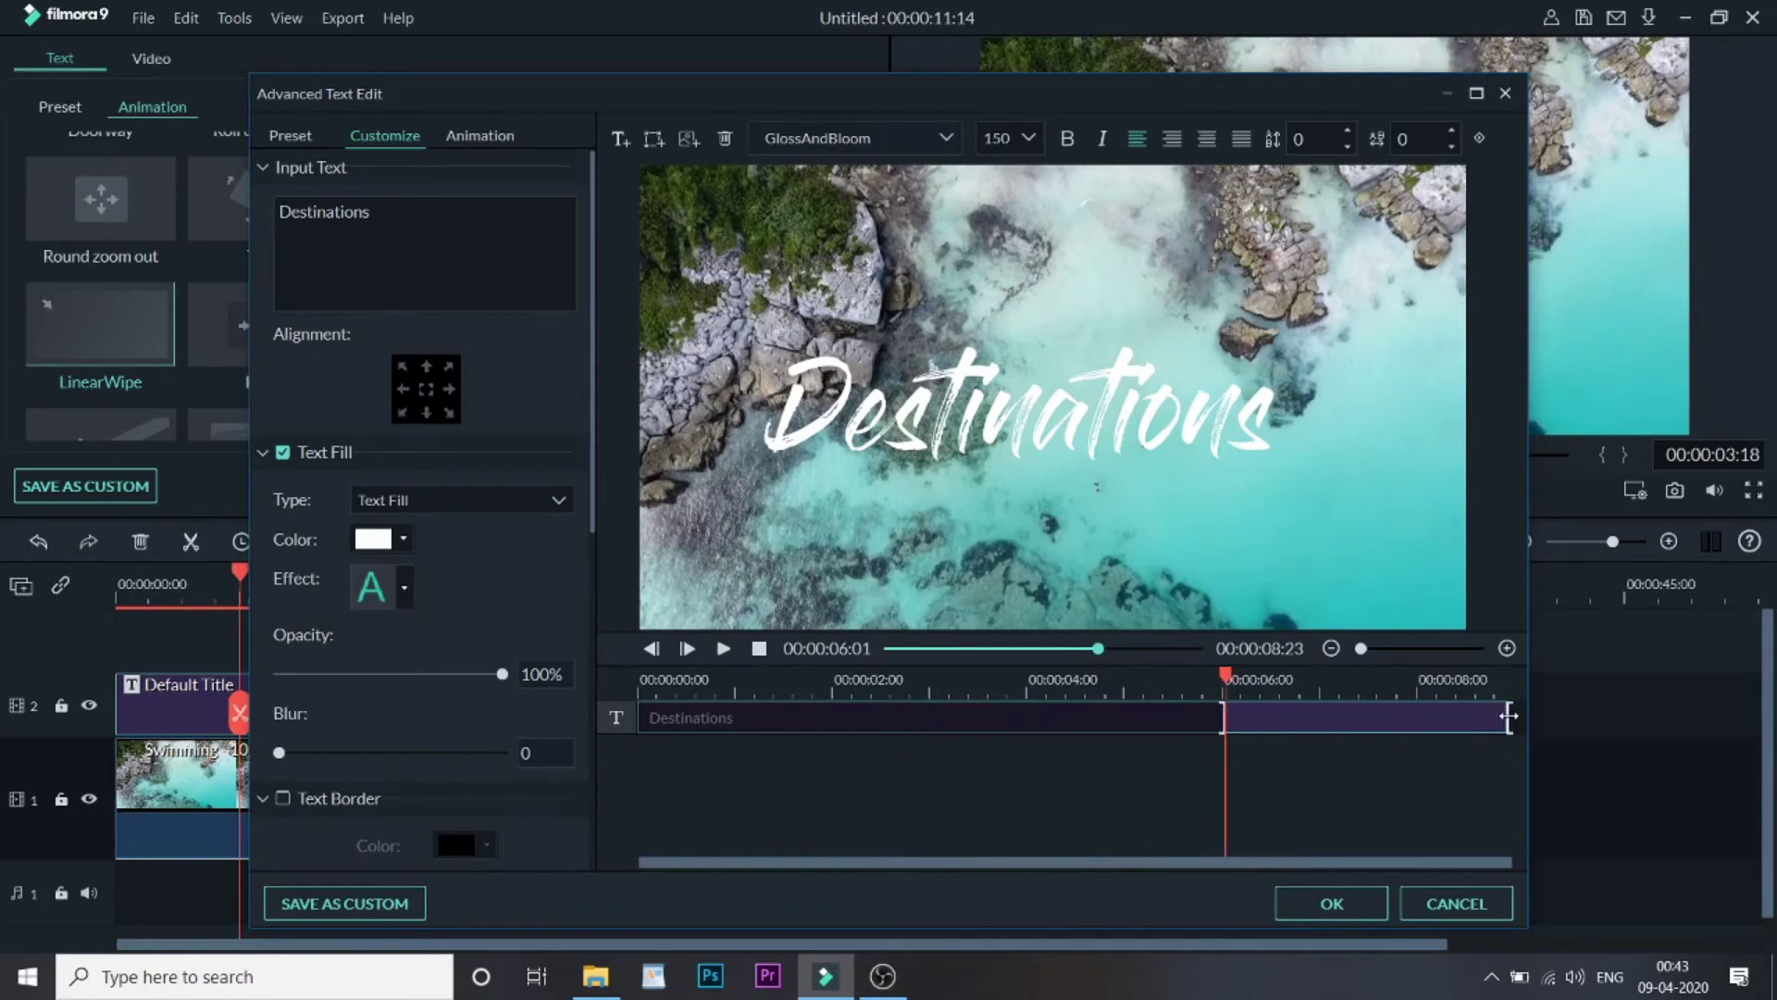
pyautogui.moveTo(1509, 717); pyautogui.dragTo(1448, 718)
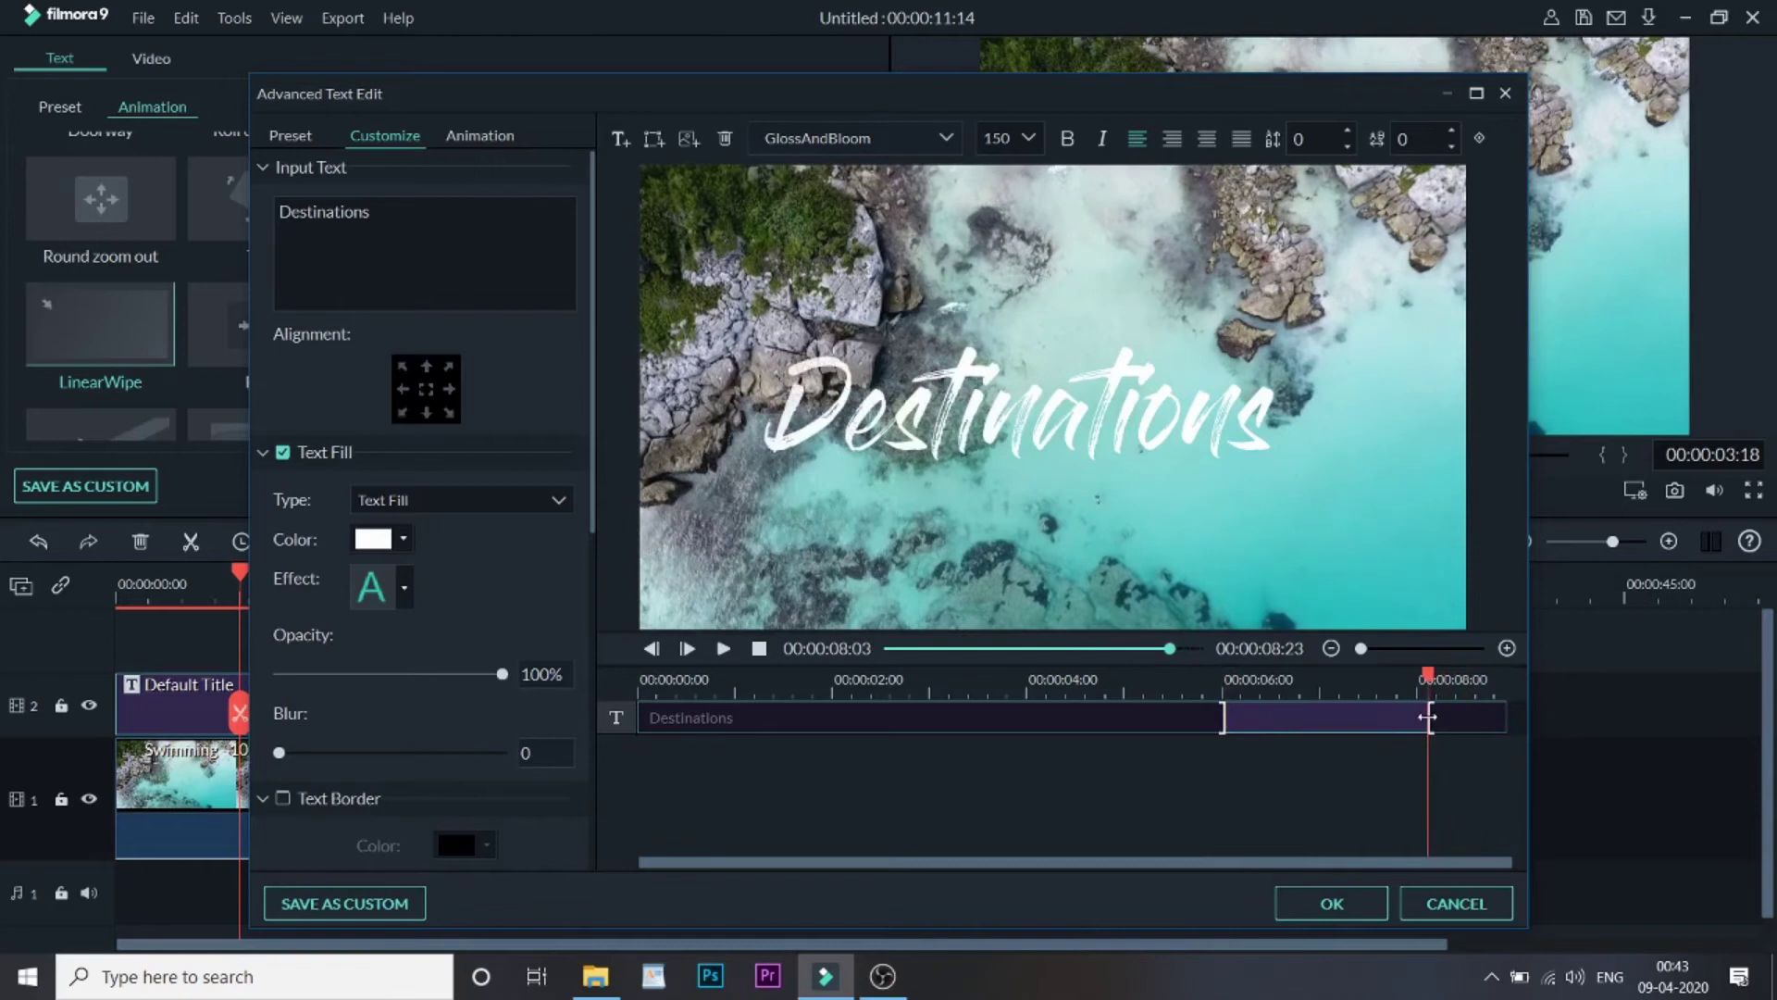
pyautogui.moveTo(1428, 716); pyautogui.dragTo(1385, 717)
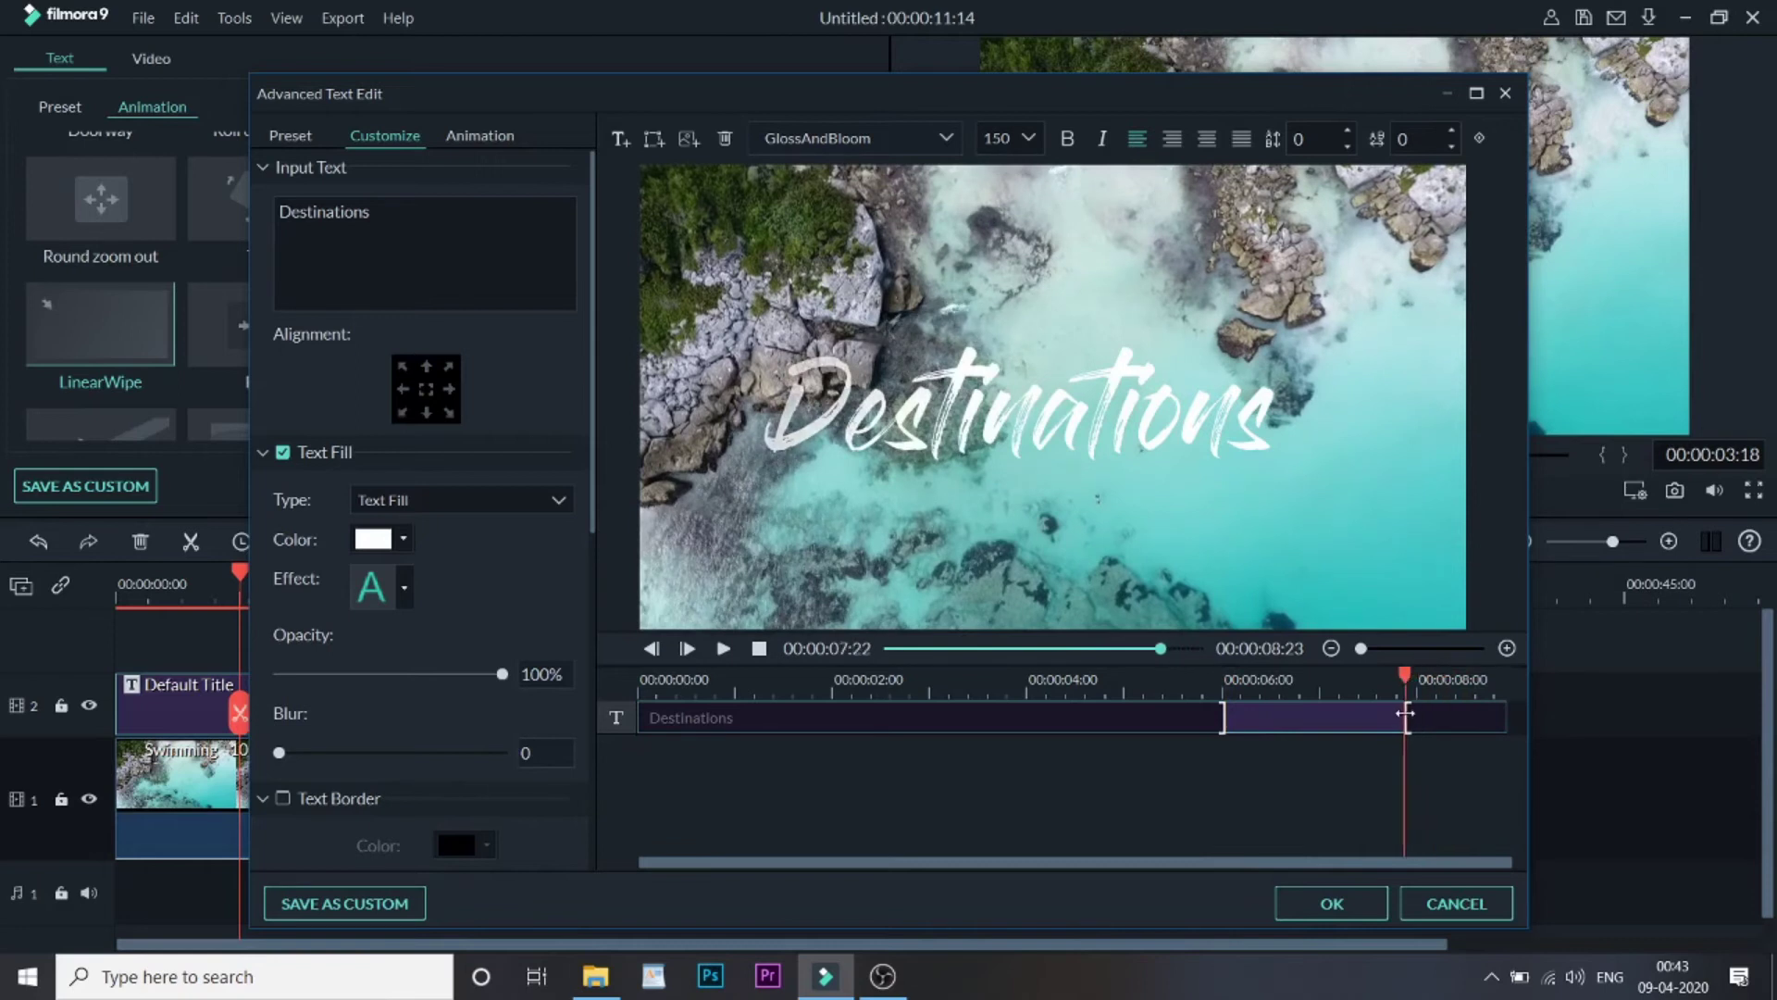
pyautogui.click(1333, 907)
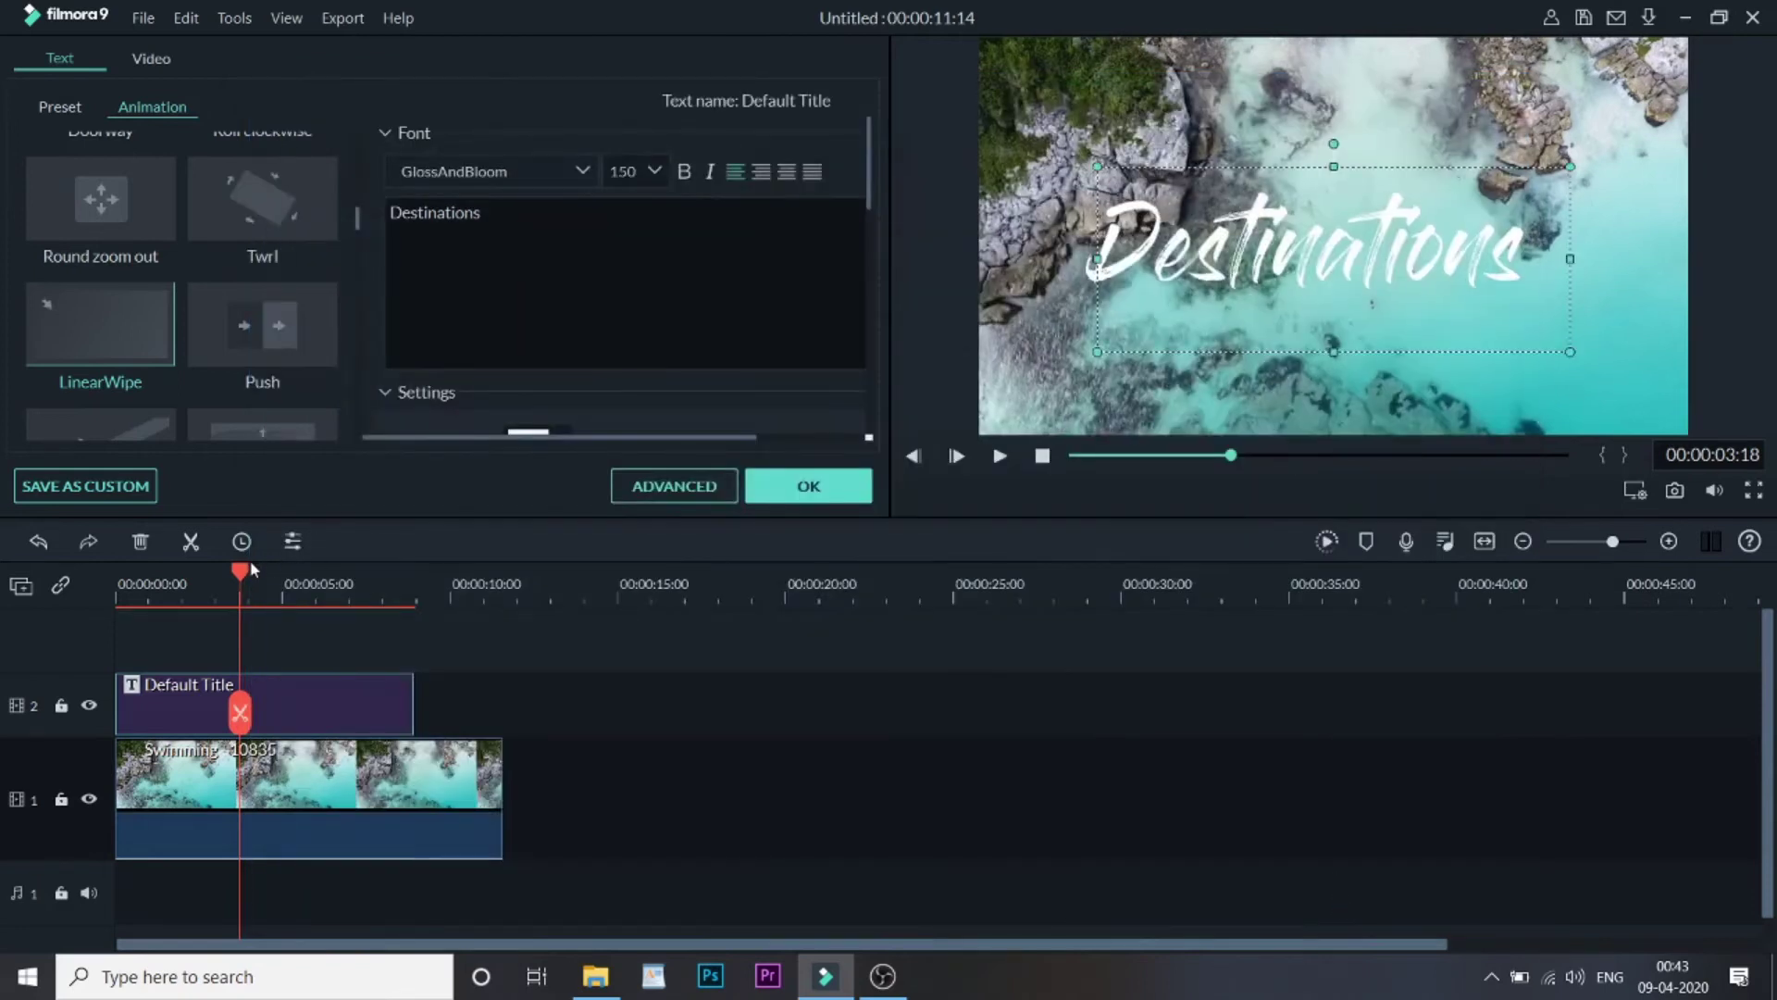
# - Play the clip from the start to check the slower title wipe
pyautogui.moveTo(246, 571); pyautogui.dragTo(123, 572)
pyautogui.press('space')
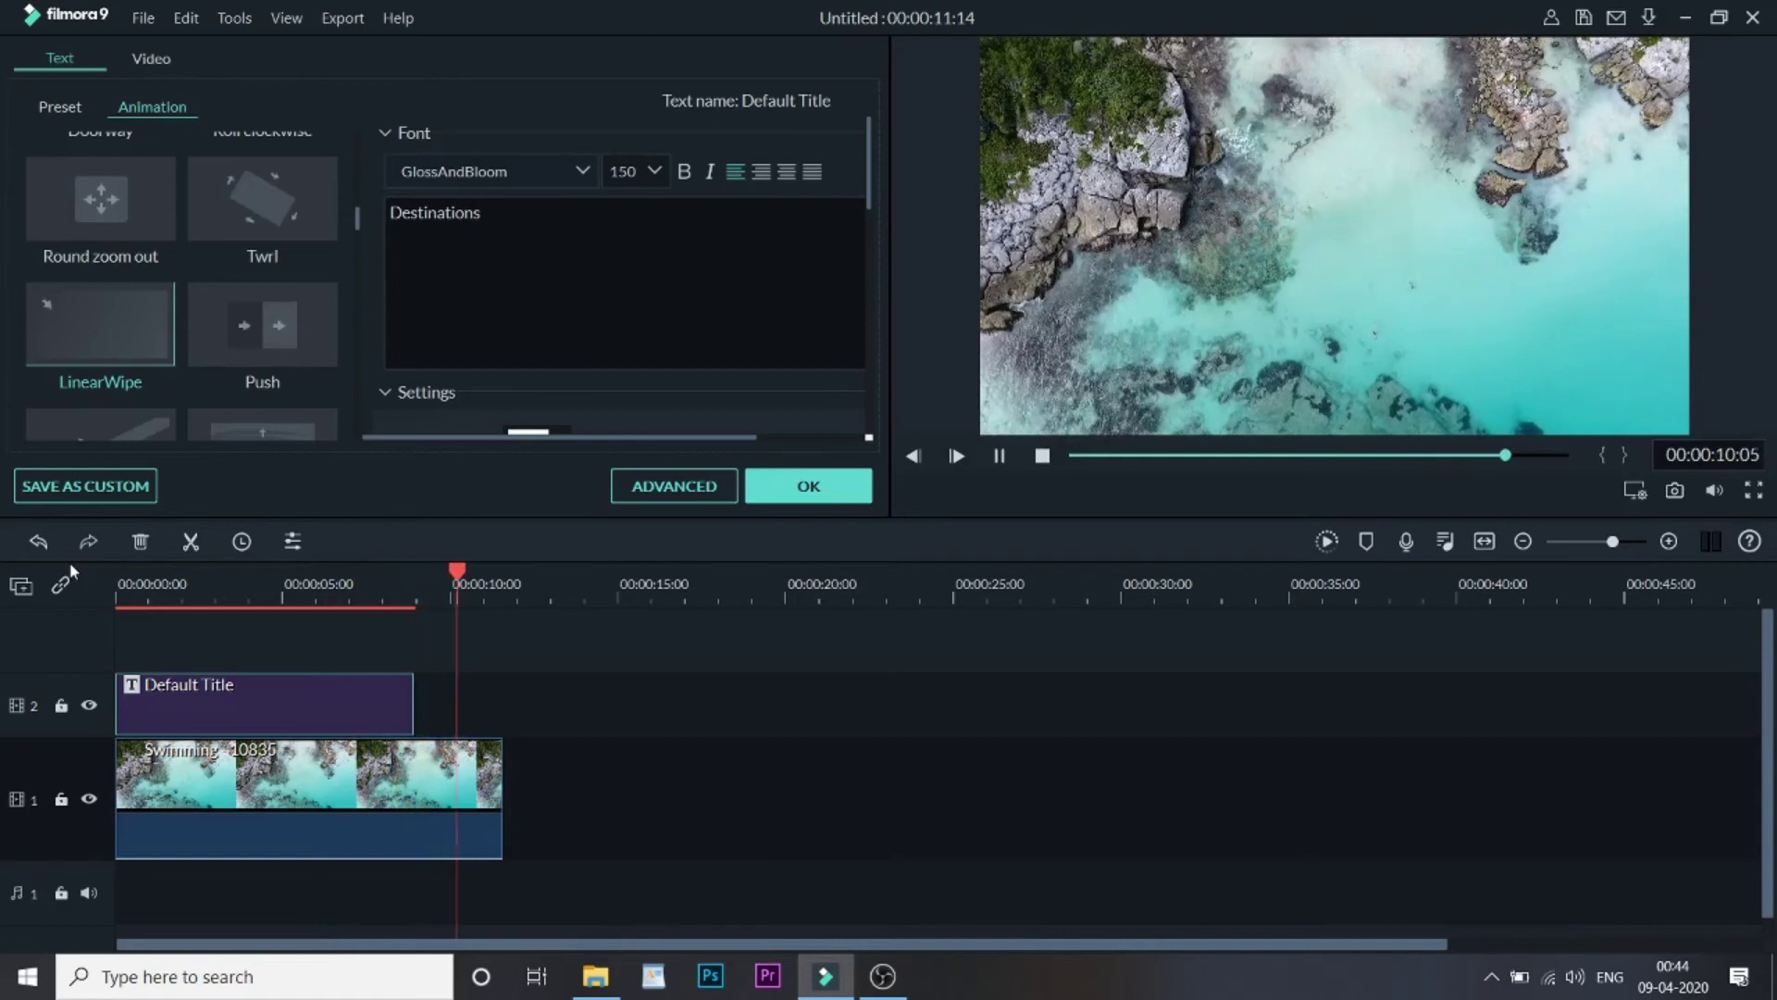
pyautogui.press('space')
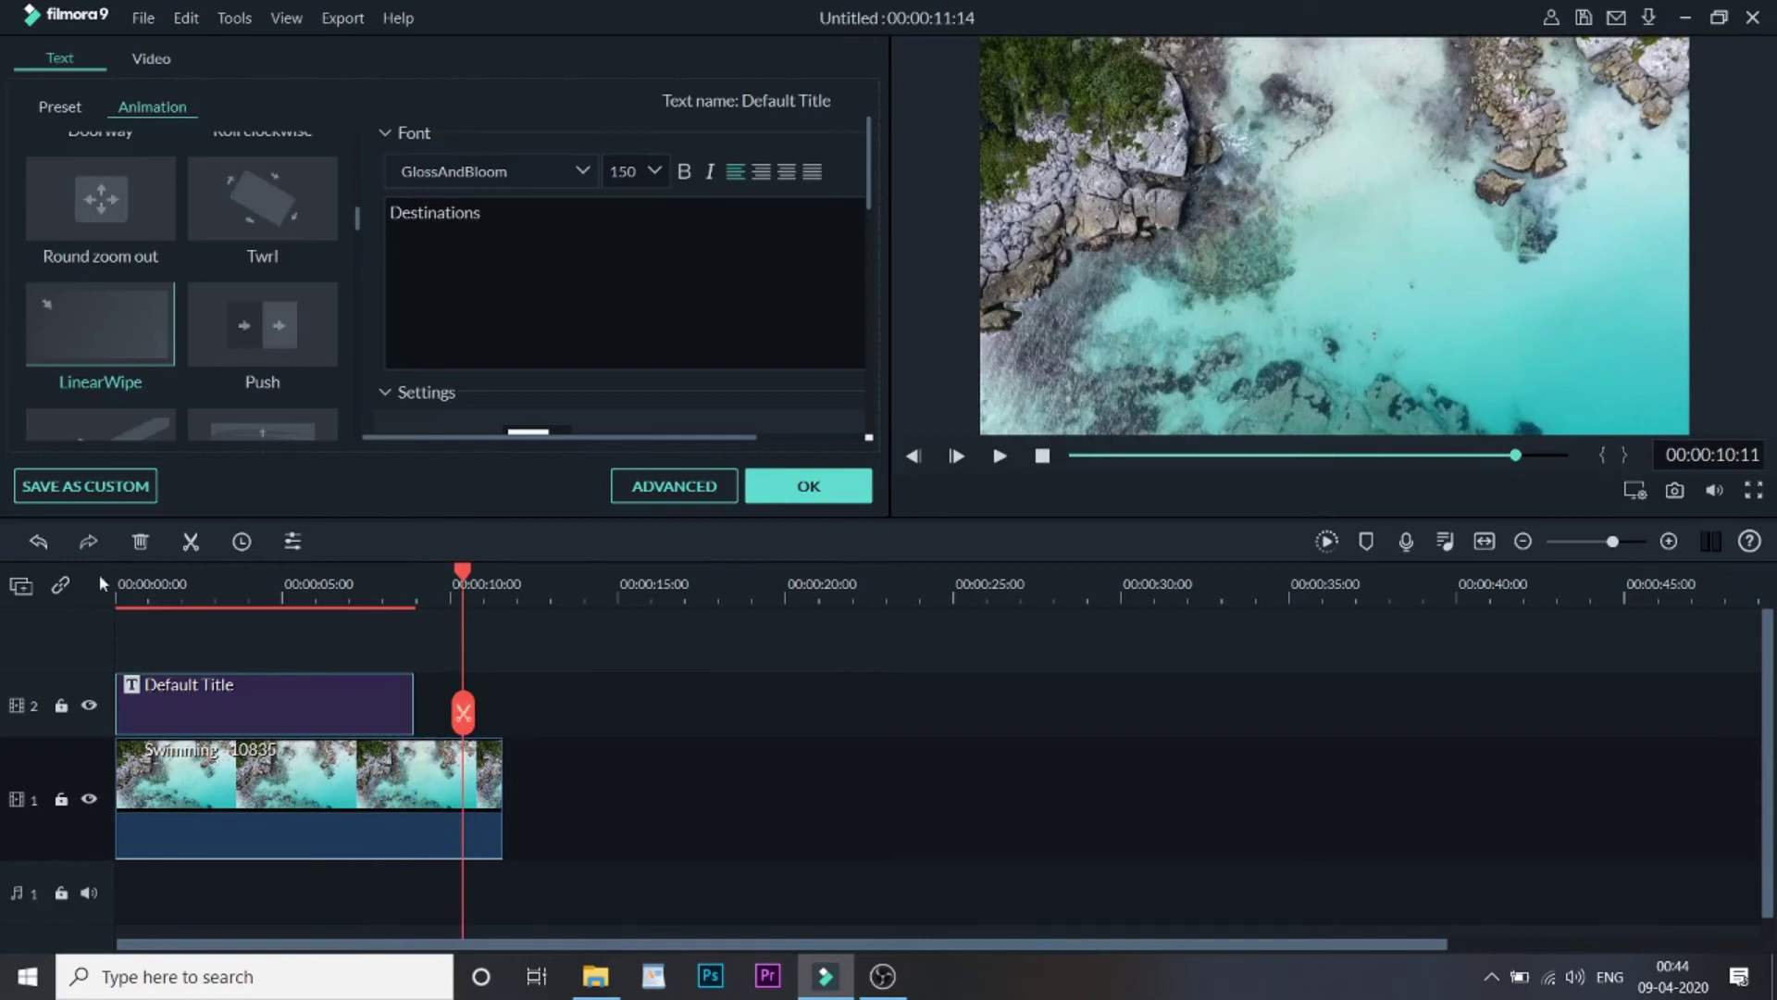
pyautogui.click(787, 489)
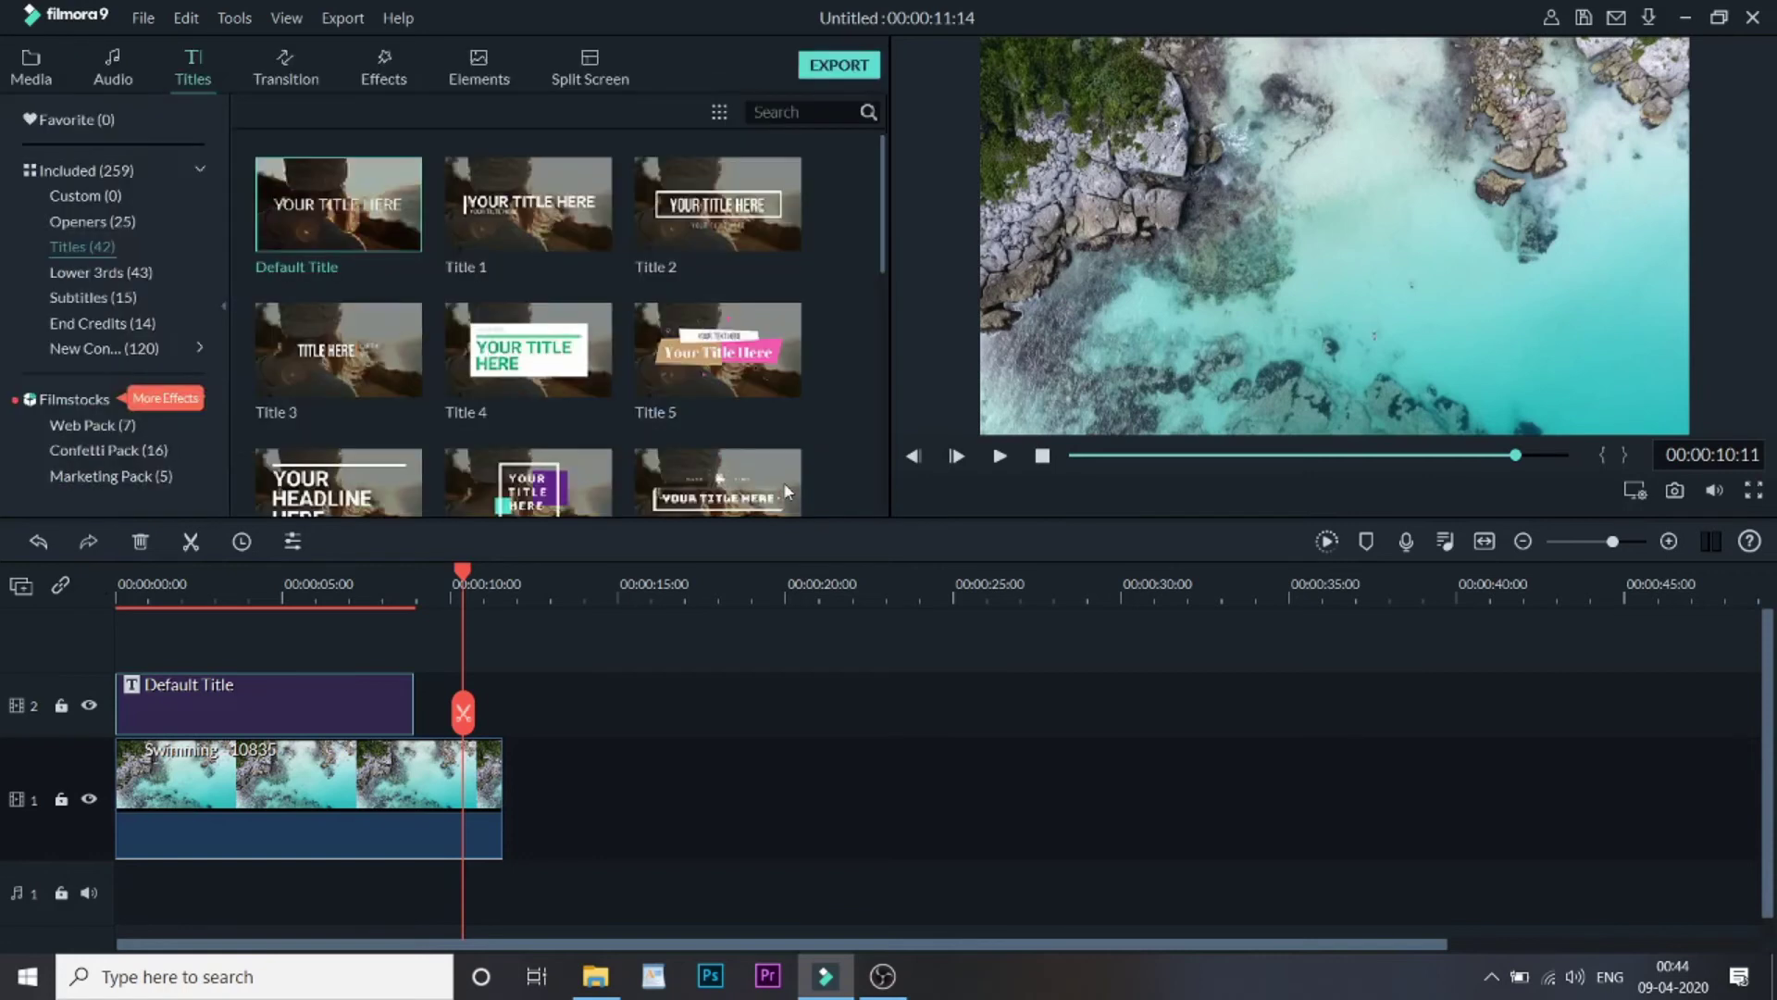